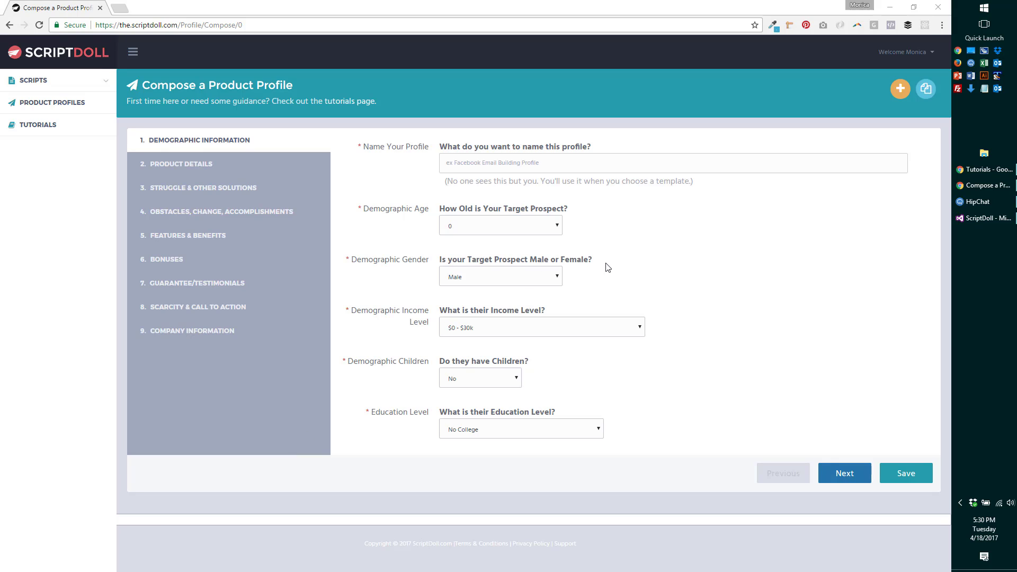
- Browse the ready-made profiles to copy, then close them without copying any
{"action": "left_click", "coordinate": [926, 89]}
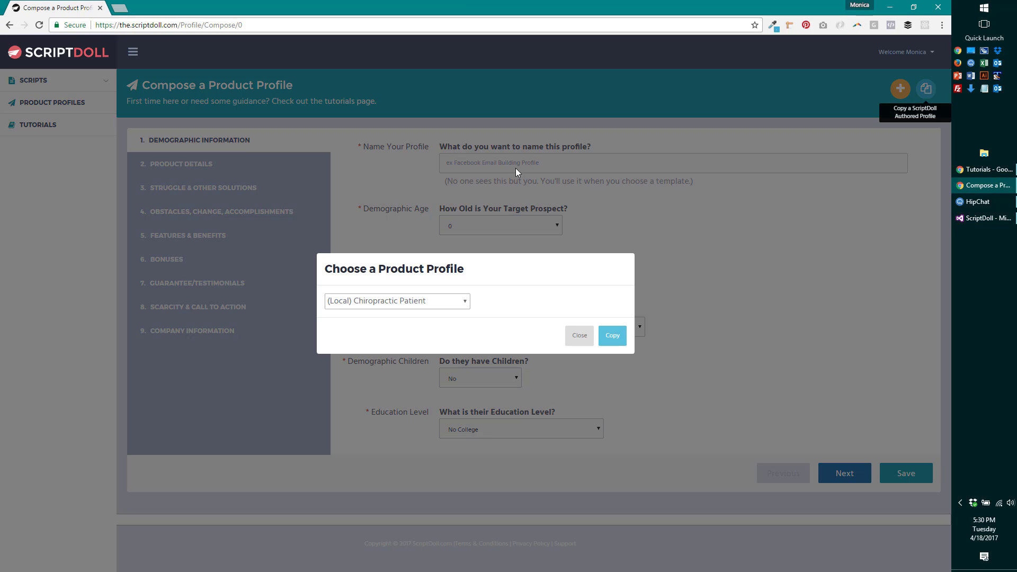
{"action": "left_click", "coordinate": [466, 301]}
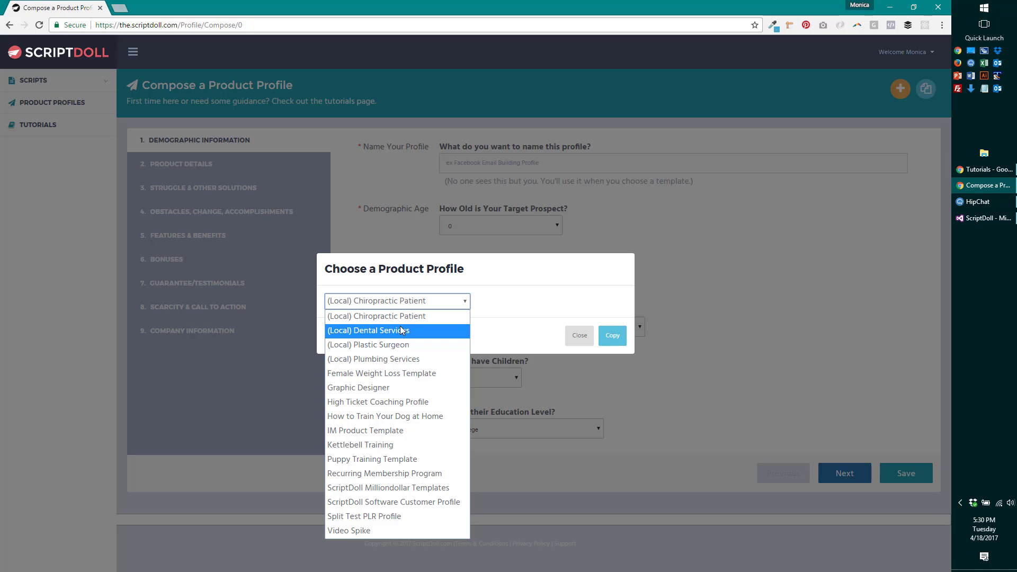
{"action": "left_click", "coordinate": [499, 311]}
{"action": "left_click", "coordinate": [580, 336]}
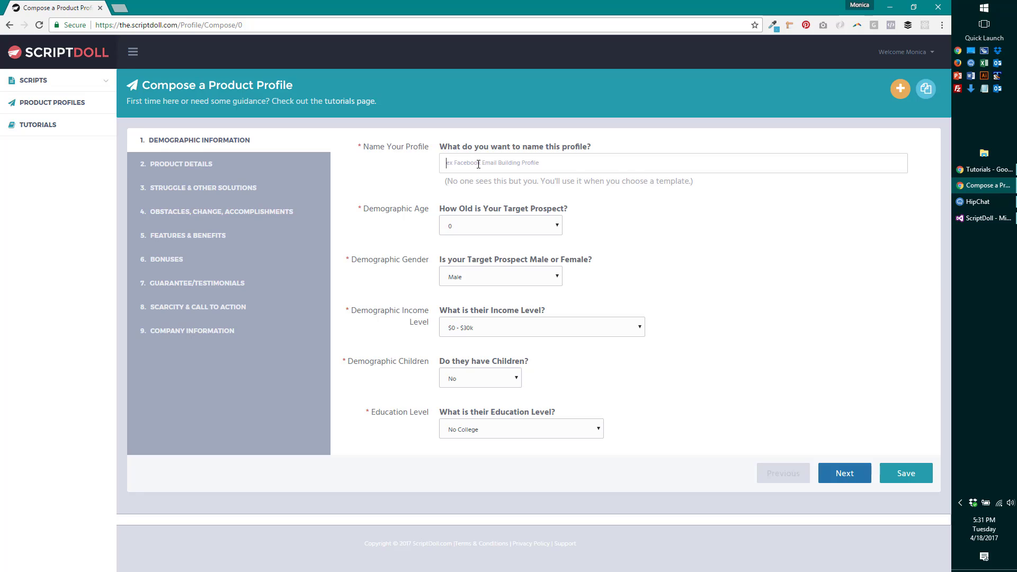
- Name the profile 'AdLab profile', set age to 39, and keep gender Male
{"action": "type", "text": "AdLab profile"}
{"action": "left_click", "coordinate": [537, 232]}
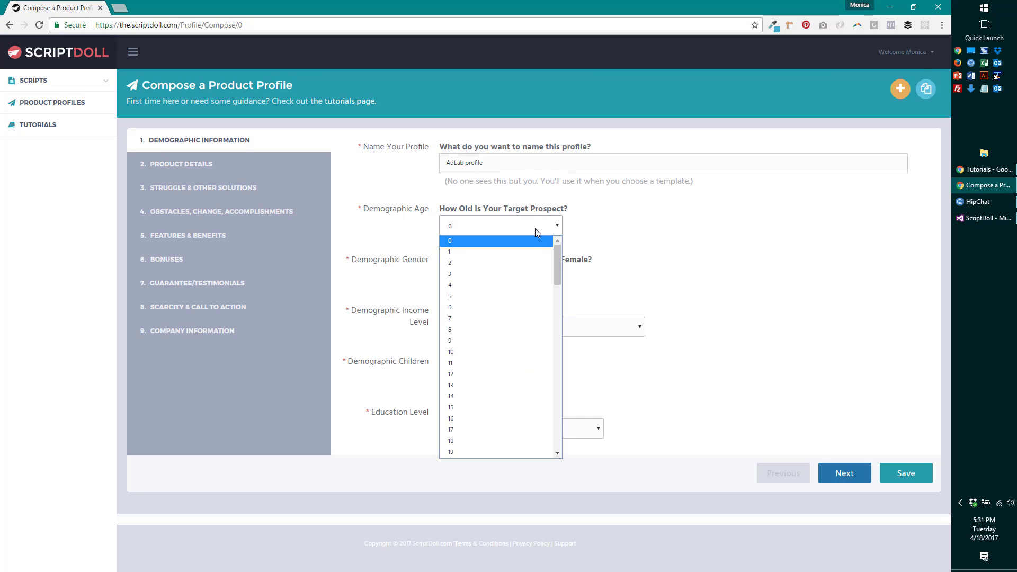
{"action": "left_click_drag", "start_coordinate": [557, 258], "coordinate": [558, 323]}
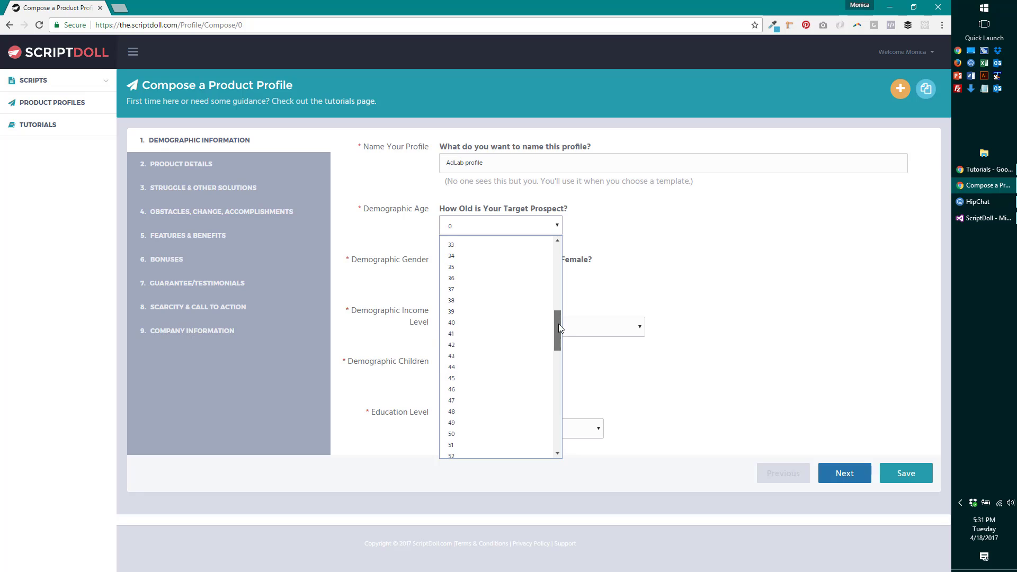
{"action": "left_click", "coordinate": [523, 311]}
{"action": "left_click", "coordinate": [502, 277]}
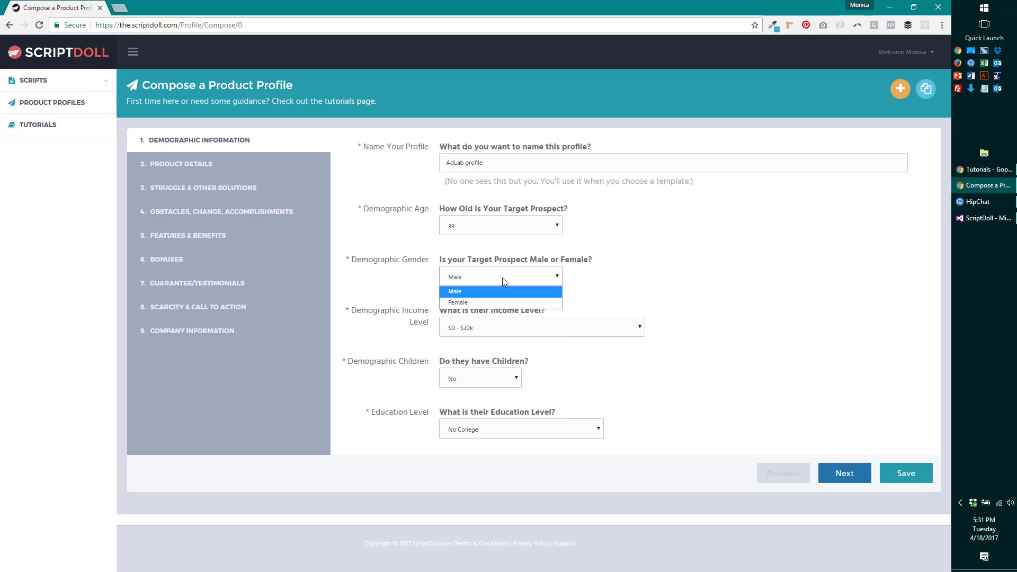
{"action": "left_click", "coordinate": [502, 277]}
- Set income to $60k - $100k, children to Yes, and education to Some College
{"action": "left_click", "coordinate": [568, 328]}
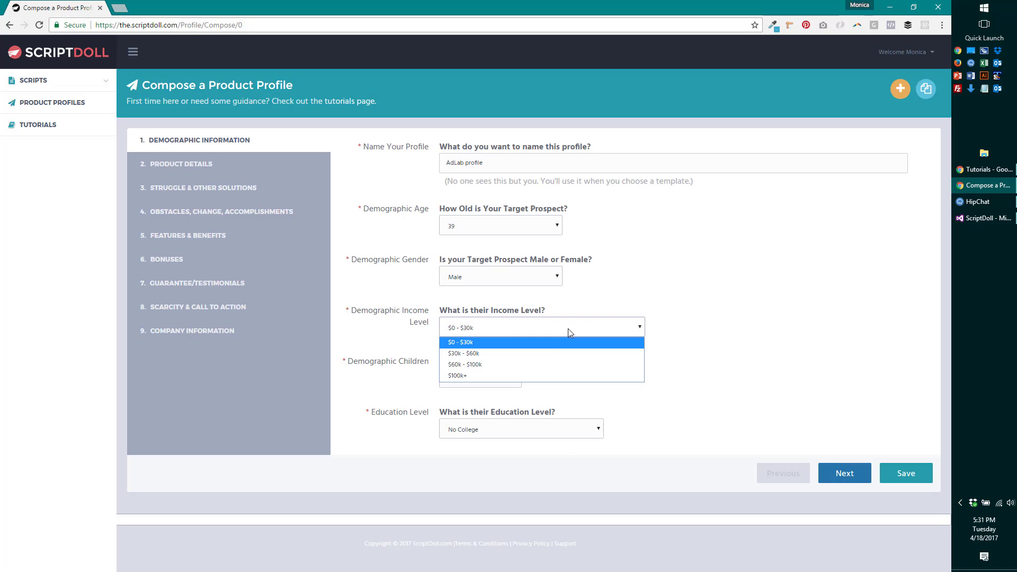
{"action": "left_click", "coordinate": [554, 365]}
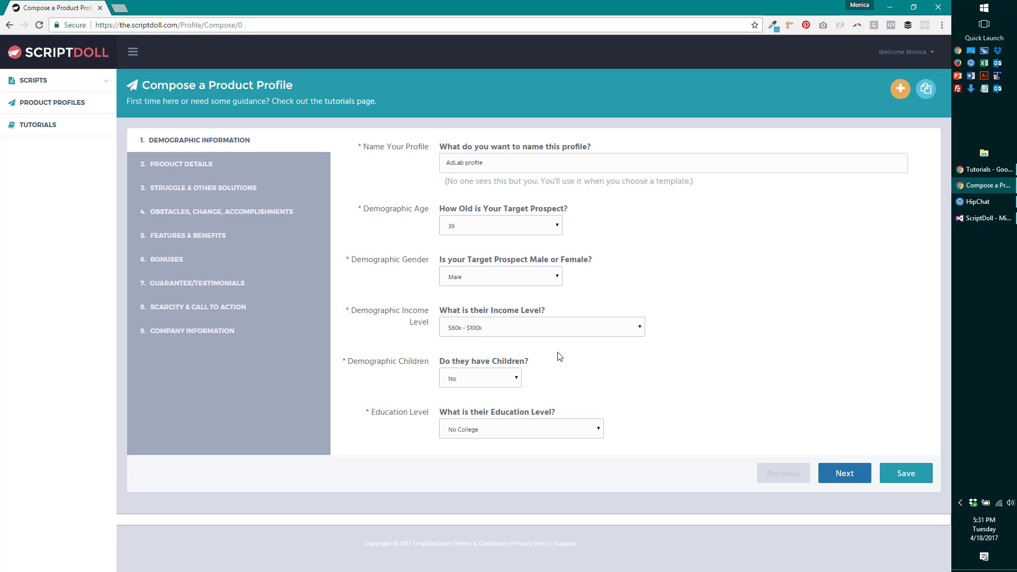
{"action": "left_click", "coordinate": [495, 380]}
{"action": "left_click", "coordinate": [497, 395]}
{"action": "left_click", "coordinate": [589, 431]}
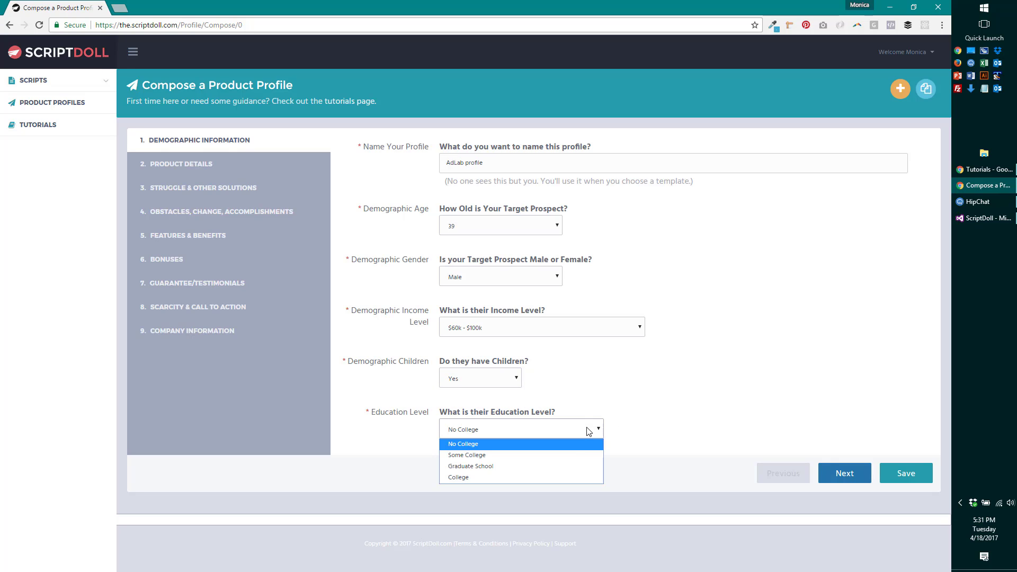
{"action": "left_click", "coordinate": [565, 455]}
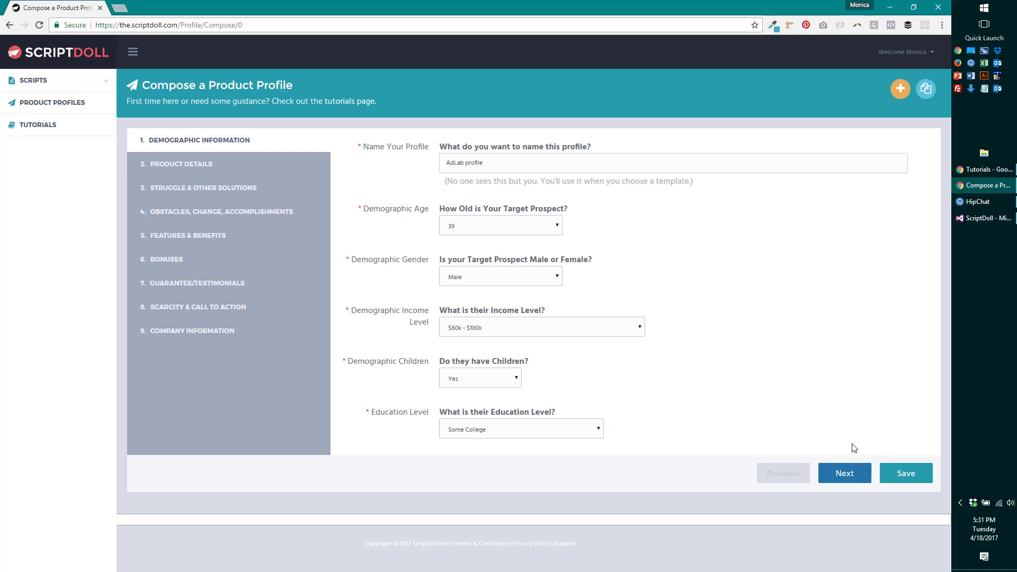
- On the Product Details step, enter the speaker's name
{"action": "left_click", "coordinate": [842, 473]}
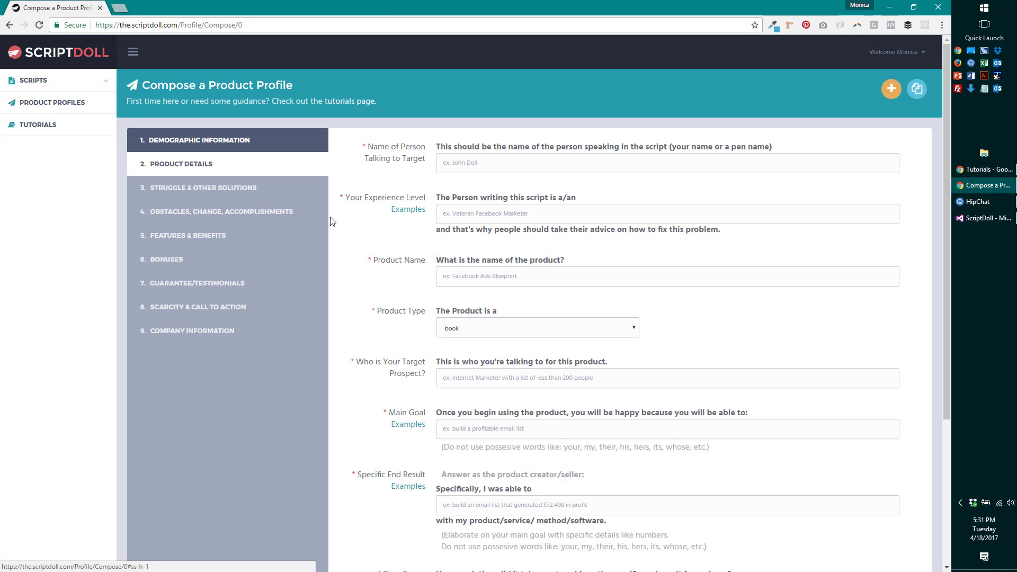
{"action": "left_click", "coordinate": [487, 171]}
{"action": "type", "text": "Monica"}
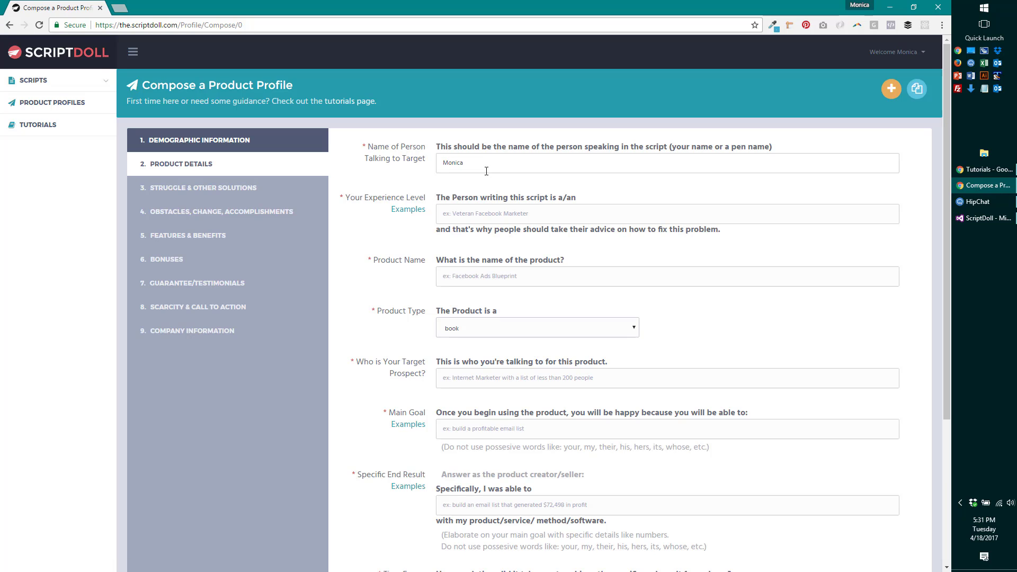
{"action": "key", "text": "Tab"}
- Set experience level 'veteran Facebook Marketer', product name 'AdLab', and product type program
{"action": "left_click", "coordinate": [413, 215]}
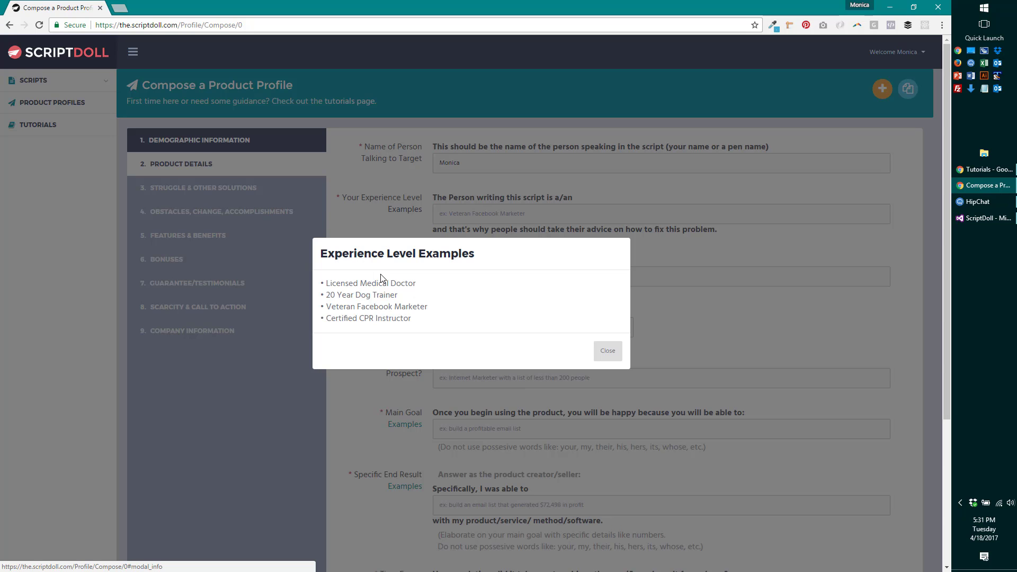
{"action": "left_click", "coordinate": [616, 351]}
{"action": "left_click", "coordinate": [470, 210]}
{"action": "type", "text": "v"}
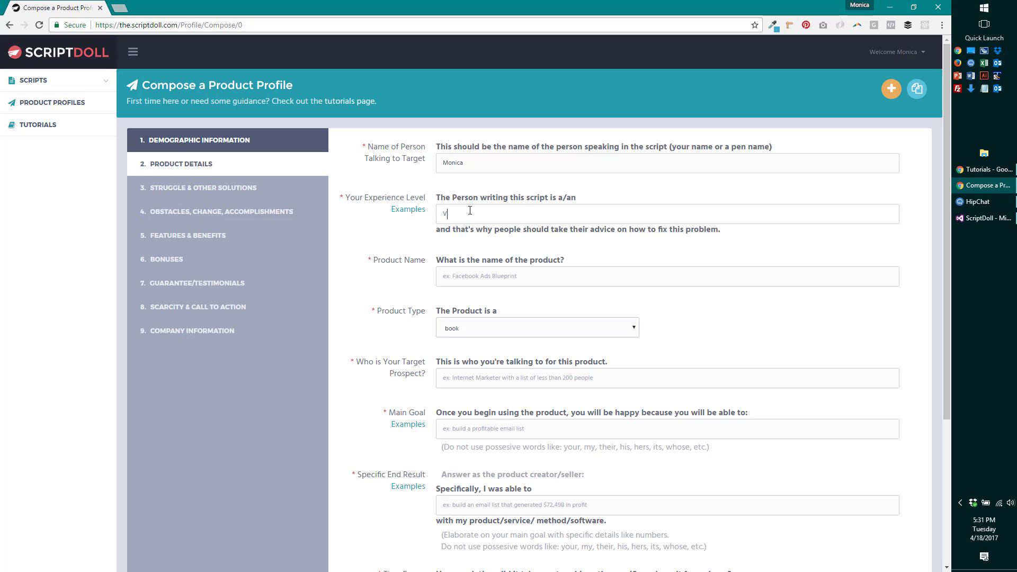
{"action": "type", "text": "eteran Fac"}
{"action": "type", "text": "ebook Marke"}
{"action": "type", "text": "ter"}
{"action": "type", "text": "AdLab"}
{"action": "left_click", "coordinate": [545, 328]}
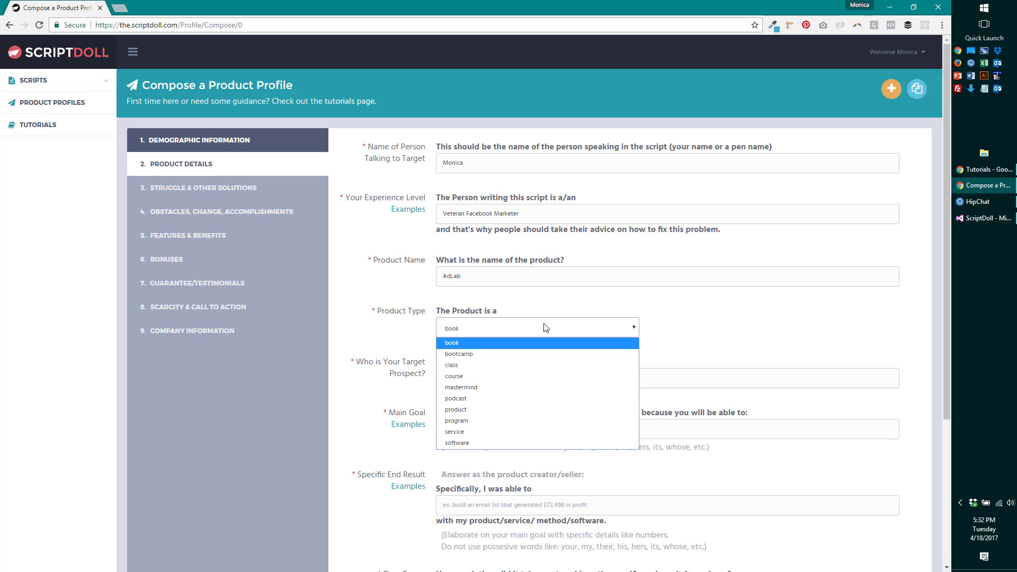
{"action": "left_click", "coordinate": [474, 421]}
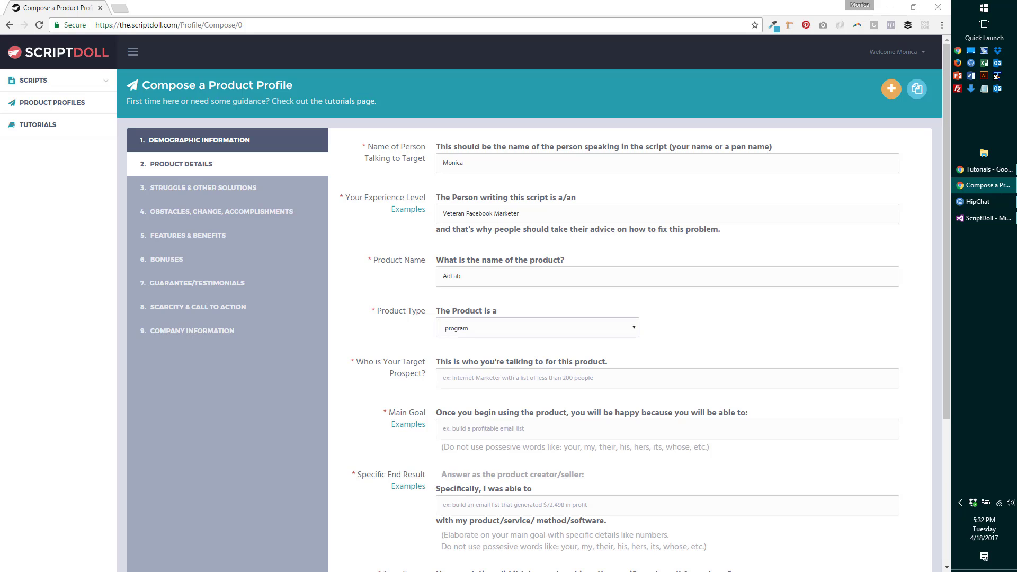
- Enter the target prospect as 'Online Marketer', dropping the Facebook Ad Changes phrase
{"action": "left_click", "coordinate": [561, 377]}
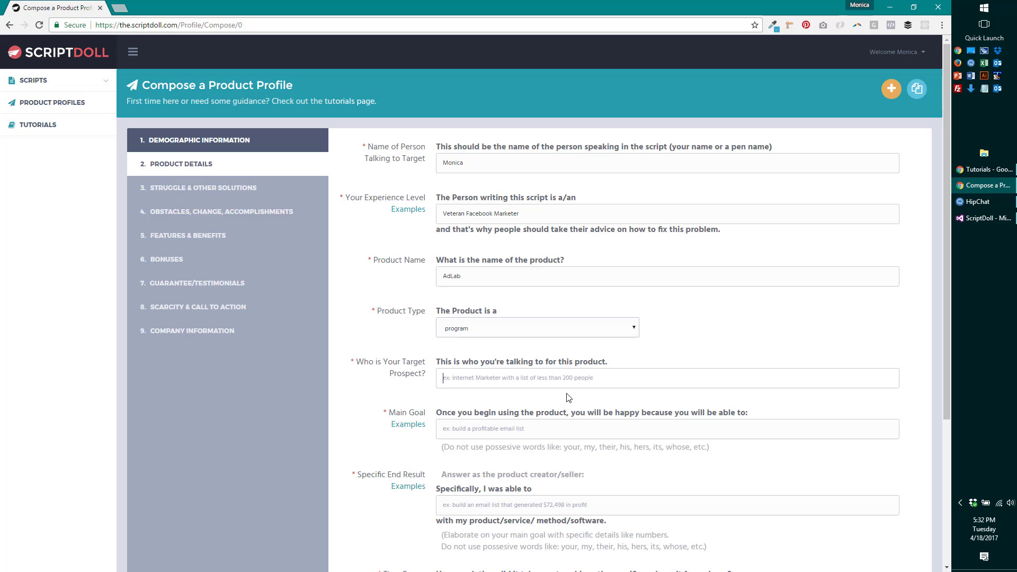
{"action": "type", "text": "Internet Ma"}
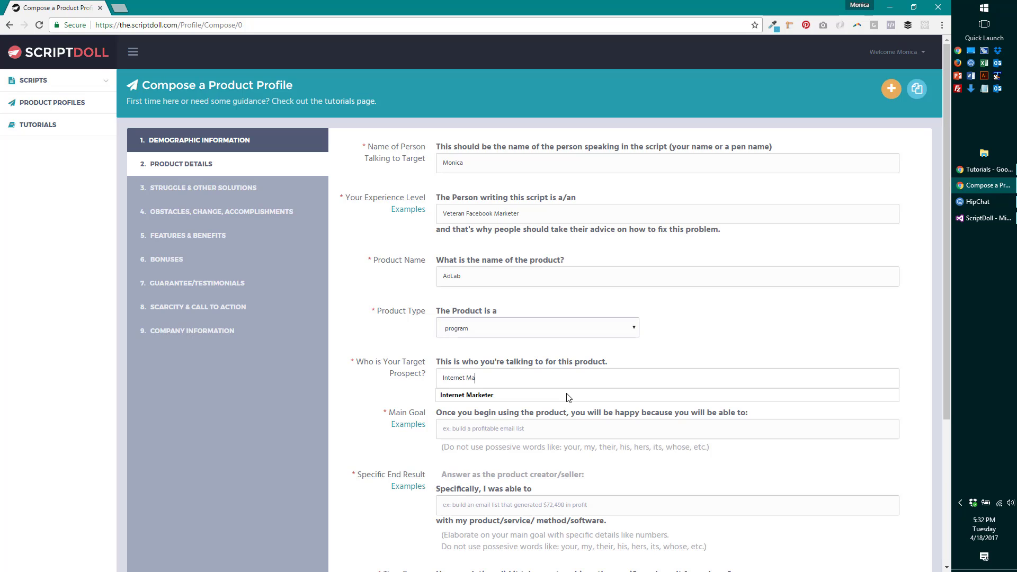
{"action": "type", "text": "rketer "}
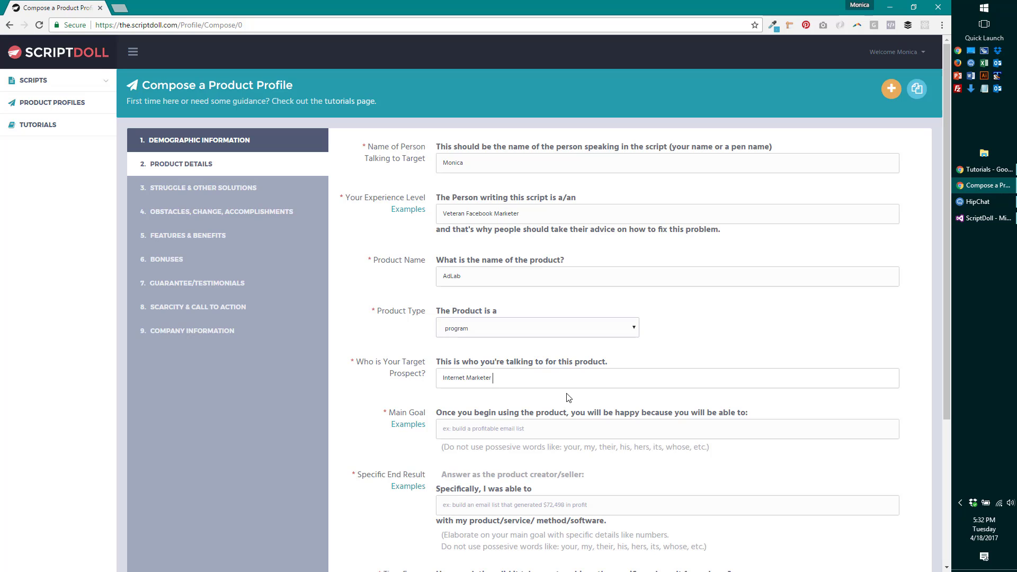
{"action": "type", "text": "Trying to Keep Up with Facebook Ad Changes"}
{"action": "left_click_drag", "start_coordinate": [491, 378], "coordinate": [649, 382]}
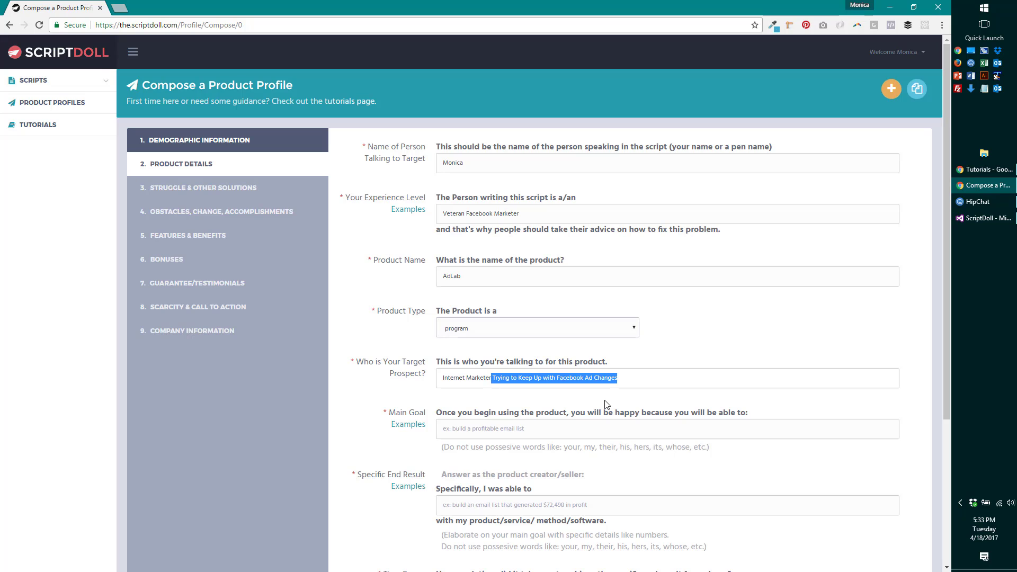
{"action": "key", "text": "BackSpace"}
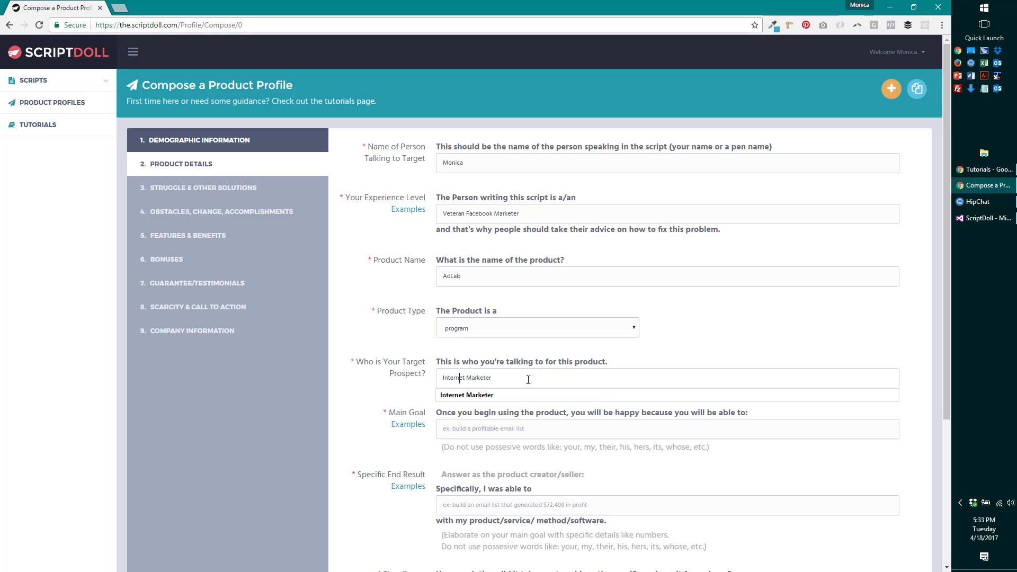
{"action": "double_click", "coordinate": [457, 379]}
{"action": "type", "text": "Onl"}
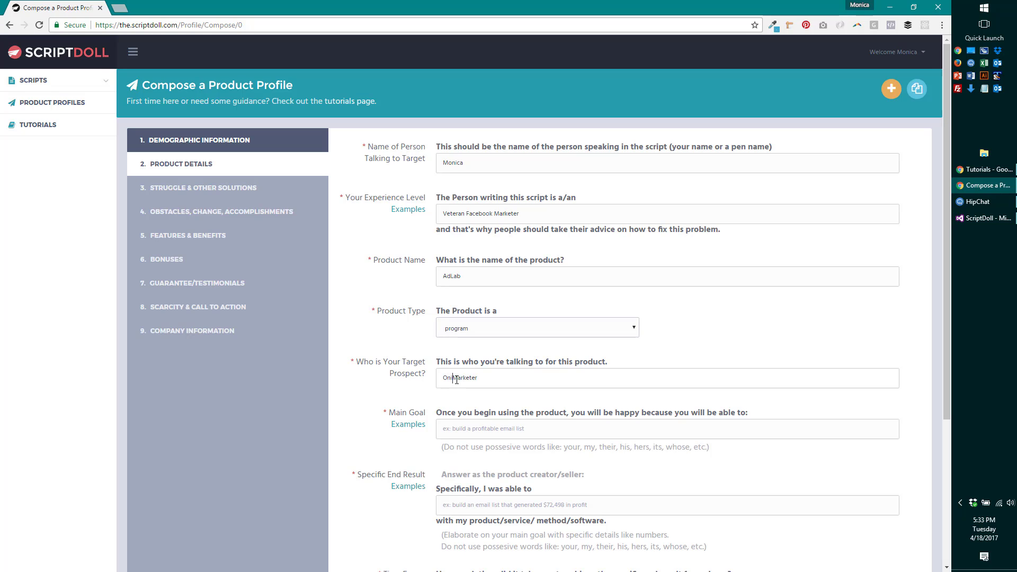
{"action": "type", "text": "ine"}
- Copy the example 'Make Money with Facebook Ads' into the Main Goal field
{"action": "left_click", "coordinate": [408, 425]}
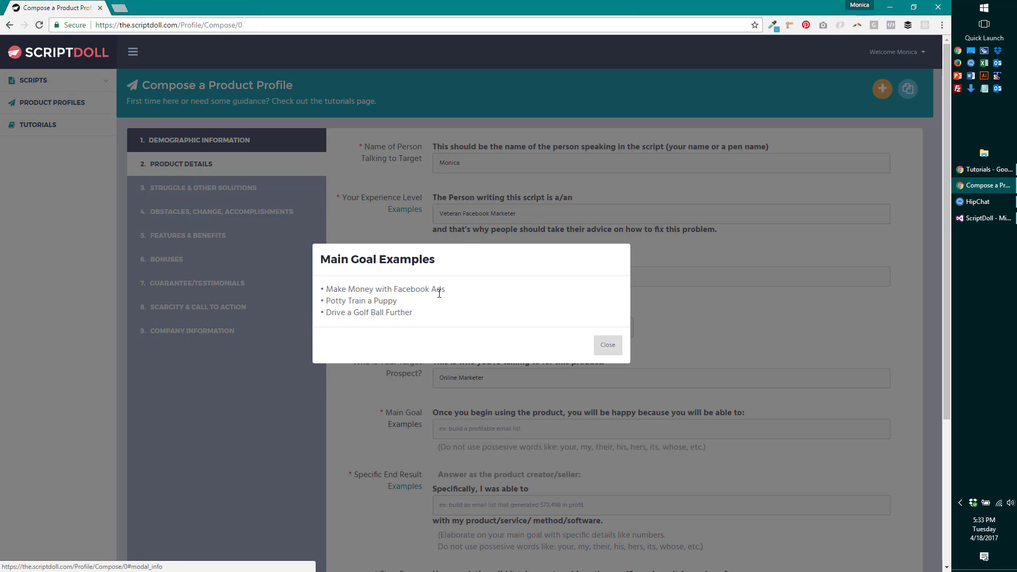
{"action": "left_click_drag", "start_coordinate": [437, 292], "coordinate": [326, 289]}
{"action": "right_click", "coordinate": [331, 289]}
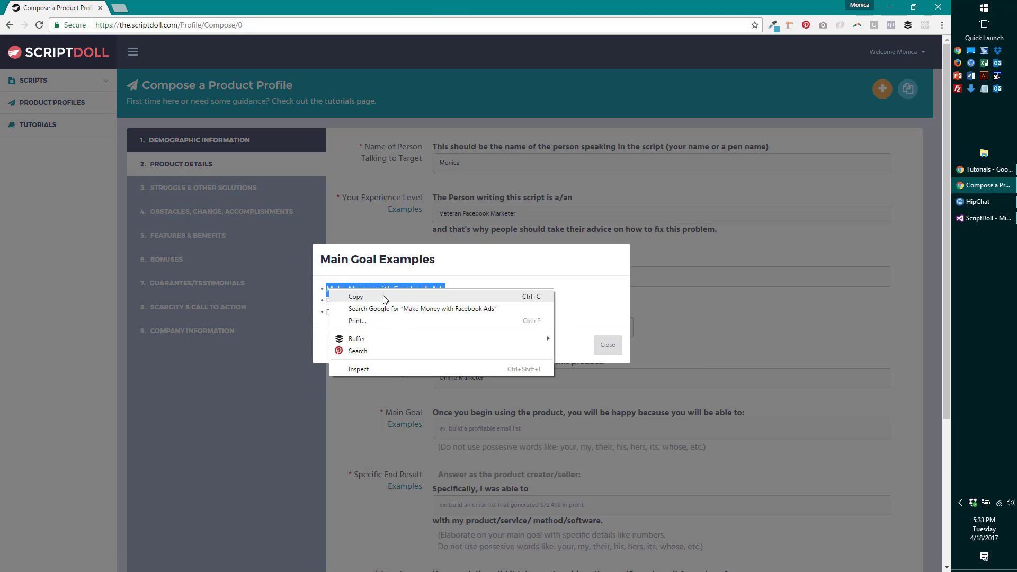
{"action": "left_click", "coordinate": [386, 293]}
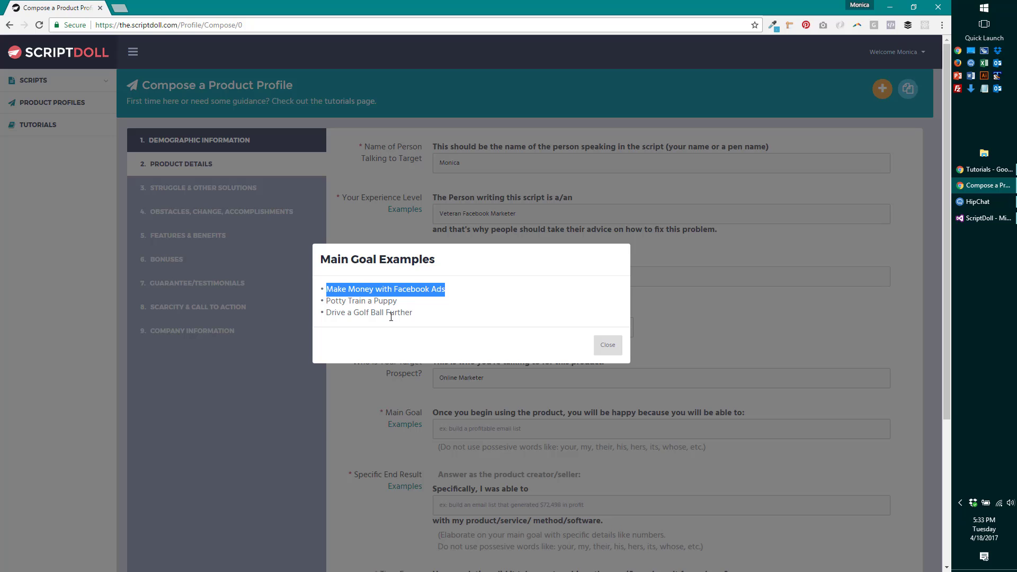
{"action": "left_click", "coordinate": [449, 316]}
{"action": "left_click", "coordinate": [608, 345]}
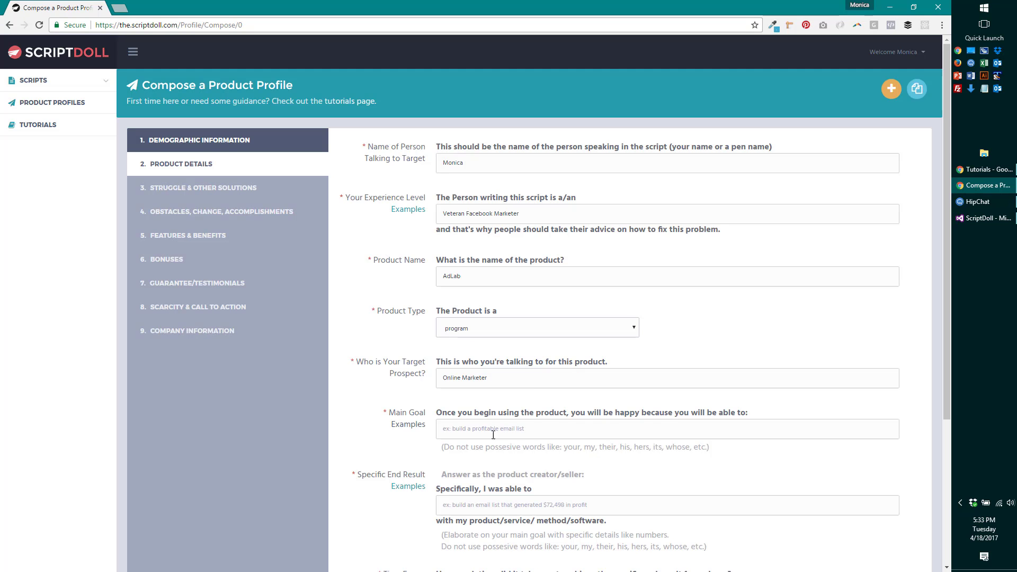
{"action": "left_click", "coordinate": [503, 429]}
{"action": "key", "text": "ctrl+v"}
{"action": "scroll", "coordinate": [620, 471], "scroll_direction": "down", "scroll_amount": 1}
{"action": "scroll", "coordinate": [621, 471], "scroll_direction": "down", "scroll_amount": 2}
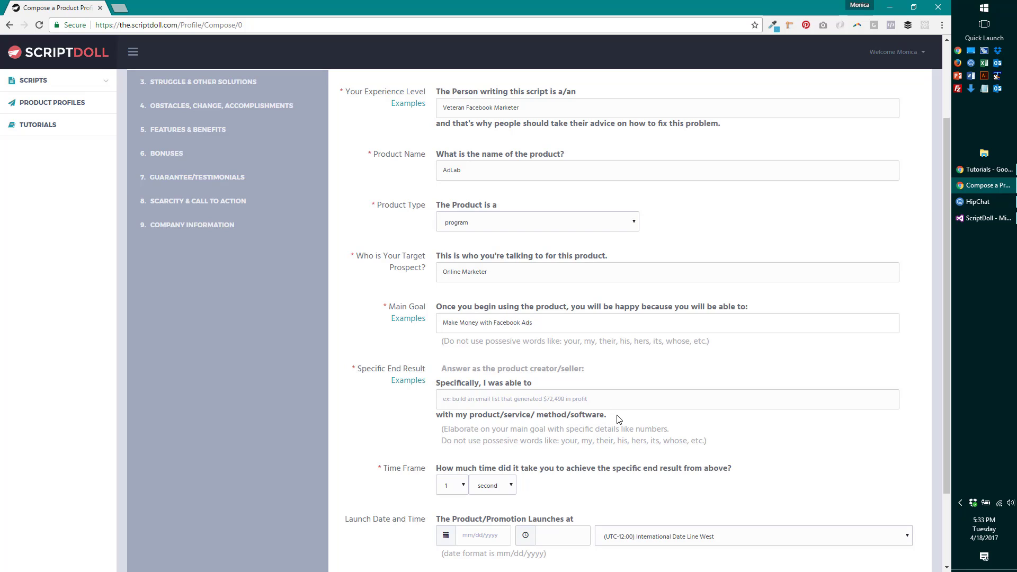
- After checking the examples, type the specific end result 'Reduce My Ad Cost by 3% in'
{"action": "left_click", "coordinate": [416, 384]}
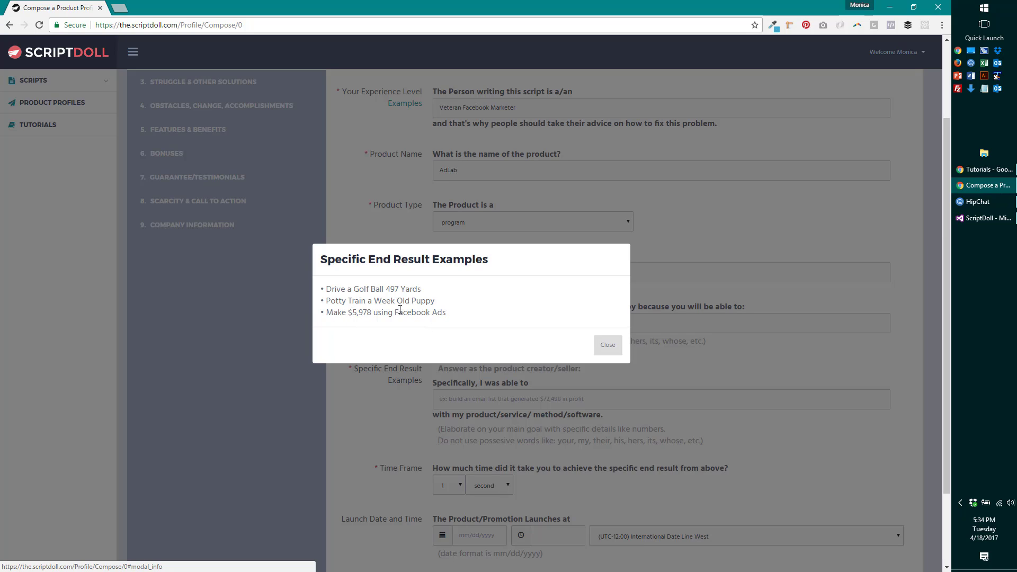
{"action": "left_click", "coordinate": [604, 344]}
{"action": "left_click", "coordinate": [501, 405]}
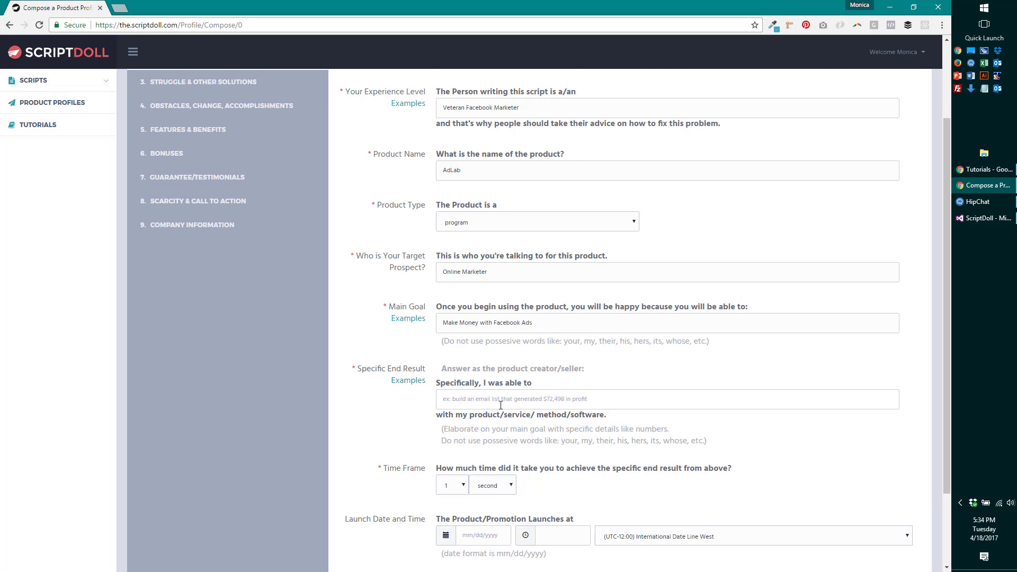
{"action": "type", "text": "REu"}
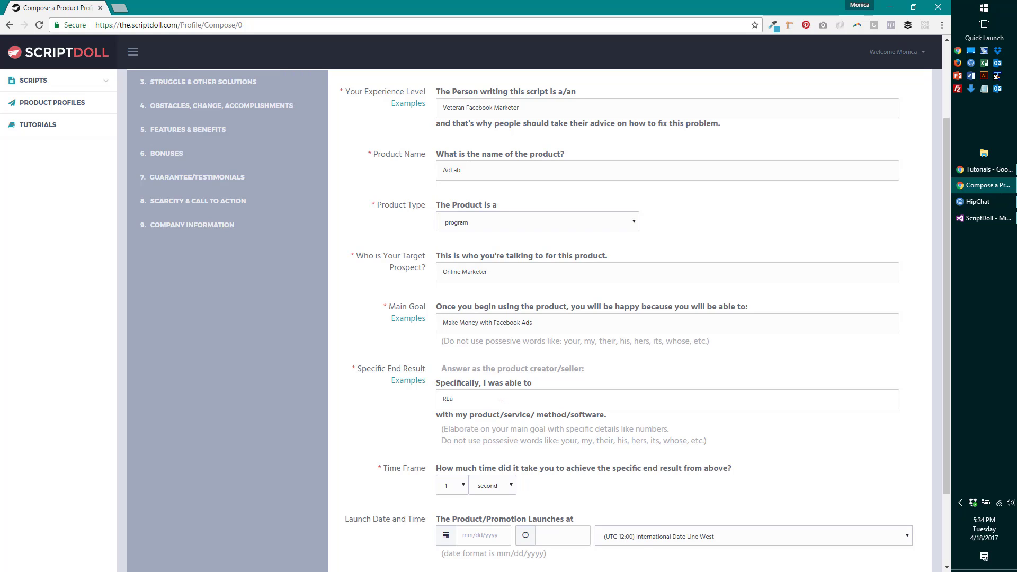
{"action": "key", "text": "BackSpace"}
{"action": "key", "text": "BackSpace"}
{"action": "type", "text": "educt m"}
{"action": "key", "text": "BackSpace"}
{"action": "key", "text": "BackSpace"}
{"action": "type", "text": "e"}
{"action": "key", "text": "BackSpace"}
{"action": "key", "text": "BackSpace"}
{"action": "key", "text": "BackSpace"}
{"action": "type", "text": "e My Ad Cost by 3"}
{"action": "type", "text": "% in"}
- Correct the end result to 30% in 7 Days and set the time frame to 7 days
{"action": "key", "text": "Left"}
{"action": "type", "text": "0% in 7 Days"}
{"action": "scroll", "coordinate": [540, 419], "scroll_direction": "down", "scroll_amount": 1}
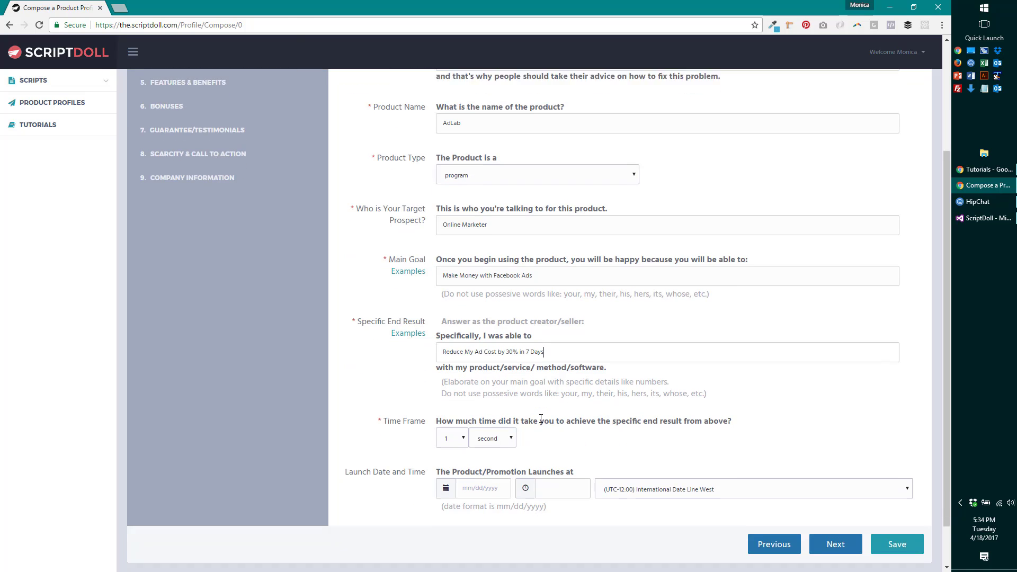
{"action": "scroll", "coordinate": [540, 418], "scroll_direction": "down", "scroll_amount": 1}
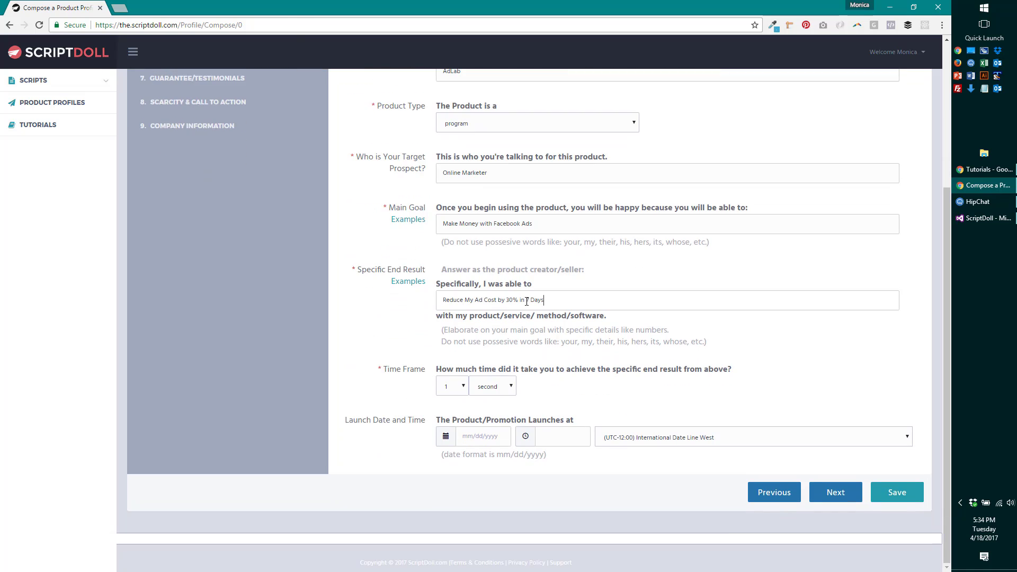
{"action": "left_click", "coordinate": [465, 386]}
{"action": "left_click", "coordinate": [447, 230]}
{"action": "left_click", "coordinate": [509, 389]}
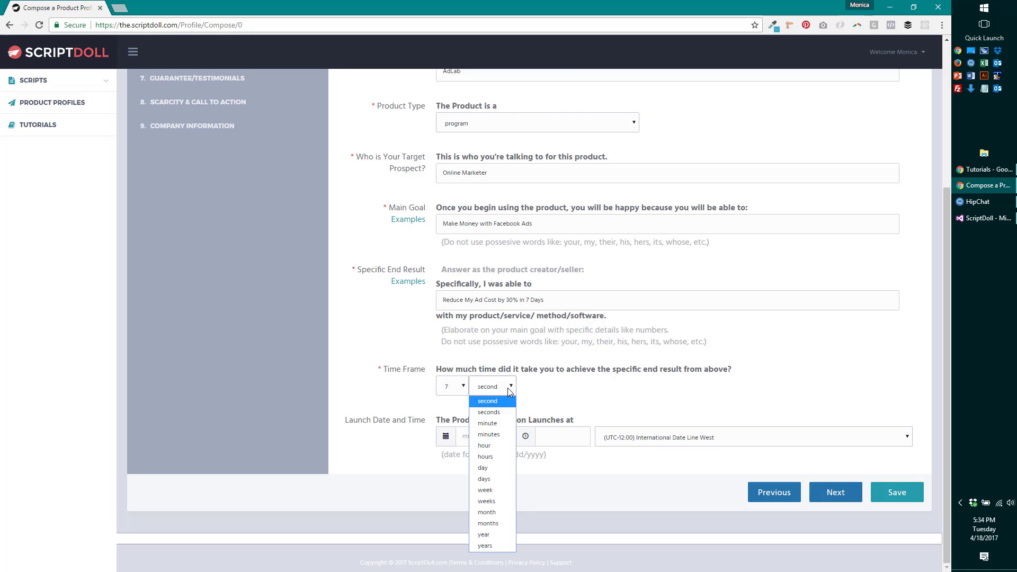
{"action": "left_click", "coordinate": [494, 475]}
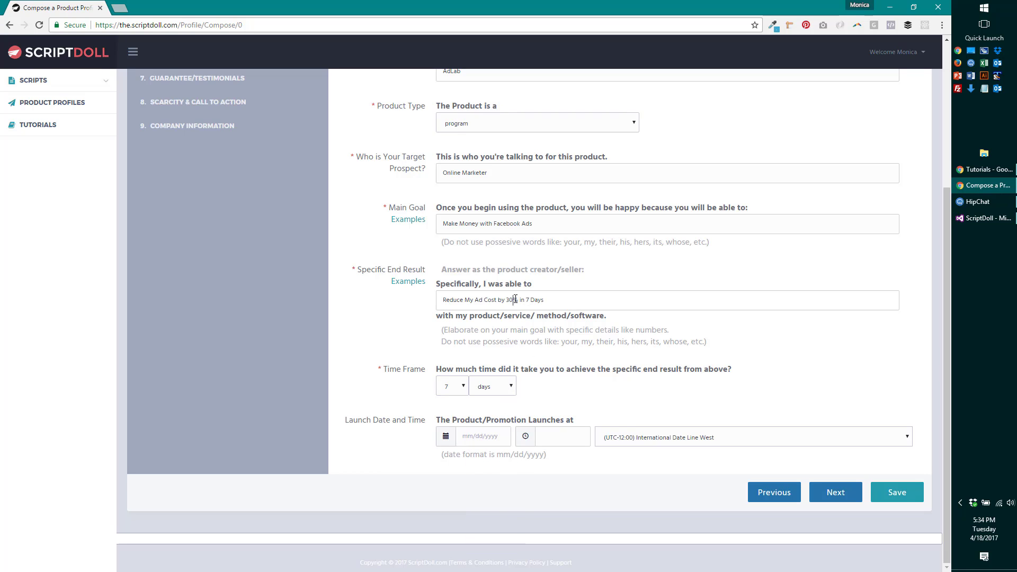
- Trim ' in 7 Days' from the end result and go to Struggle & Other Solutions
{"action": "left_click_drag", "start_coordinate": [519, 300], "coordinate": [545, 300]}
{"action": "key", "text": "BackSpace"}
{"action": "left_click", "coordinate": [831, 495]}
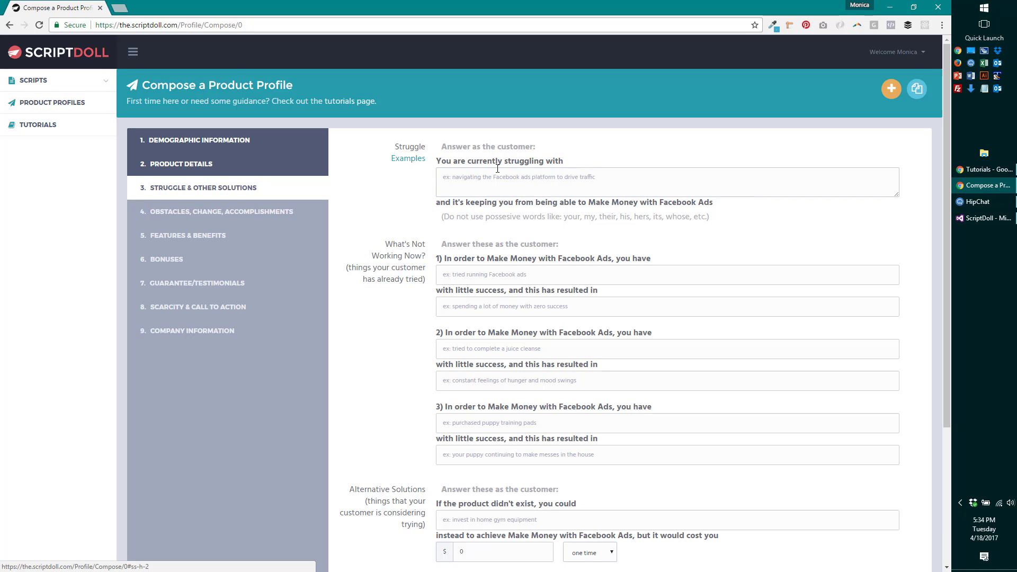
- Paste the first struggle example into the Struggle field
{"action": "left_click", "coordinate": [408, 158]}
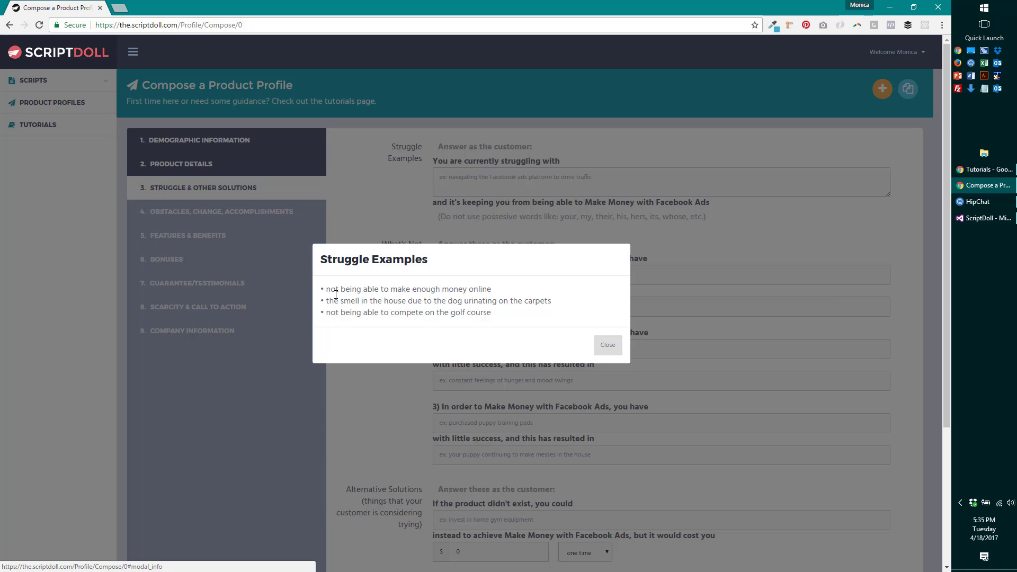
{"action": "left_click_drag", "start_coordinate": [325, 288], "coordinate": [496, 288]}
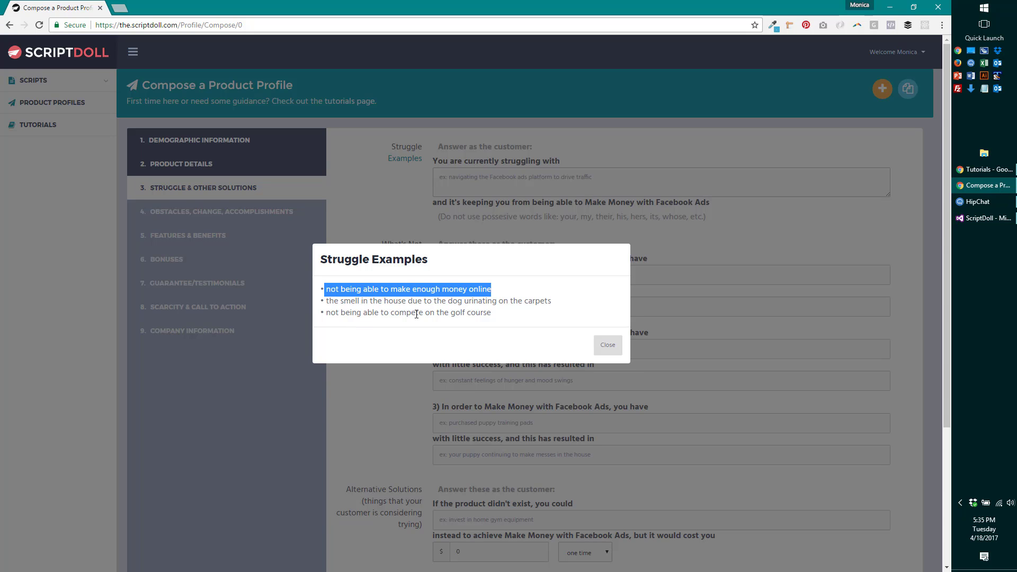
{"action": "left_click", "coordinate": [608, 345]}
{"action": "left_click", "coordinate": [594, 177]}
{"action": "key", "text": "ctrl+v"}
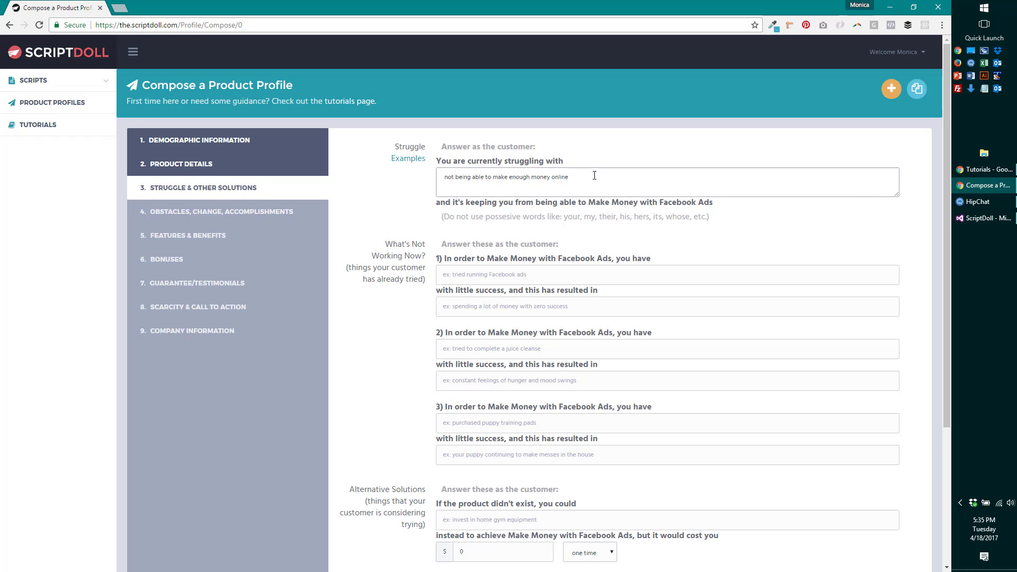
- Reword the struggle to 'keep up with the constant changes made by the Facebook Ad platform'
{"action": "key", "text": "Delete"}
{"action": "key", "text": "ctrl+shift+Left"}
{"action": "key", "text": "ctrl+shift+Left"}
{"action": "key", "text": "ctrl+shift+Left"}
{"action": "key", "text": "ctrl+shift+Left"}
{"action": "type", "text": "keep up with the constant changes made by  Facebook"}
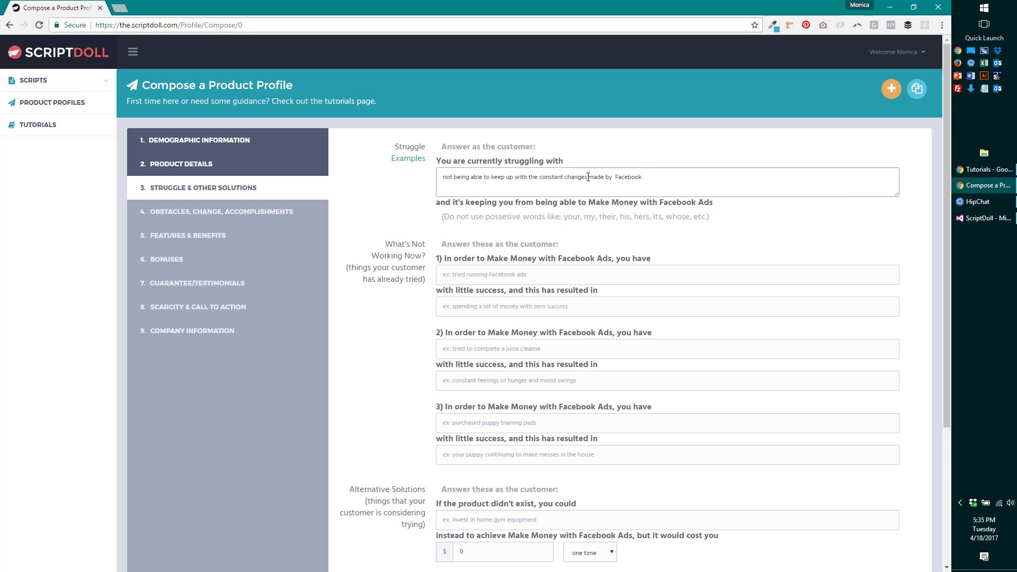
{"action": "type", "text": "'sthe"}
{"action": "type", "text": "Ad platv"}
{"action": "key", "text": "BackSpace"}
{"action": "type", "text": "form"}
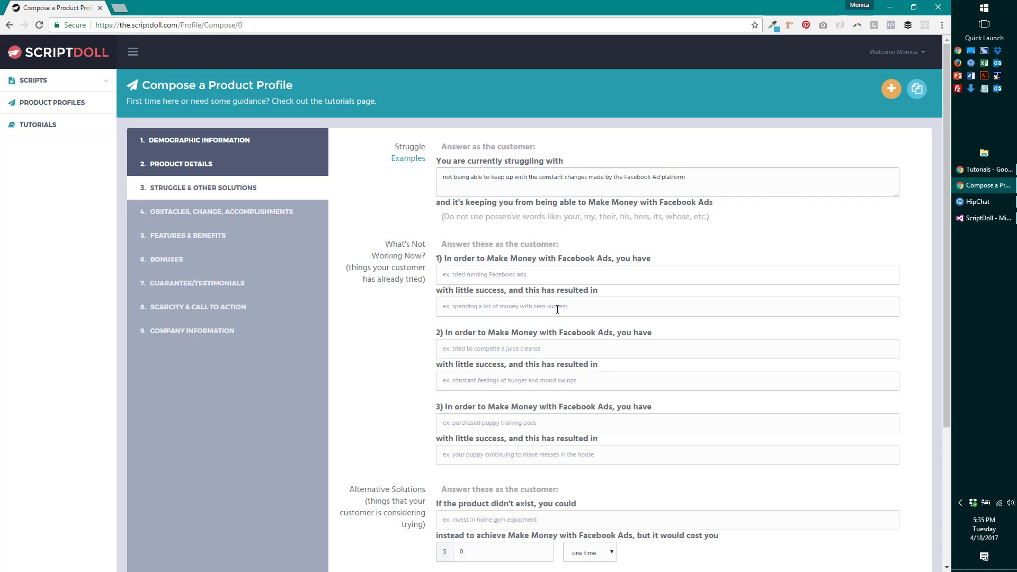
{"action": "left_click", "coordinate": [459, 281]}
- Enter first attempt 'tried setting up various campaigns', resulting in 'spending a lot of money without great results'
{"action": "type", "text": "tried seeting"}
{"action": "key", "text": "BackSpace"}
{"action": "key", "text": "BackSpace"}
{"action": "key", "text": "BackSpace"}
{"action": "key", "text": "BackSpace"}
{"action": "key", "text": "BackSpace"}
{"action": "type", "text": "tting up various campaigns"}
{"action": "left_click", "coordinate": [572, 306]}
{"action": "type", "text": "s"}
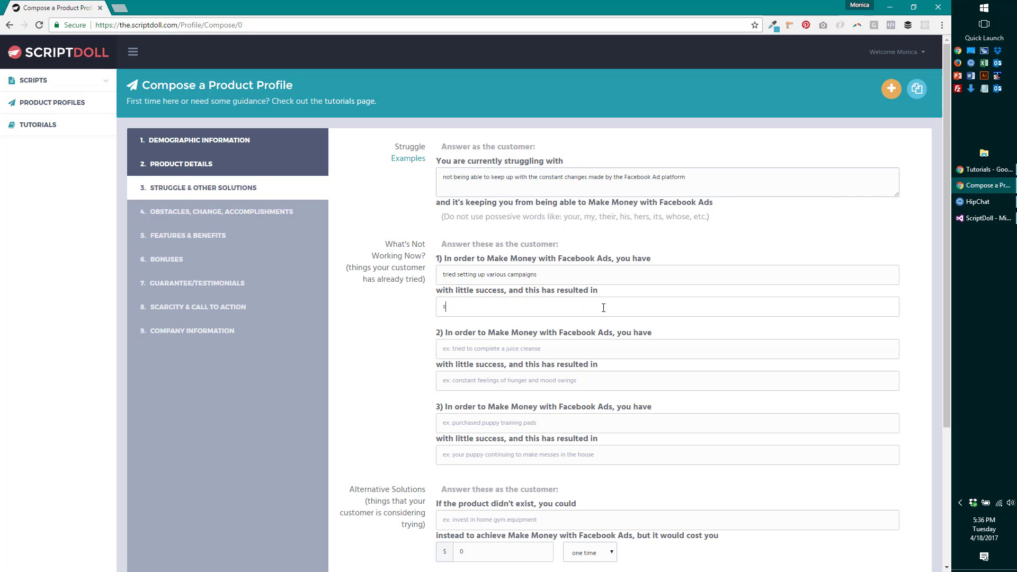
{"action": "type", "text": "pending a lot of money without great results"}
- Enter second attempt 'tried to hire an ad company to write the ads for you', resulting in 'poor copy that didn't get clicks'
{"action": "left_click", "coordinate": [592, 349]}
{"action": "type", "text": "tried to "}
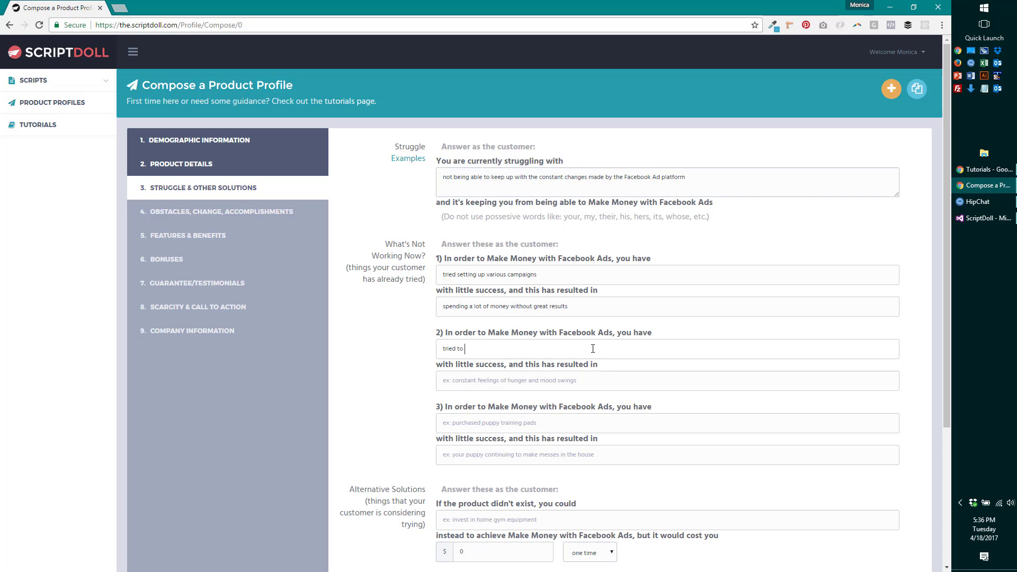
{"action": "type", "text": "hire an ad company to wir"}
{"action": "key", "text": "BackSpace"}
{"action": "key", "text": "BackSpace"}
{"action": "type", "text": "rith the"}
{"action": "key", "text": "BackSpace"}
{"action": "key", "text": "BackSpace"}
{"action": "key", "text": "BackSpace"}
{"action": "key", "text": "BackSpace"}
{"action": "key", "text": "BackSpace"}
{"action": "key", "text": "BackSpace"}
{"action": "type", "text": "e the ads for you"}
{"action": "left_click", "coordinate": [532, 381]}
{"action": "type", "text": "poor copy"}
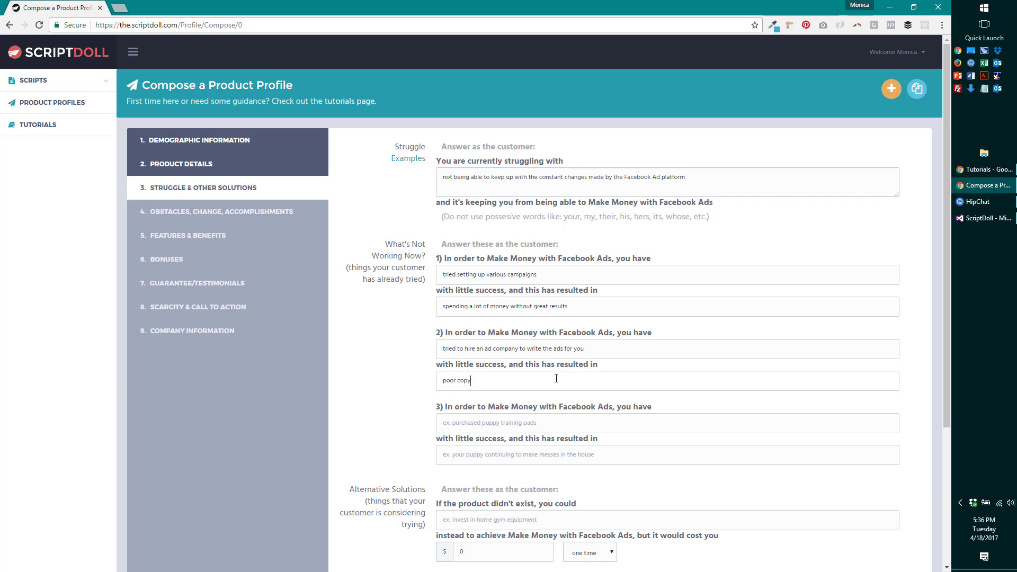
{"action": "type", "text": " that didn't get clicks"}
{"action": "scroll", "coordinate": [587, 418], "scroll_direction": "down", "scroll_amount": 2}
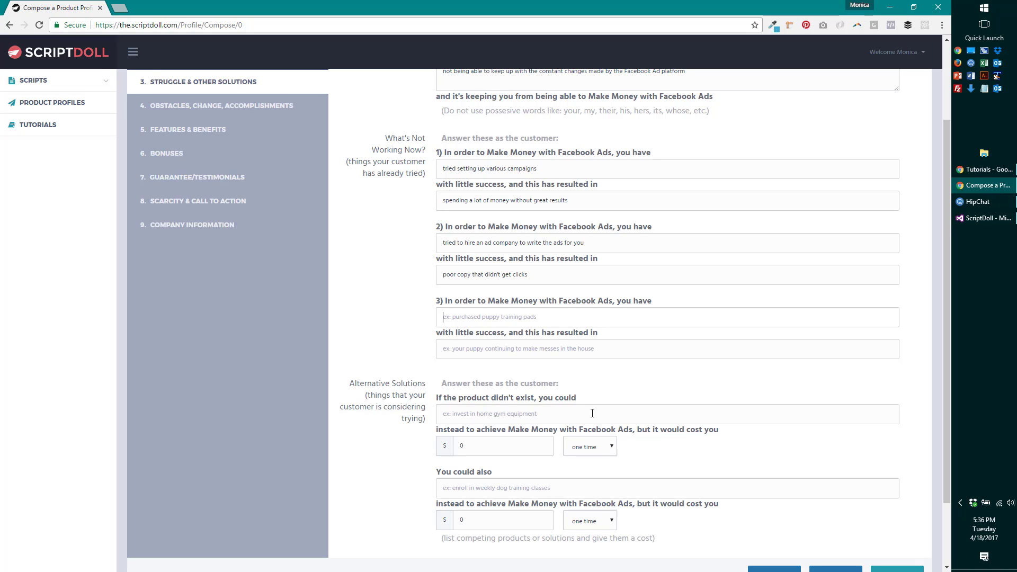
- Enter third attempt 'tried creating a list to follow for the perfect ad' with its frustration result
{"action": "type", "text": "tried"}
{"action": "type", "text": "creating a lit"}
{"action": "key", "text": "BackSpace"}
{"action": "type", "text": "st to follow for the perfect ad"}
{"action": "left_click", "coordinate": [581, 346]}
{"action": "type", "text": "frust"}
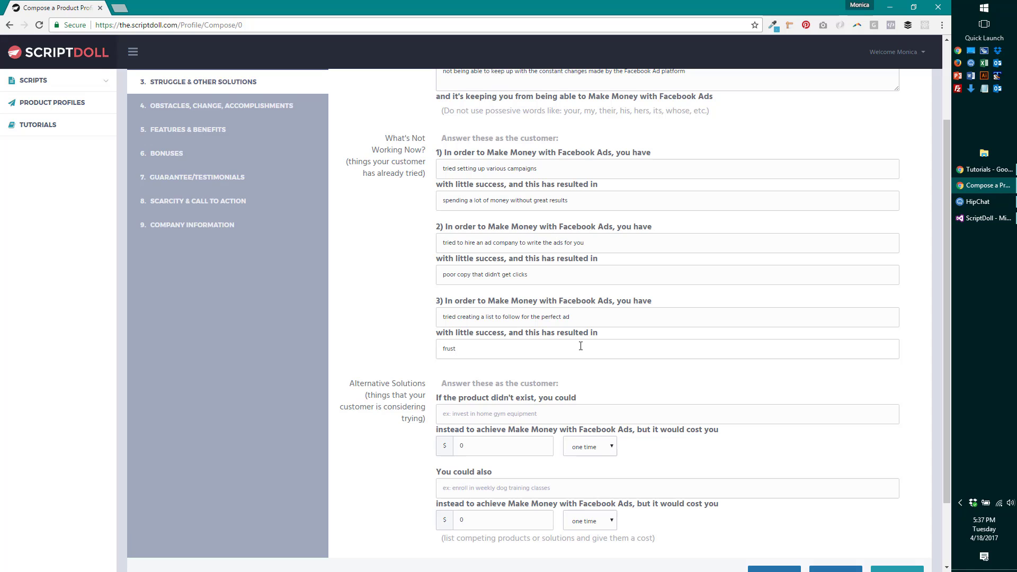
{"action": "type", "text": "ration in not beinga"}
{"action": "key", "text": "BackSpace"}
{"action": "type", "text": "able to understand what Facebook really wants in"}
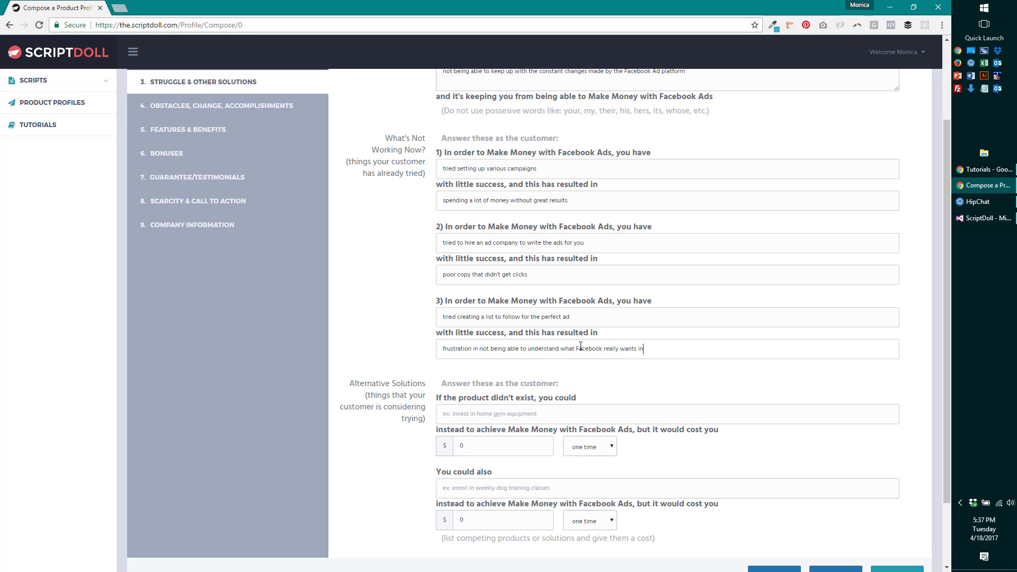
{"action": "type", "text": " order to drive conversions from an ad"}
{"action": "scroll", "coordinate": [591, 397], "scroll_direction": "down", "scroll_amount": 2}
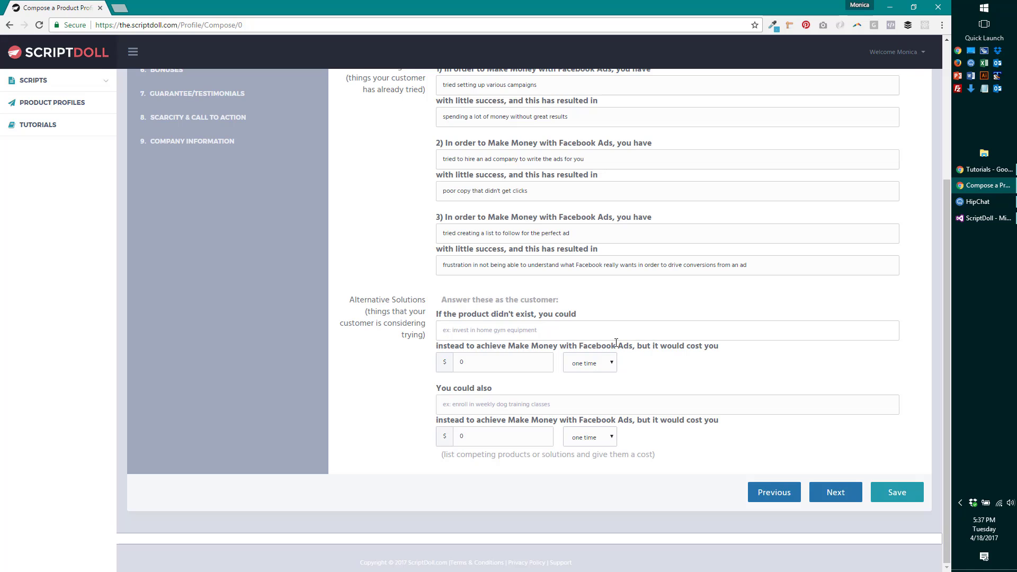
- Add alternative 'try making sense of all the Facebook Ad platform updates yourself' costing 800 per month
{"action": "type", "text": "read"}
{"action": "key", "text": "ctrl+a"}
{"action": "type", "text": "try making sense of all the Facebook Ad platform updates yourself"}
{"action": "left_click", "coordinate": [590, 364]}
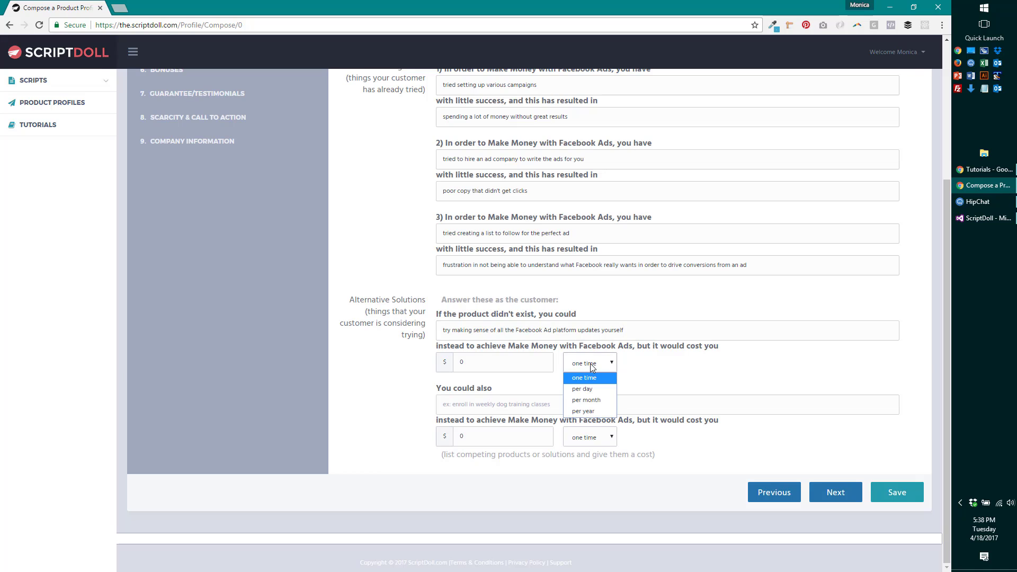
{"action": "left_click", "coordinate": [524, 370]}
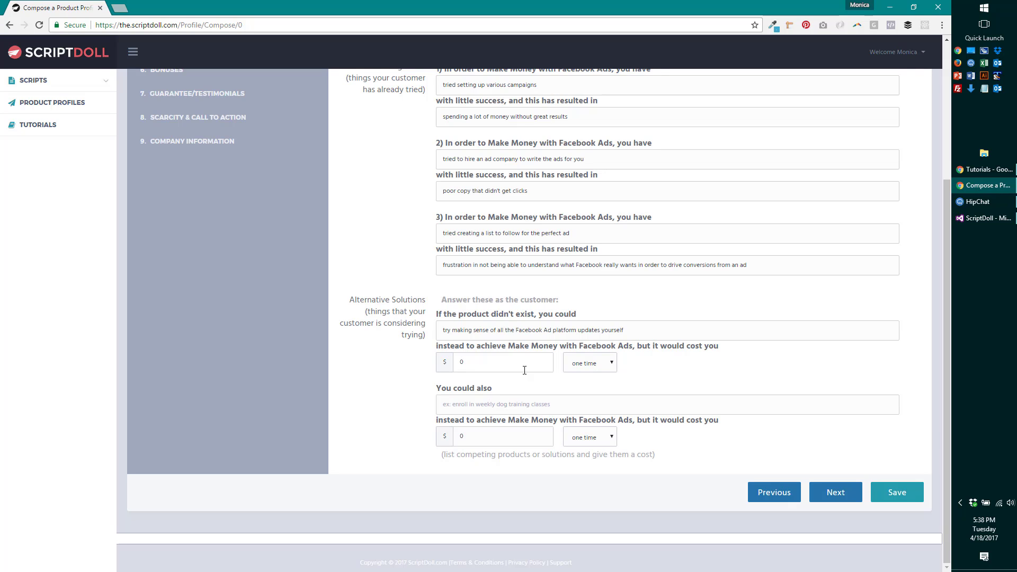
{"action": "double_click", "coordinate": [524, 370]}
{"action": "type", "text": "500"}
{"action": "key", "text": "BackSpace"}
{"action": "key", "text": "BackSpace"}
{"action": "key", "text": "BackSpace"}
{"action": "type", "text": "800"}
{"action": "left_click", "coordinate": [596, 364]}
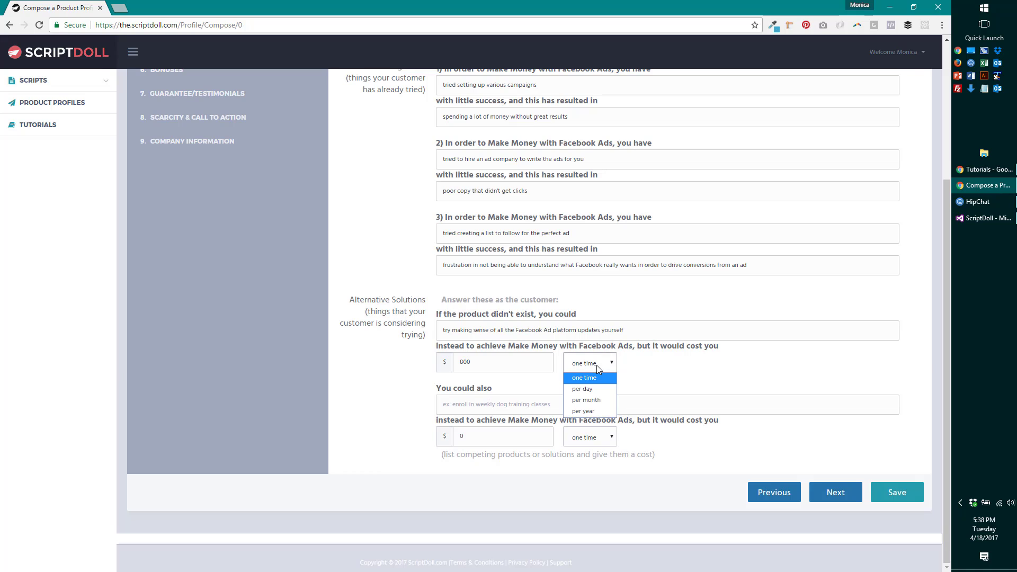
{"action": "left_click", "coordinate": [597, 398]}
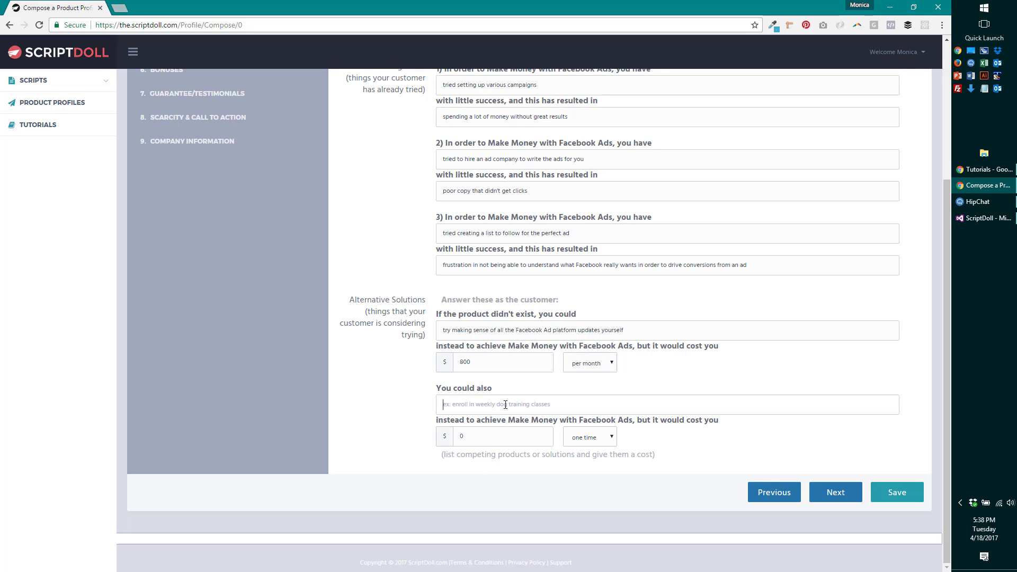
- Add alternative 'hire an ad company' at 1000 per month, then go to Obstacles
{"action": "type", "text": "hire an ad company"}
{"action": "left_click", "coordinate": [534, 444]}
{"action": "key", "text": "BackSpace"}
{"action": "type", "text": "1000"}
{"action": "left_click", "coordinate": [593, 437]}
{"action": "left_click", "coordinate": [595, 474]}
{"action": "left_click", "coordinate": [852, 499]}
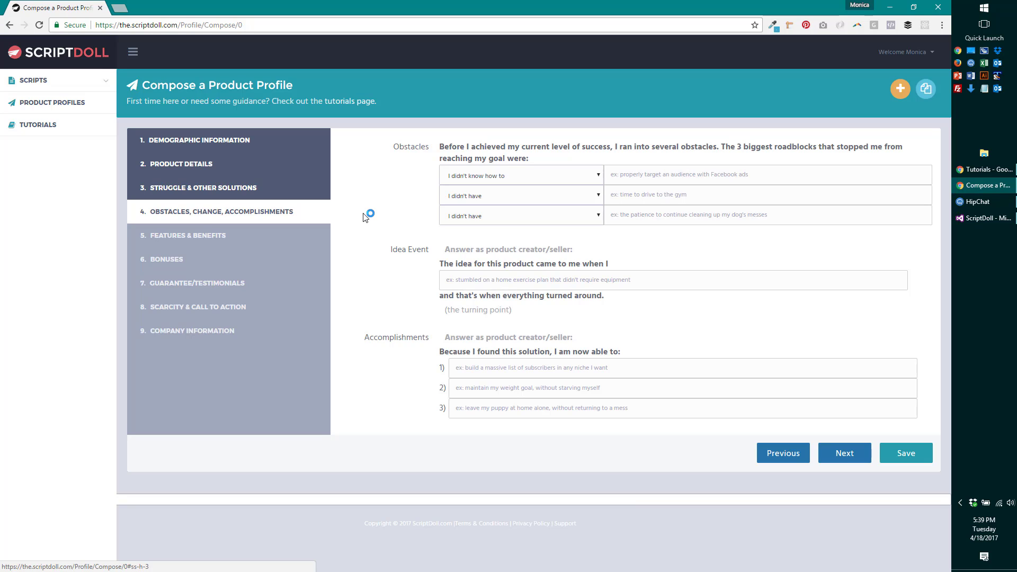
- Make the first obstacle 'I was afraid I would waste a ton of money learning Facebook Ads'
{"action": "left_click", "coordinate": [516, 176]}
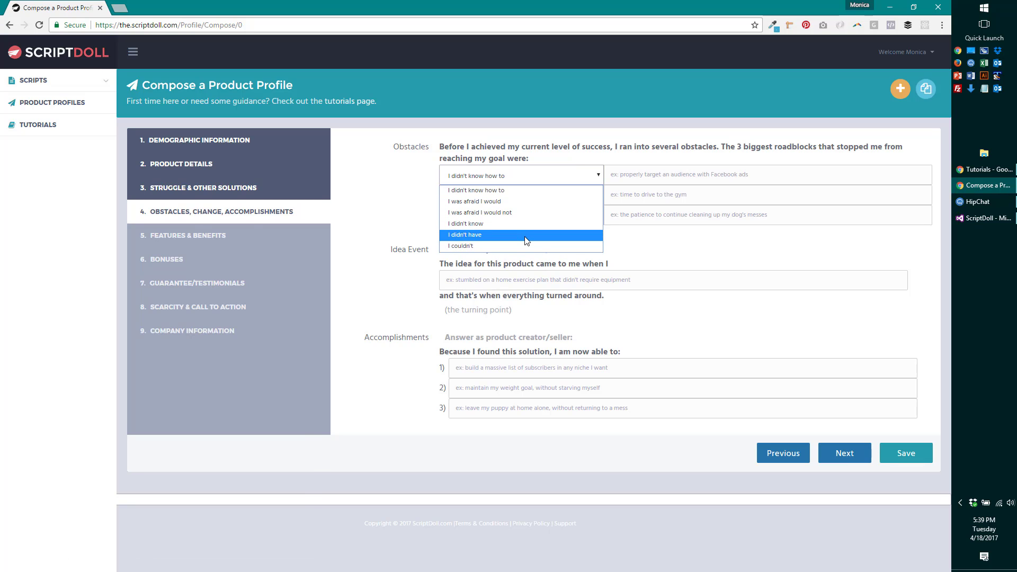
{"action": "left_click", "coordinate": [537, 204]}
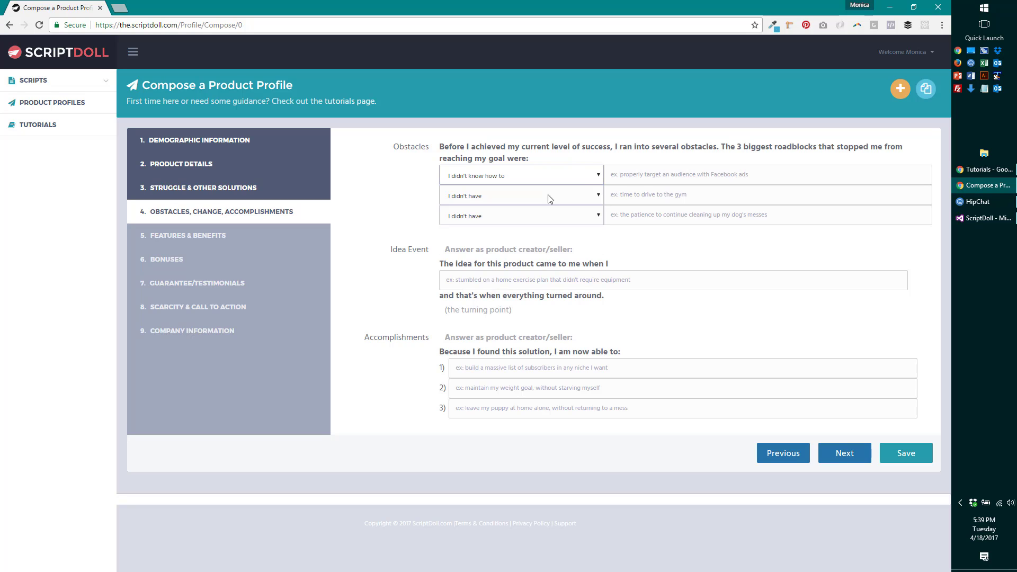
{"action": "left_click", "coordinate": [620, 173]}
{"action": "type", "text": "waste a "}
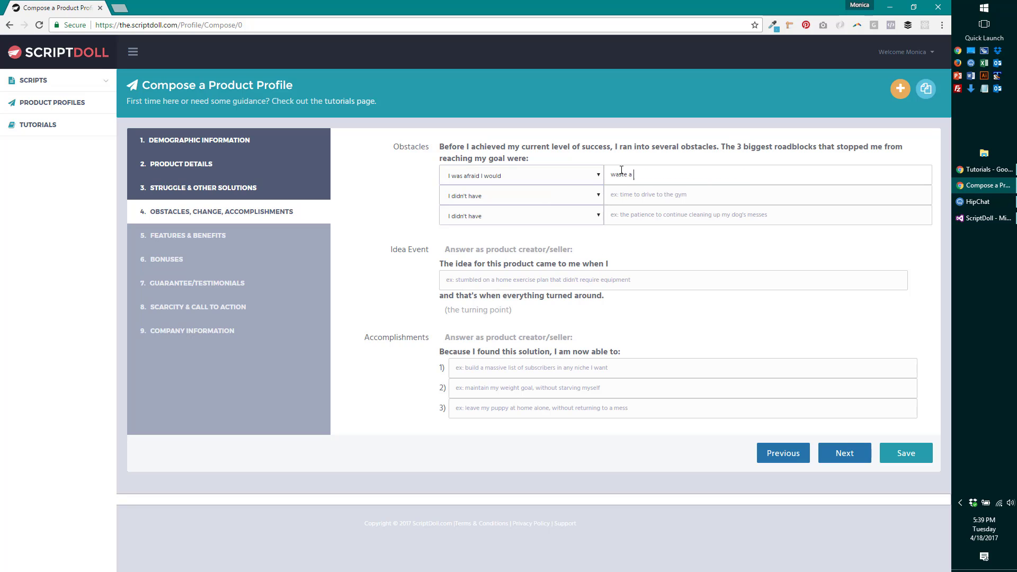
{"action": "type", "text": "ton of money learning Facebook Ads"}
- Make the second obstacle 'I didn't know how to create an ad that would actually work'
{"action": "left_click", "coordinate": [535, 202]}
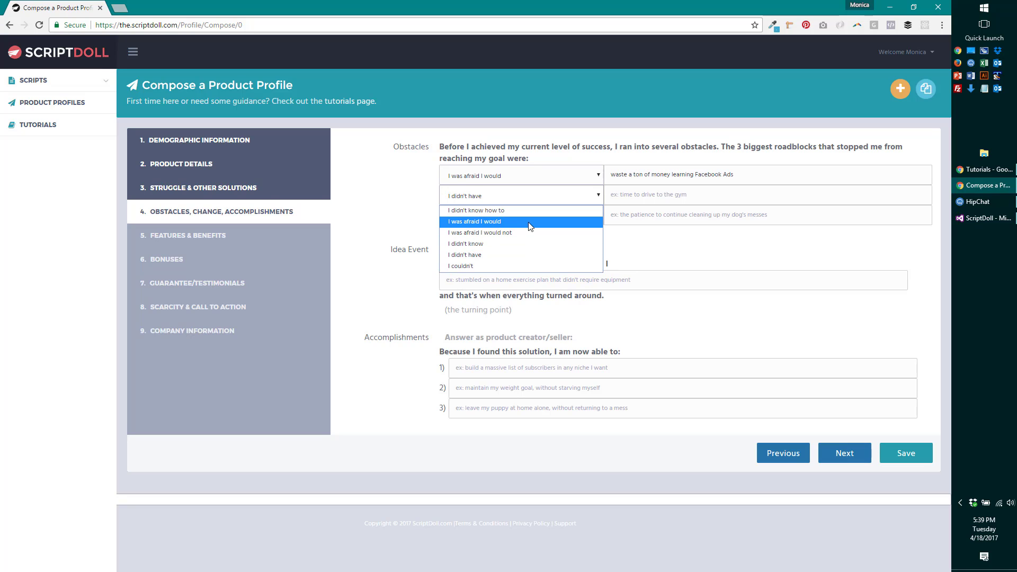
{"action": "left_click", "coordinate": [526, 241]}
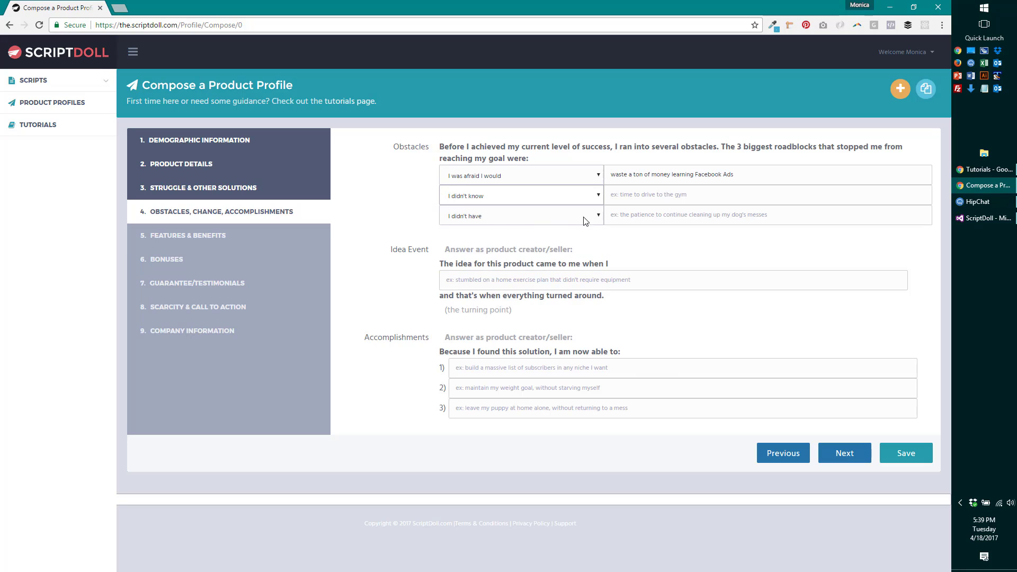
{"action": "left_click", "coordinate": [655, 201]}
{"action": "type", "text": "how to create an ad tha twou"}
{"action": "key", "text": "BackSpace"}
{"action": "key", "text": "BackSpace"}
{"action": "key", "text": "BackSpace"}
{"action": "key", "text": "BackSpace"}
{"action": "key", "text": "BackSpace"}
{"action": "type", "text": "t w"}
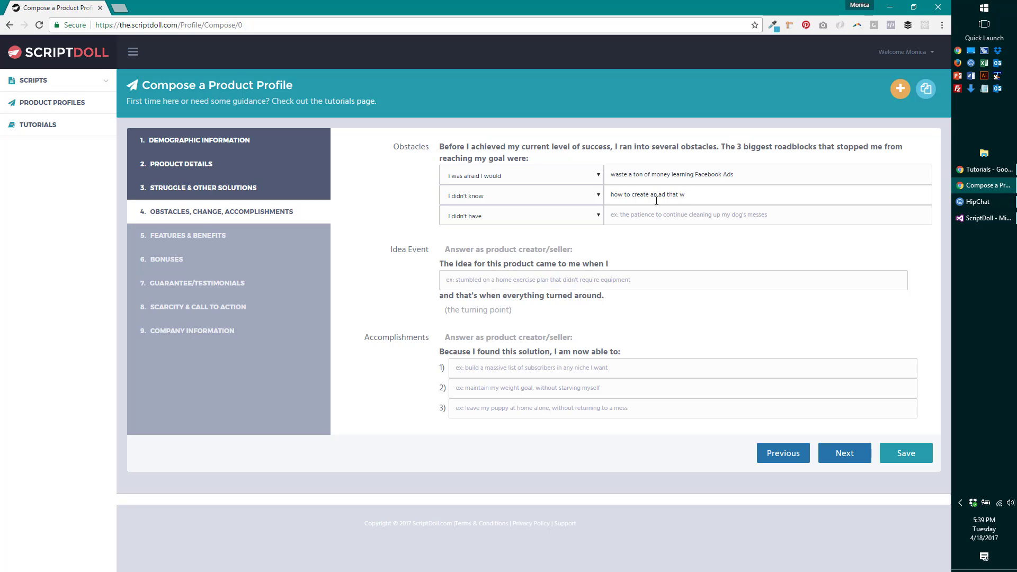
{"action": "type", "text": "ould actually work"}
- Begin the third obstacle with 'the' under the 'I didn't know how to' opener
{"action": "left_click", "coordinate": [636, 215]}
{"action": "type", "text": "the"}
{"action": "left_click", "coordinate": [586, 216]}
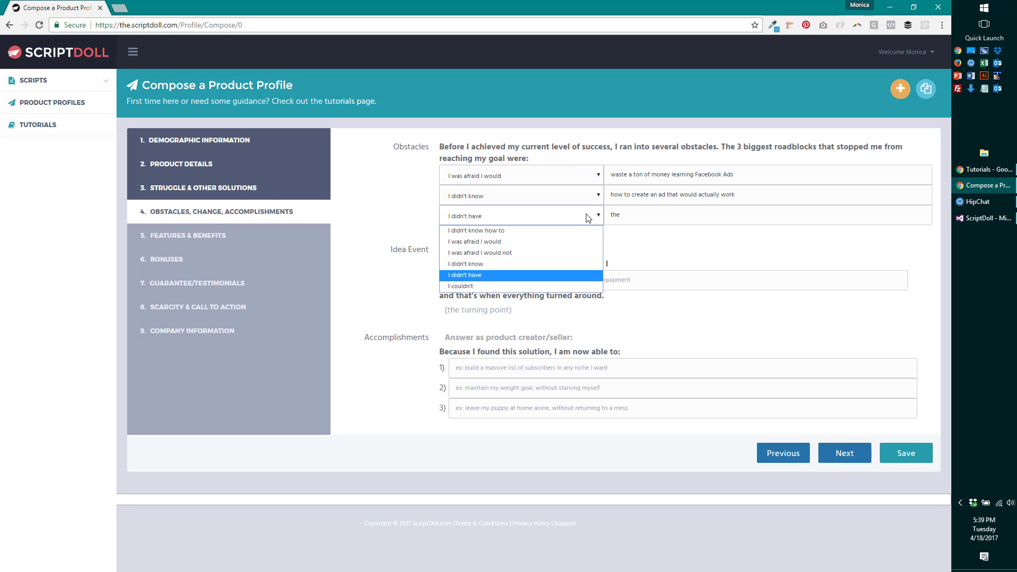
{"action": "left_click", "coordinate": [557, 234]}
- Switch obstacle two's opener to 'I didn't know how to' and delete the duplicated 'how to'
{"action": "left_click", "coordinate": [538, 196]}
{"action": "left_click", "coordinate": [530, 217]}
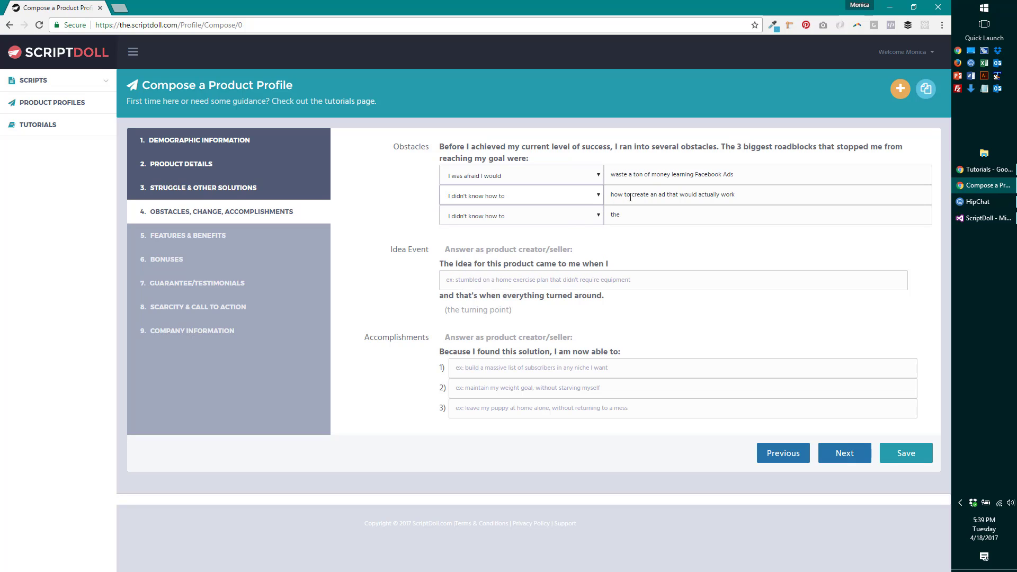
{"action": "left_click_drag", "start_coordinate": [630, 197], "coordinate": [610, 195]}
{"action": "key", "text": "BackSpace"}
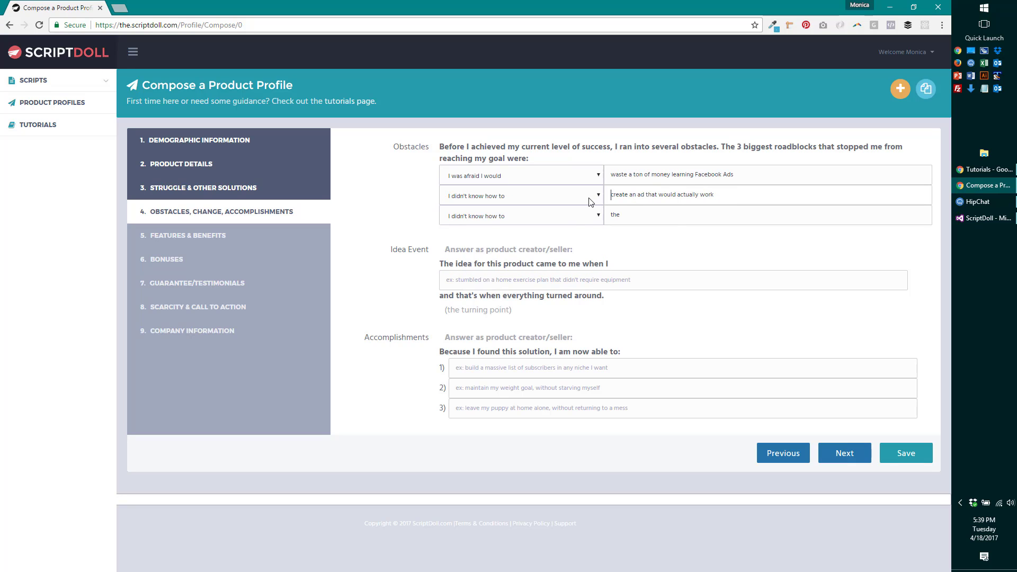
- Set the third obstacle to 'I was afraid I would waste all my time figuring out Facebook Ads…'
{"action": "left_click", "coordinate": [564, 221]}
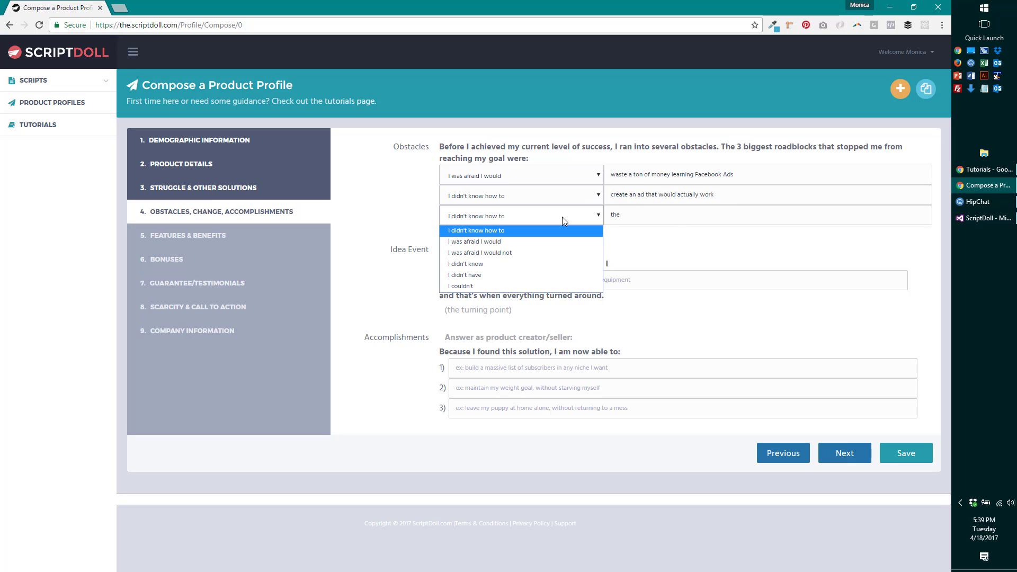
{"action": "left_click", "coordinate": [548, 242]}
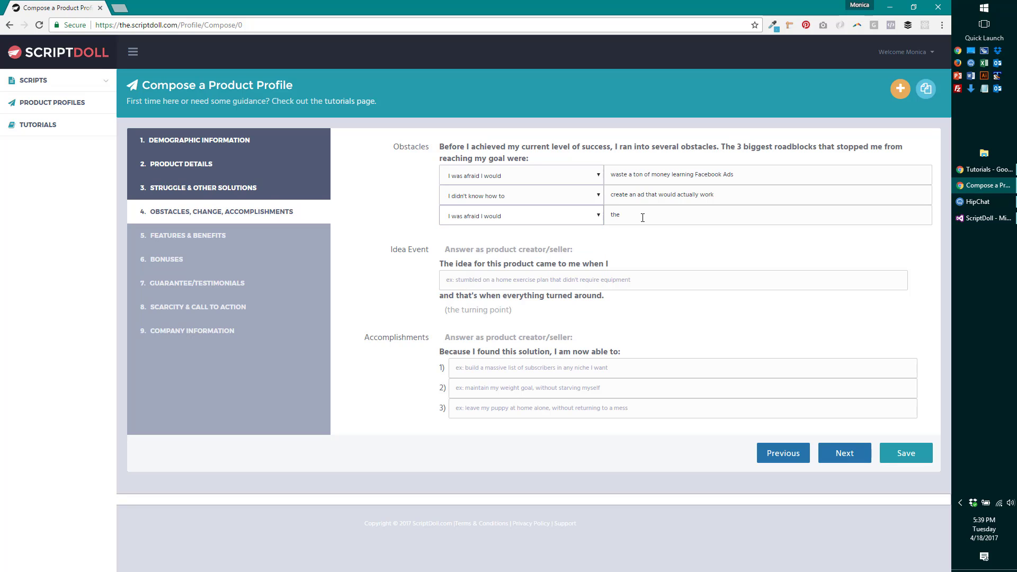
{"action": "left_click_drag", "start_coordinate": [628, 216], "coordinate": [528, 222]}
{"action": "key", "text": "BackSpace"}
{"action": "type", "text": "waste all my time figuring out Facebook Ads and all their"}
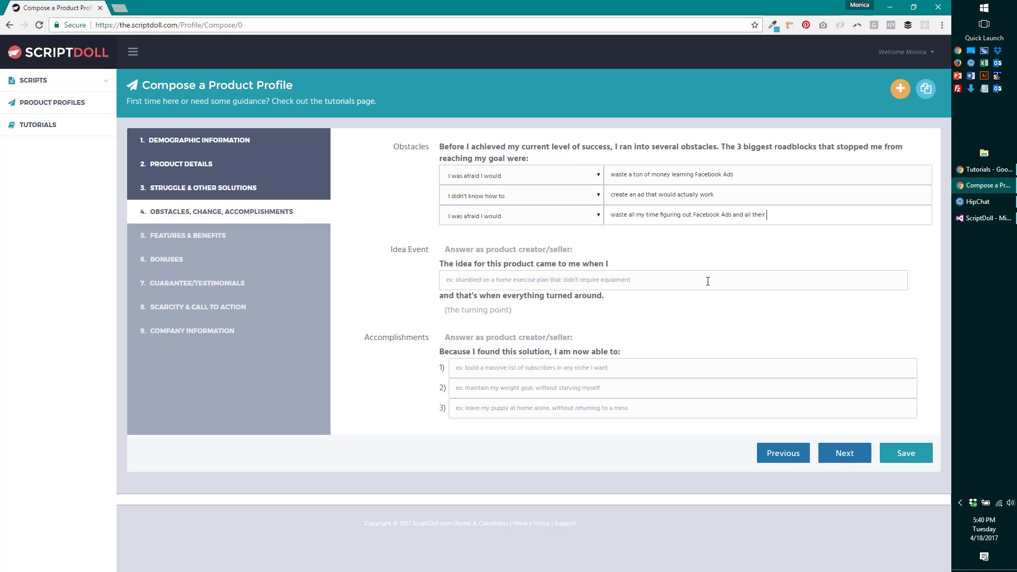
{"action": "type", "text": " chang"}
{"action": "type", "text": "es"}
- Enter the idea event: realized I spent a ton of time keeping up with Facebook Ad changes, started helping others
{"action": "left_click", "coordinate": [595, 279]}
{"action": "type", "text": "realized "}
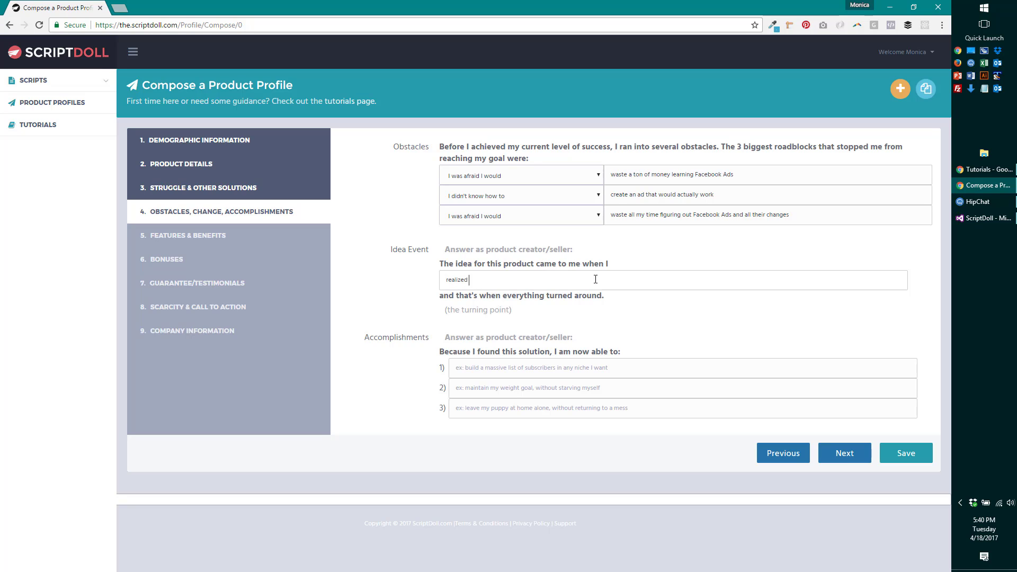
{"action": "type", "text": "I was spending a ton of time keeping up with the Facebook A"}
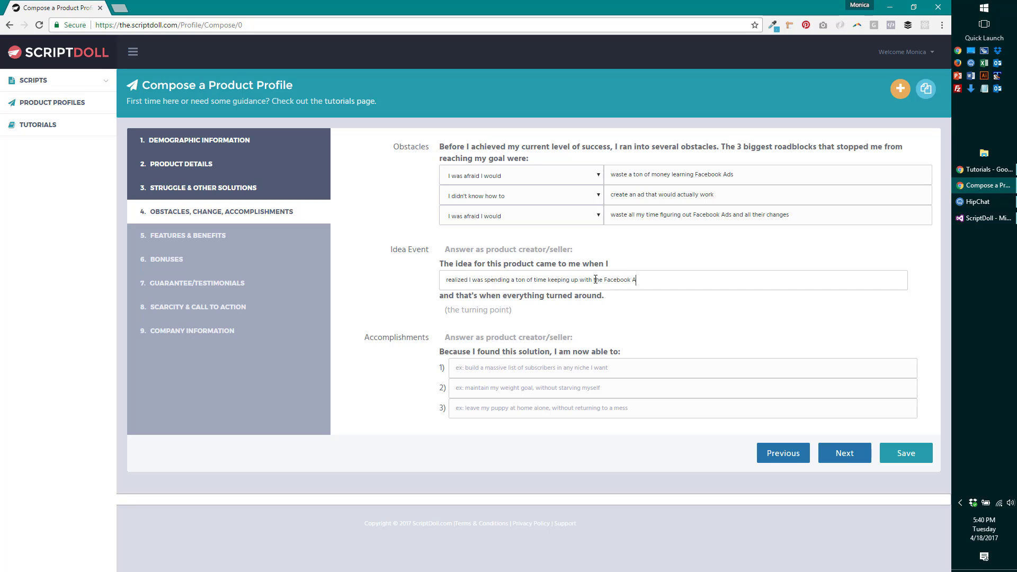
{"action": "type", "text": "d Changes and"}
{"action": "left_click", "coordinate": [645, 280]}
{"action": "key", "text": "BackSpace"}
{"action": "type", "text": "c"}
{"action": "type", "text": "started helping others keep up too"}
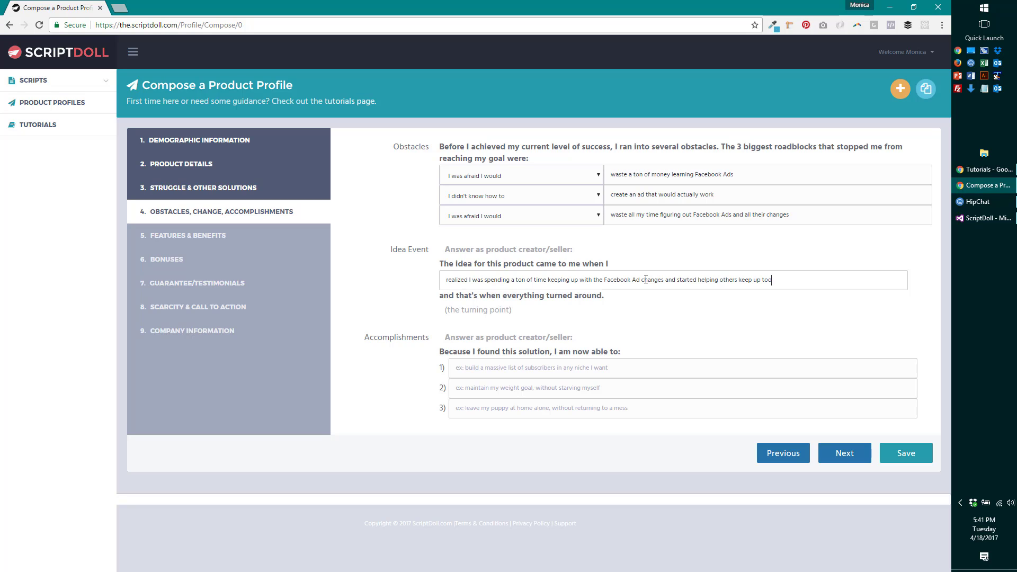
- Enter accomplishments: Facebook Ads that get clicks and conversions, choosing images and copy rapidly, targeting buyers instead of lookie-loos
{"action": "left_click", "coordinate": [555, 367]}
{"action": "type", "text": "quickly create Facebook Ads that get clicks and conversions"}
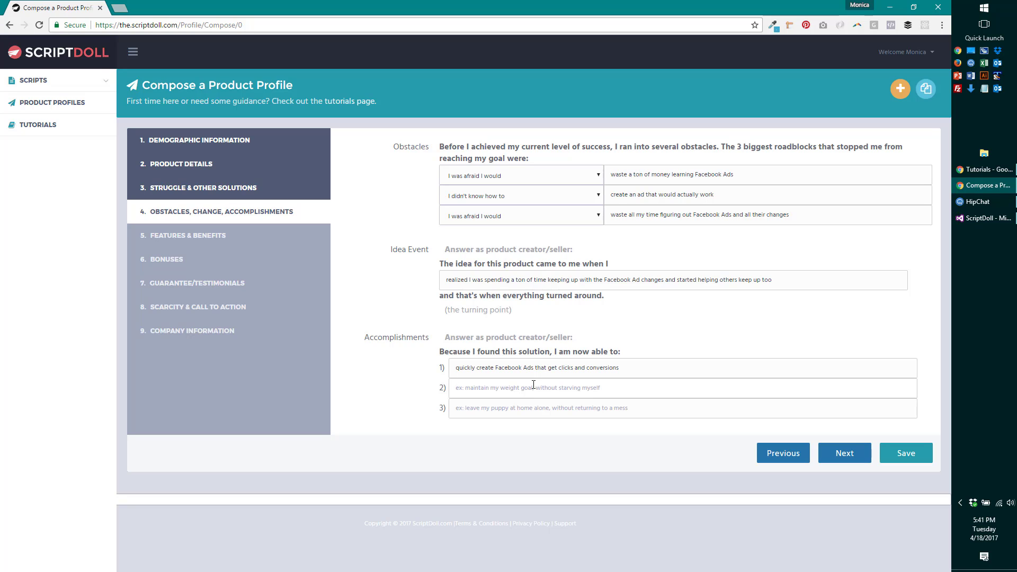
{"action": "type", "text": "rapidly determine what images and copy I need to use on my Facebook ads"}
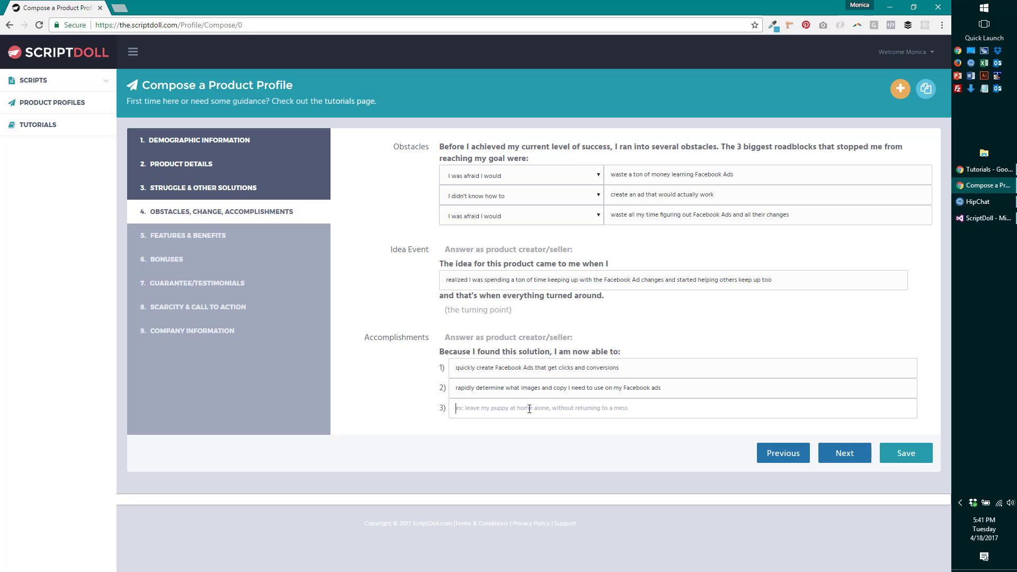
{"action": "type", "text": "target buyers intead of"}
{"action": "left_click", "coordinate": [497, 409]}
{"action": "type", "text": "stead of lookie-loos"}
{"action": "left_click", "coordinate": [549, 449]}
- Advance to Features & Benefits and review the Feature Examples and Benefit Examples popups
{"action": "left_click", "coordinate": [842, 453]}
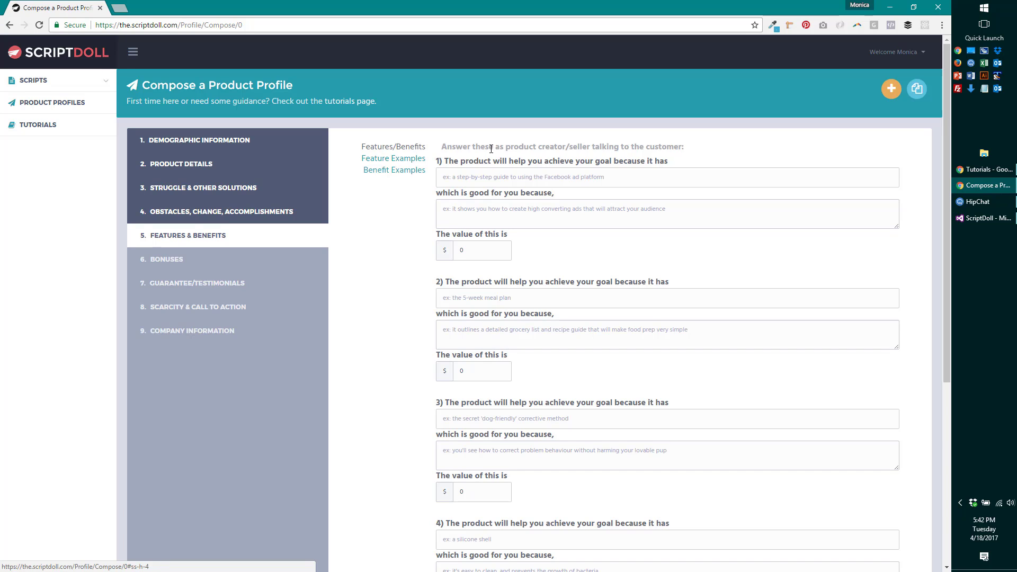
{"action": "left_click", "coordinate": [393, 159]}
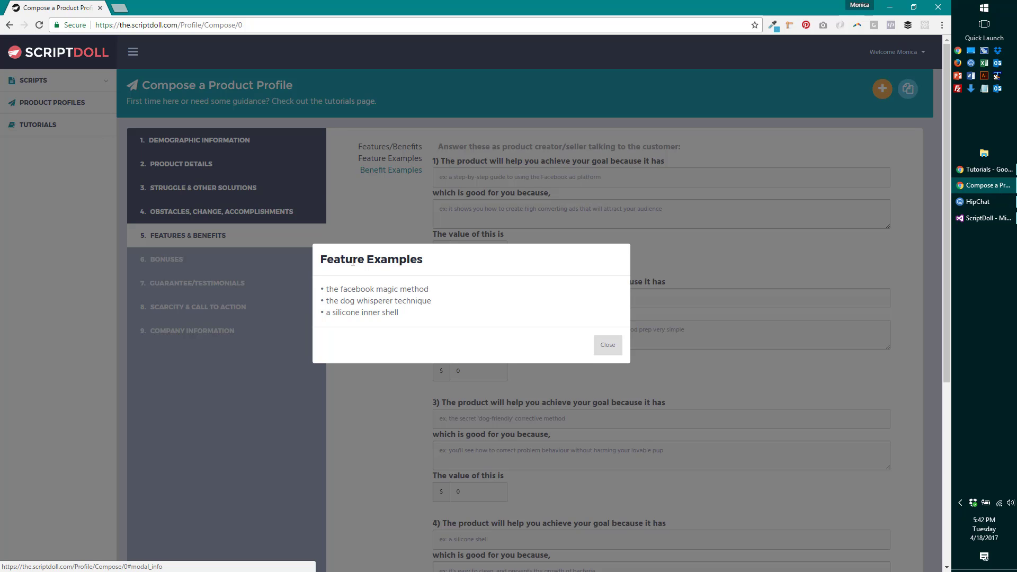
{"action": "left_click", "coordinate": [602, 348]}
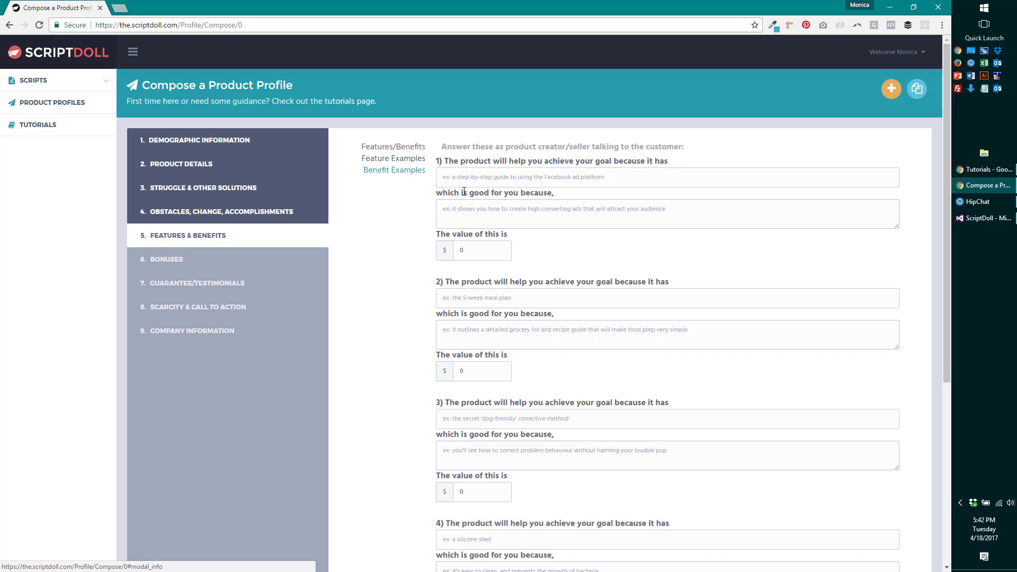
{"action": "left_click", "coordinate": [417, 180]}
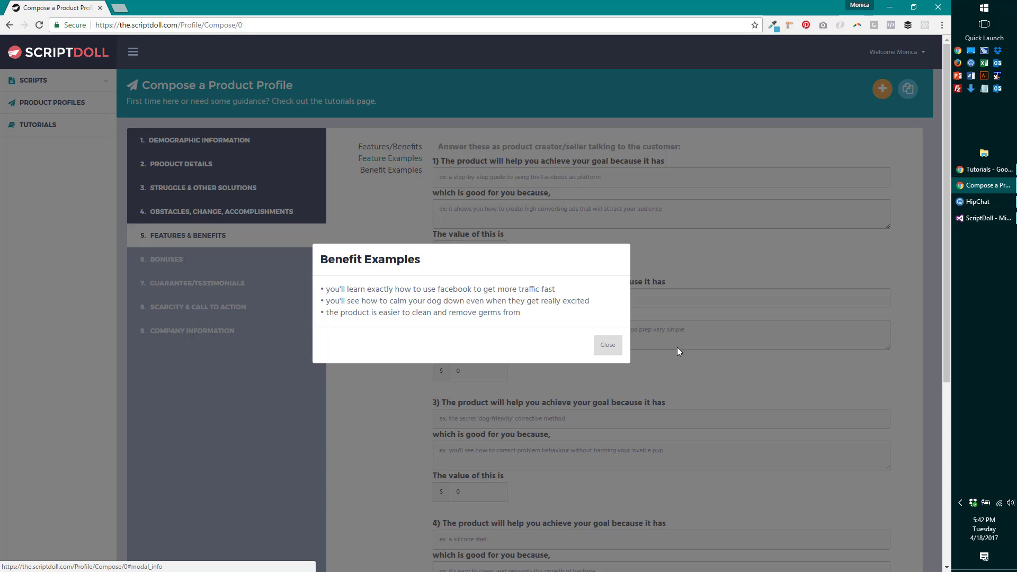
{"action": "left_click", "coordinate": [609, 346]}
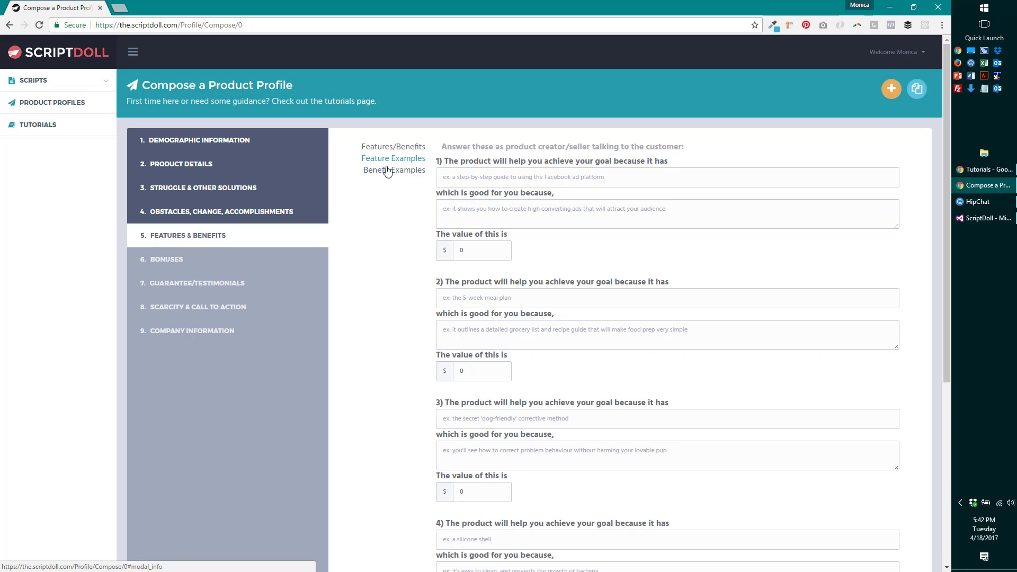
{"action": "scroll", "coordinate": [412, 354], "scroll_direction": "down", "scroll_amount": 5}
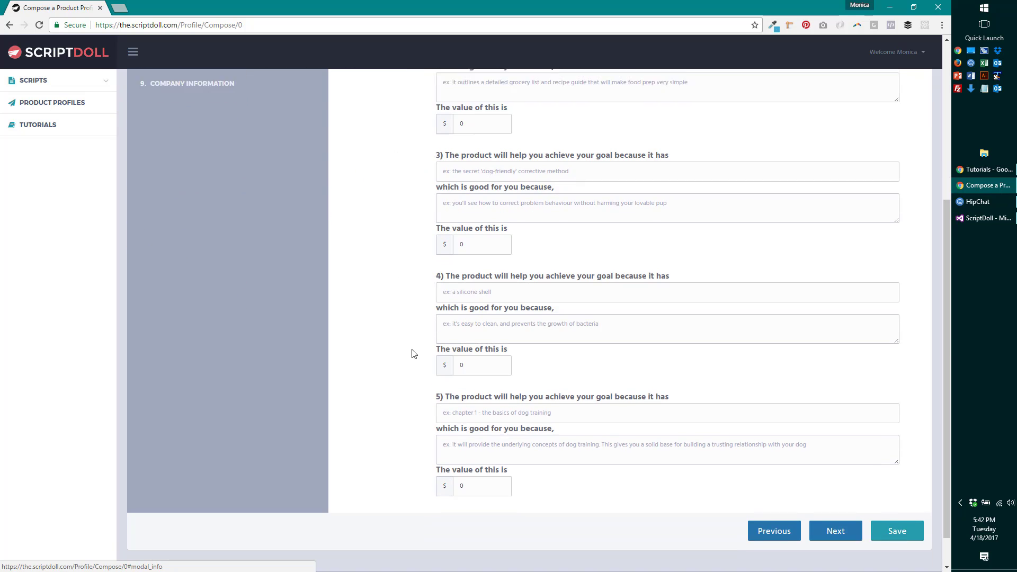
{"action": "scroll", "coordinate": [414, 354], "scroll_direction": "up", "scroll_amount": 5}
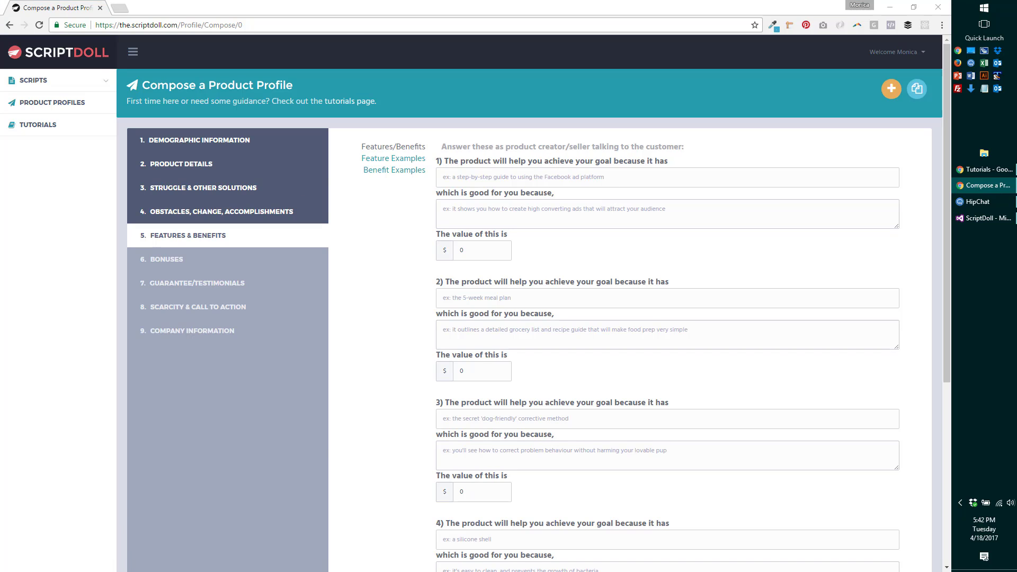
- Fill feature 1 'The Foundation of an Amazing Ad' with its clicks-immediately benefit, valued at 800
{"action": "left_click", "coordinate": [521, 180]}
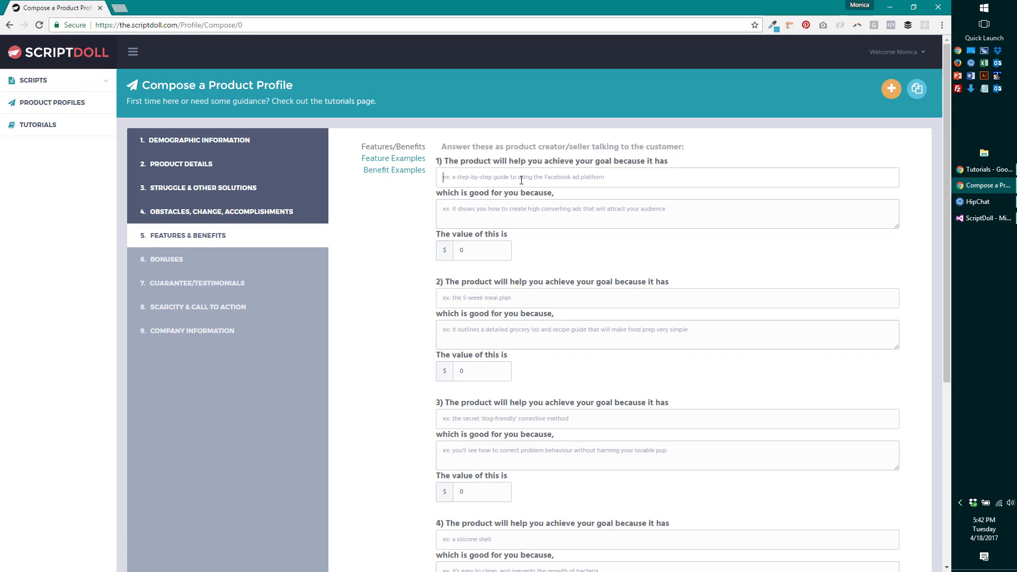
{"action": "type", "text": "The Foundation of an Amazing Ad"}
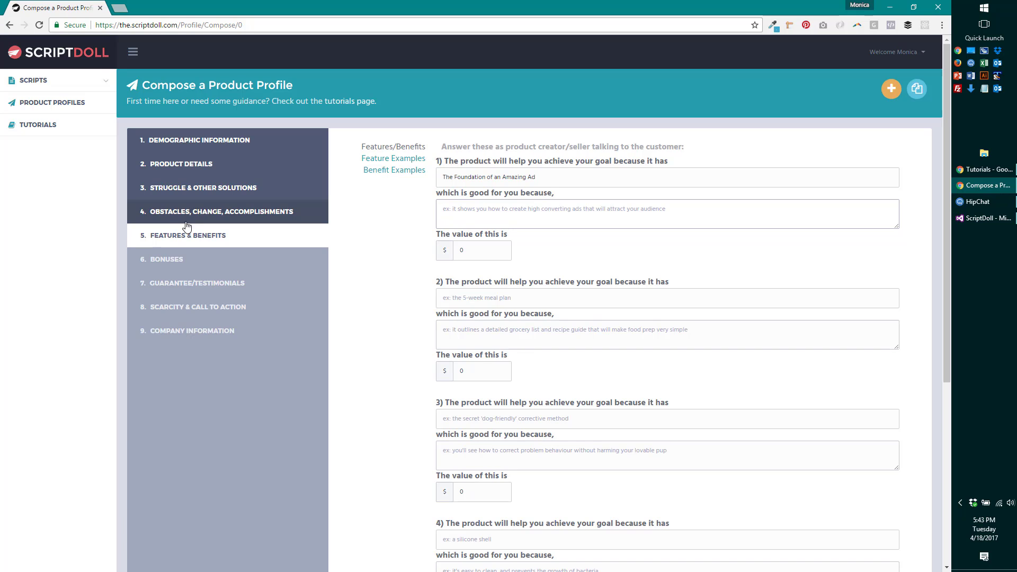
{"action": "type", "text": "it w"}
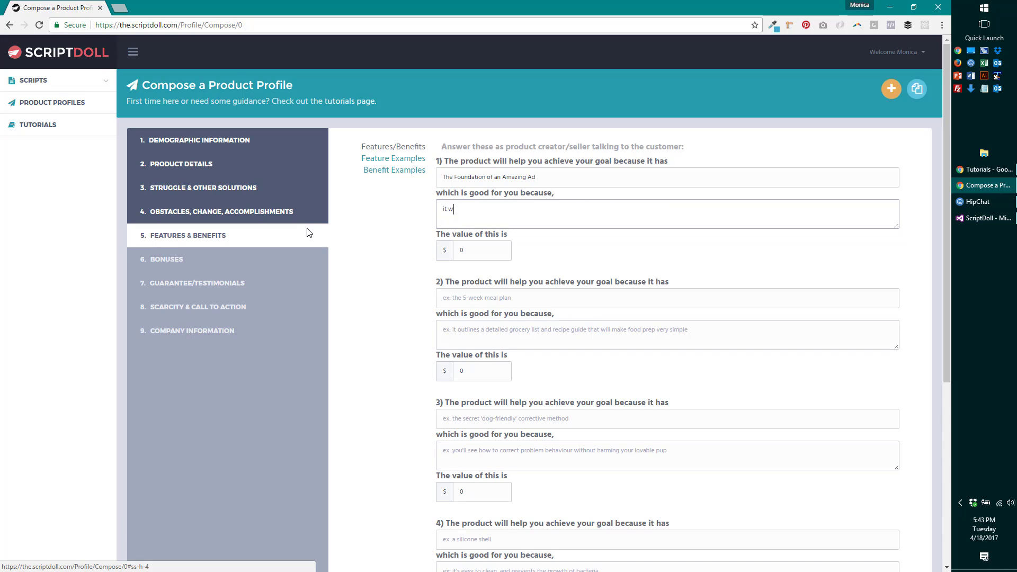
{"action": "type", "text": "ill help you create a Facebook Ad that get clicks immediate"}
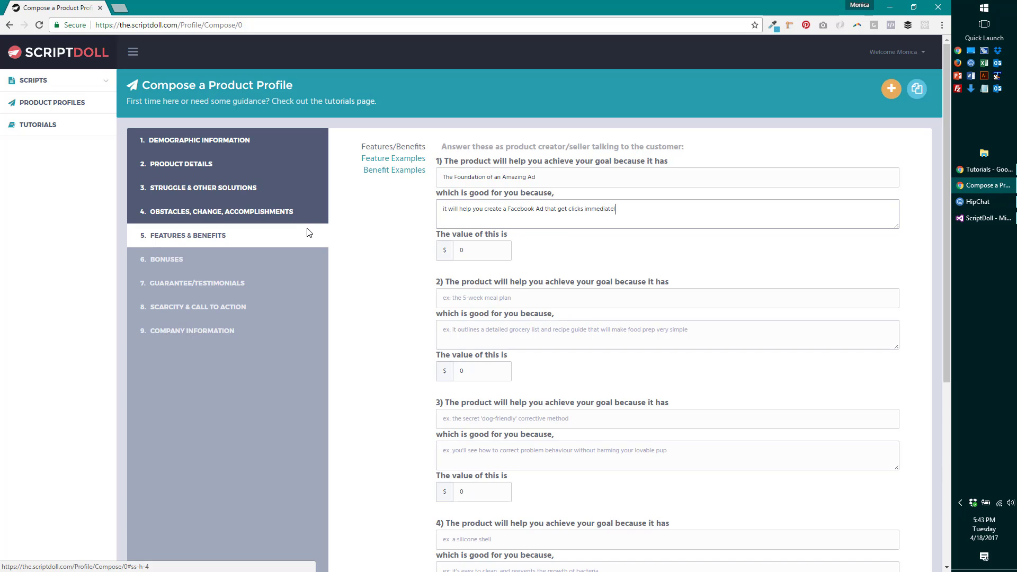
{"action": "type", "text": "ly"}
{"action": "key", "text": "Tab"}
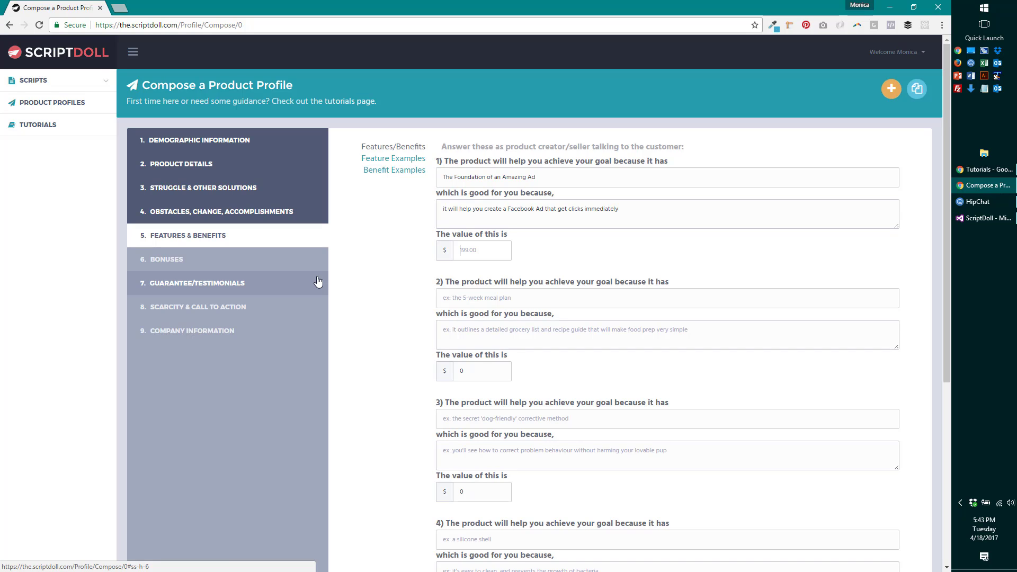
{"action": "type", "text": "800"}
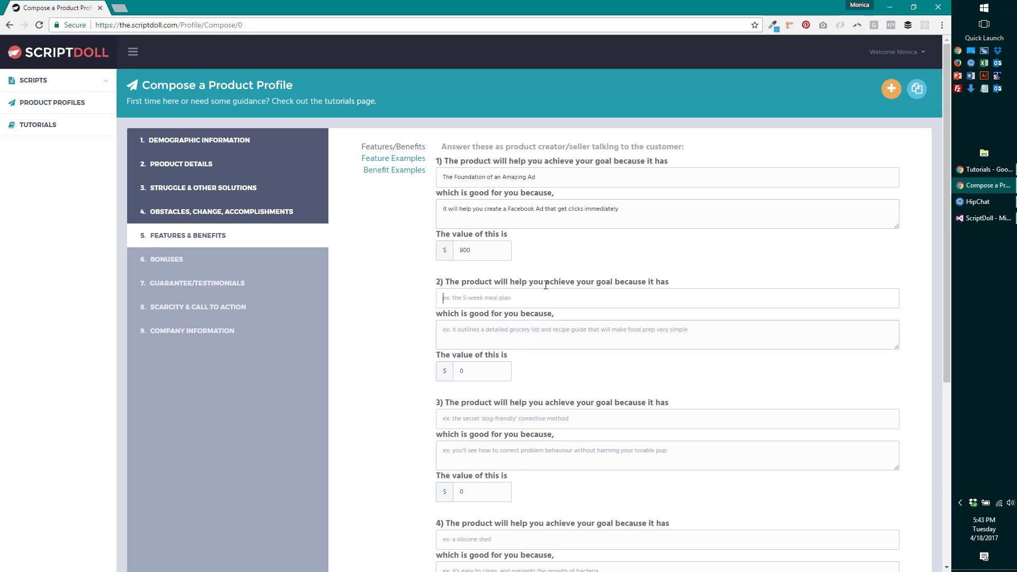
{"action": "scroll", "coordinate": [546, 285], "scroll_direction": "down", "scroll_amount": 1}
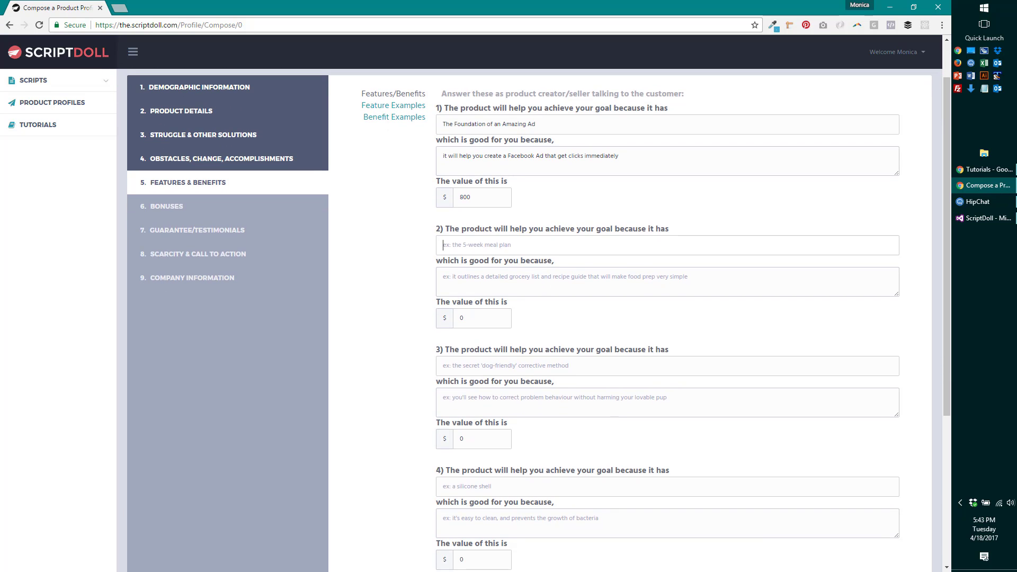
- Fill feature 2 'Professional Ad Targeting' with the target-BUYERS-not-browsers benefit, valued at 2000
{"action": "left_click", "coordinate": [575, 244]}
{"action": "type", "text": "Professional"}
{"action": "key", "text": "BackSpace"}
{"action": "key", "text": "BackSpace"}
{"action": "key", "text": "BackSpace"}
{"action": "type", "text": "al Ad Targeting"}
{"action": "left_click", "coordinate": [542, 280]}
{"action": "type", "text": "it takes away the"}
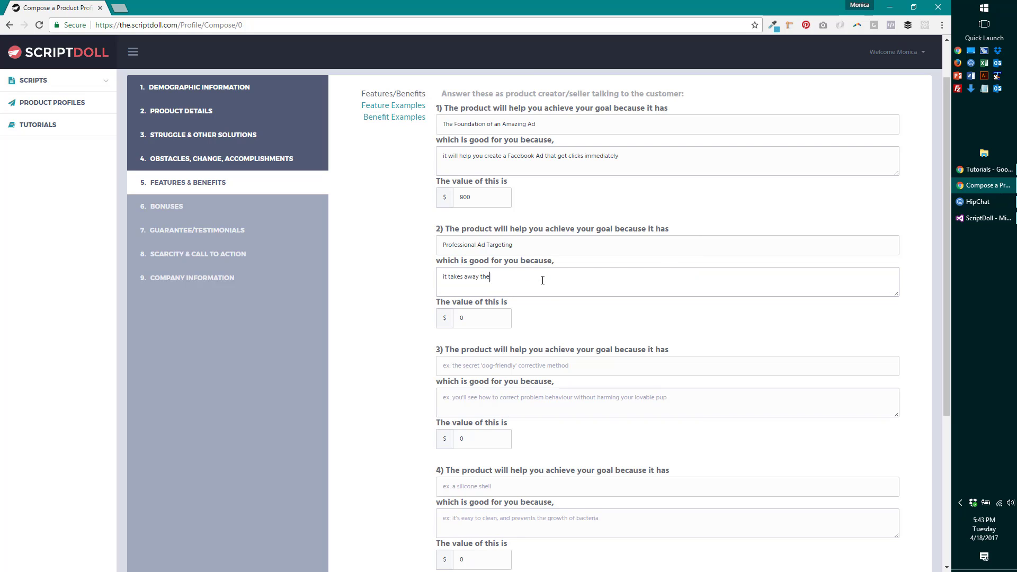
{"action": "type", "text": " mystery of how to target BUYERS instead of people just brow"}
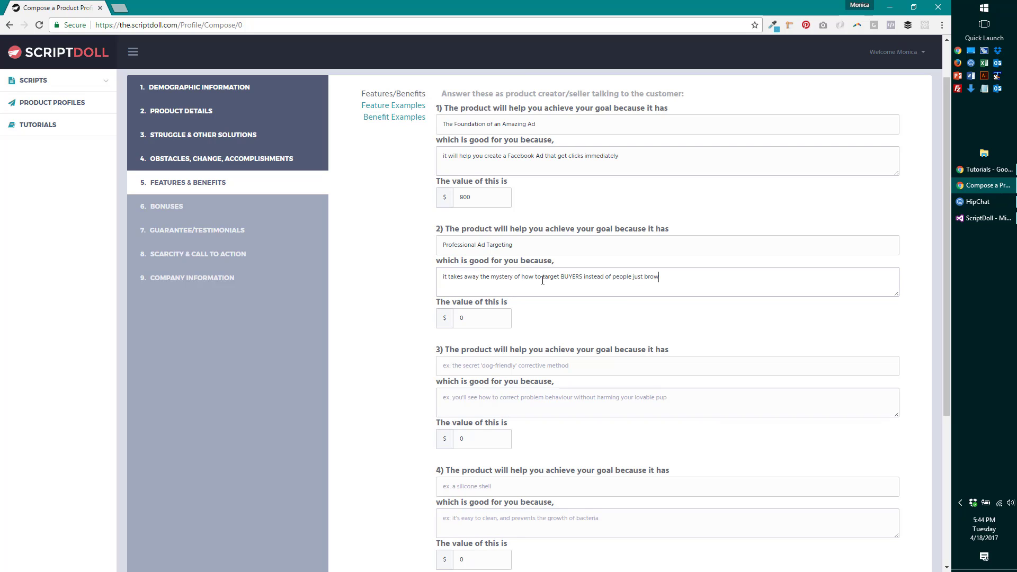
{"action": "type", "text": "sing"}
{"action": "key", "text": "Tab"}
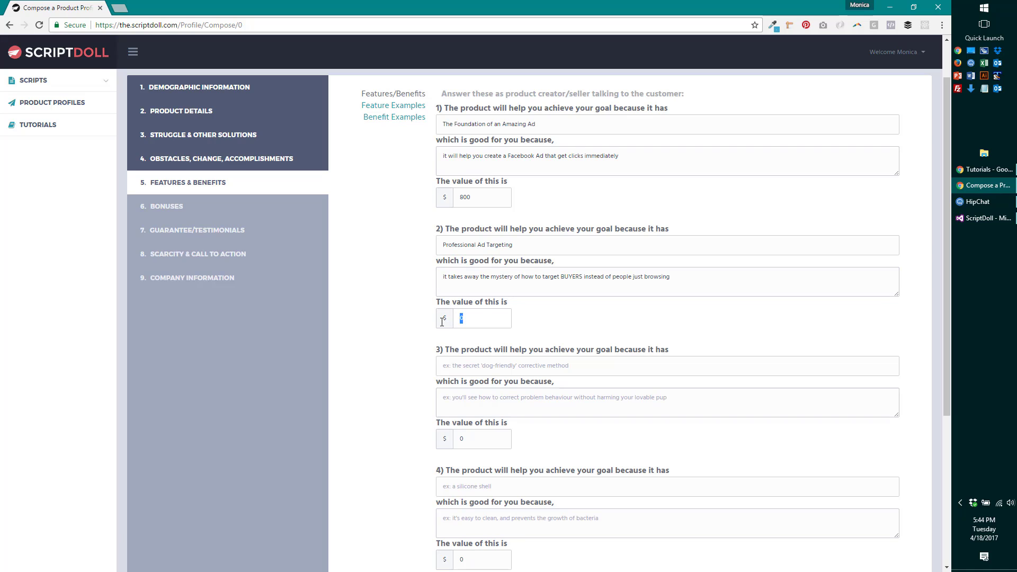
{"action": "type", "text": "2000"}
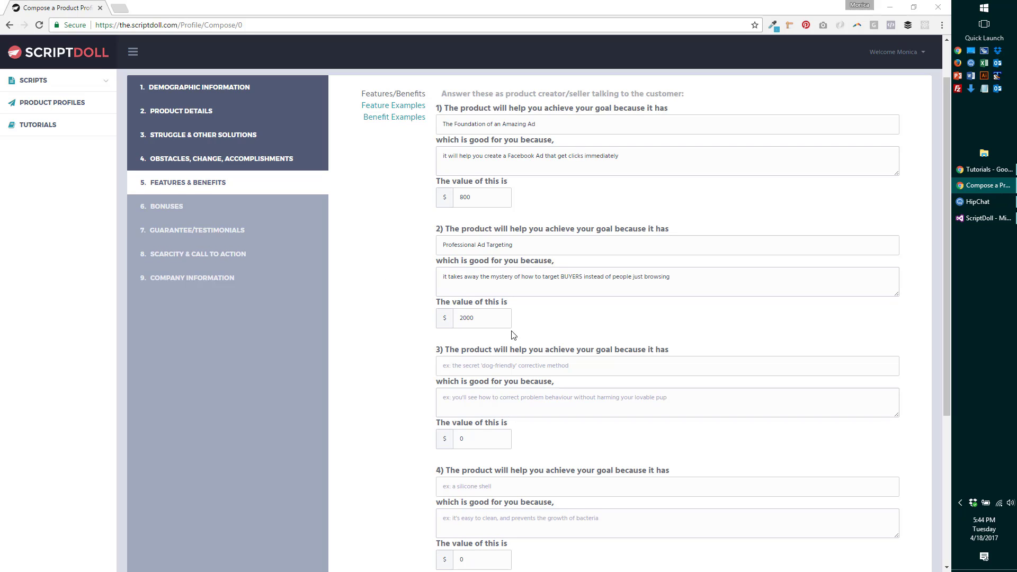
{"action": "left_click", "coordinate": [517, 364]}
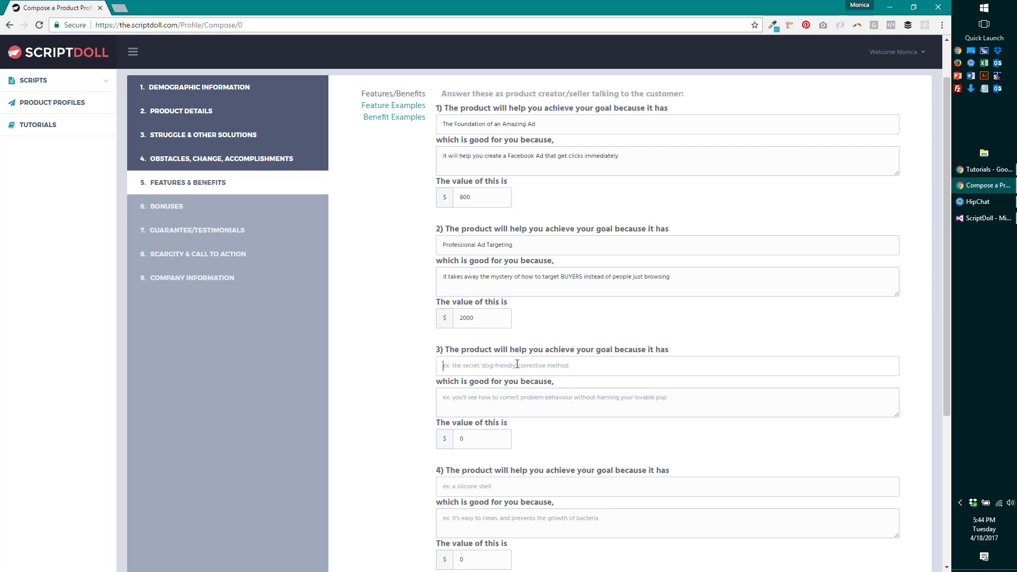
- Fill feature 3 'Facebook Pixels Explained' with its benefit about understanding and using the Facebook Tracking Pixel
{"action": "type", "text": "Facebook Pixels Explained"}
{"action": "left_click", "coordinate": [520, 395]}
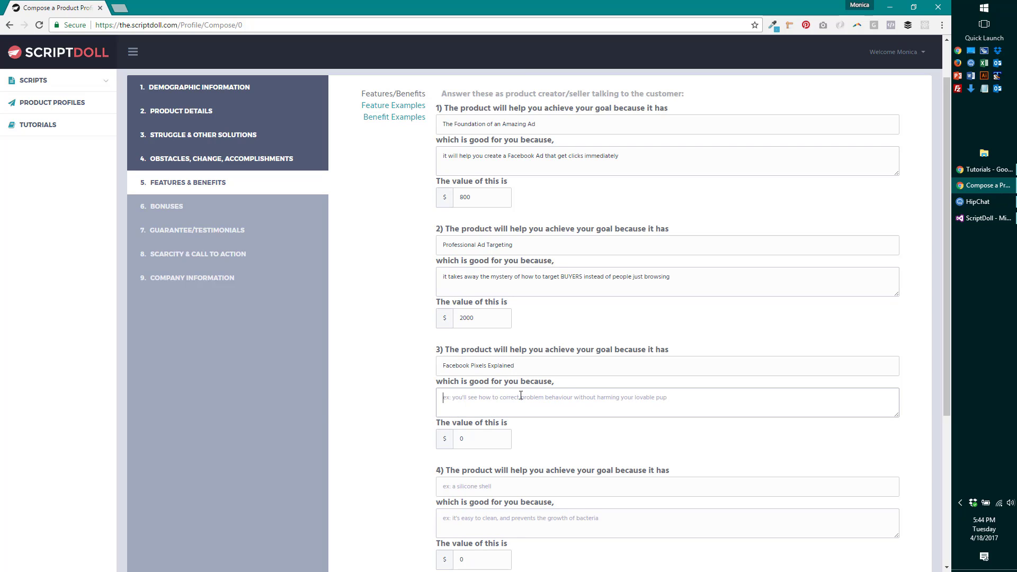
{"action": "type", "text": "you'"}
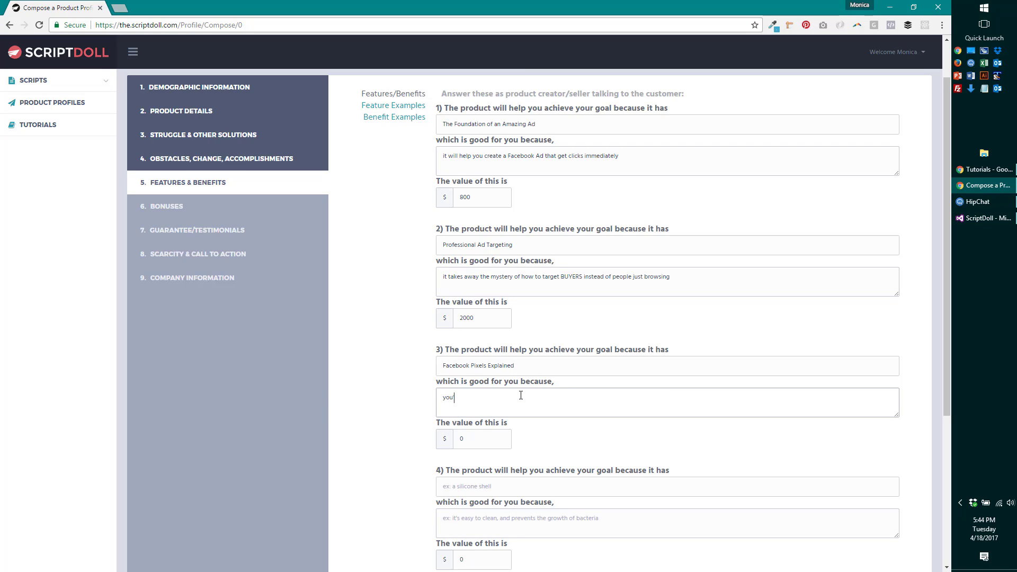
{"action": "type", "text": "ll finally understand how the Facebook Tracking Pixel works and how to "}
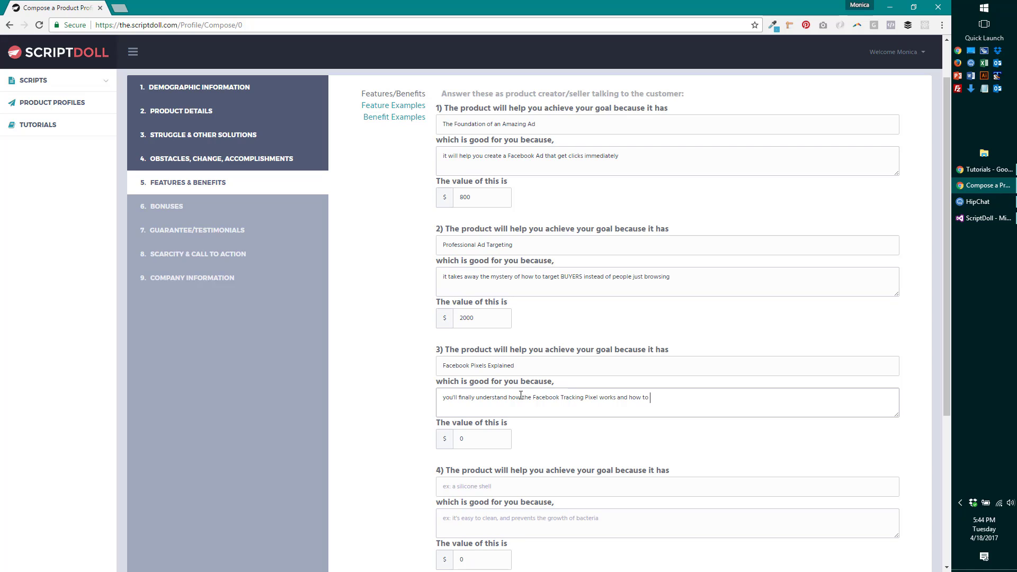
{"action": "type", "text": "use it to your advantage"}
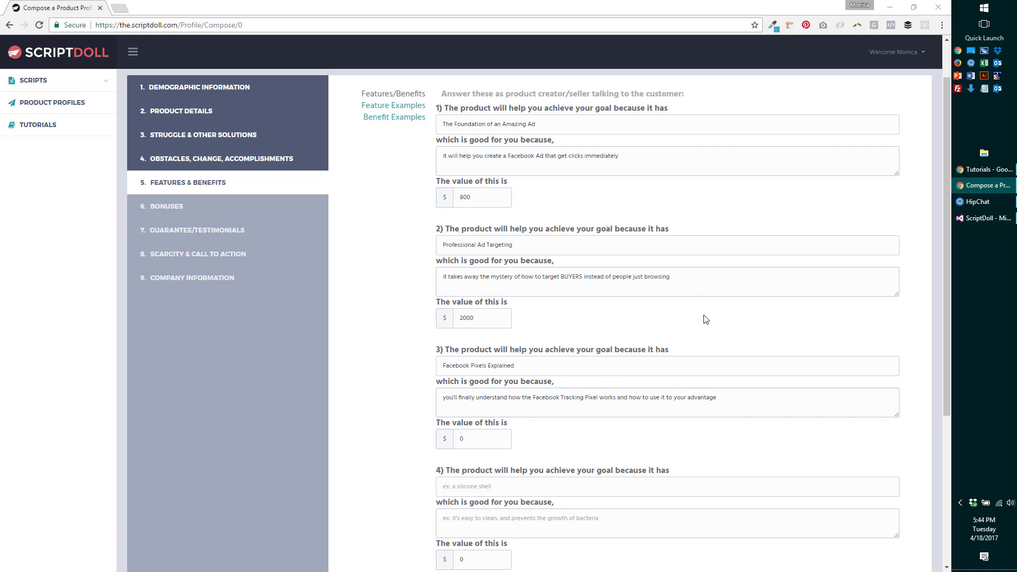
{"action": "left_click", "coordinate": [719, 408]}
- Name the fourth feature 'Retargeting'
{"action": "scroll", "coordinate": [567, 451], "scroll_direction": "down", "scroll_amount": 1}
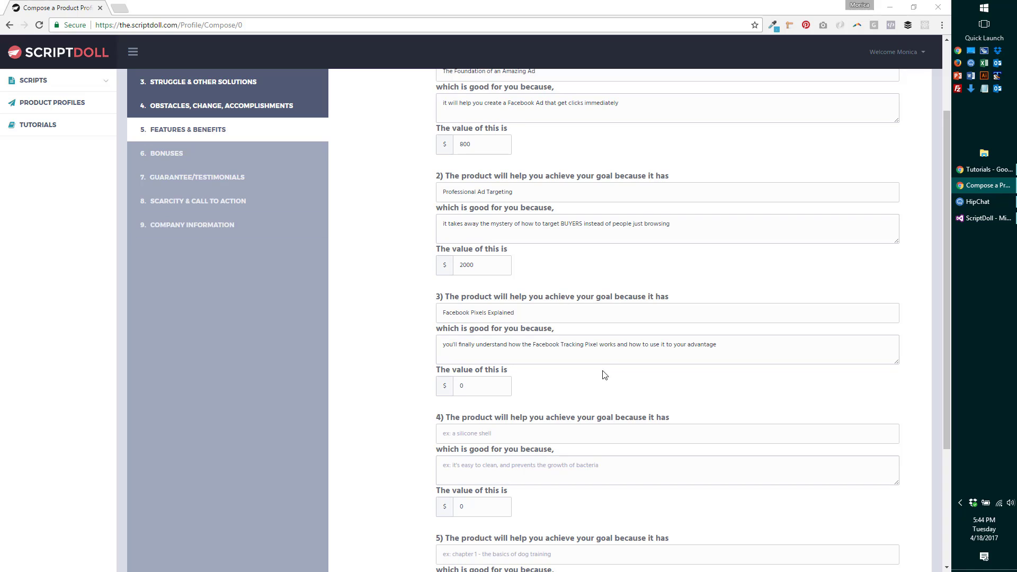
{"action": "left_click", "coordinate": [530, 434]}
{"action": "type", "text": "Retargeting Campaigns Demystified"}
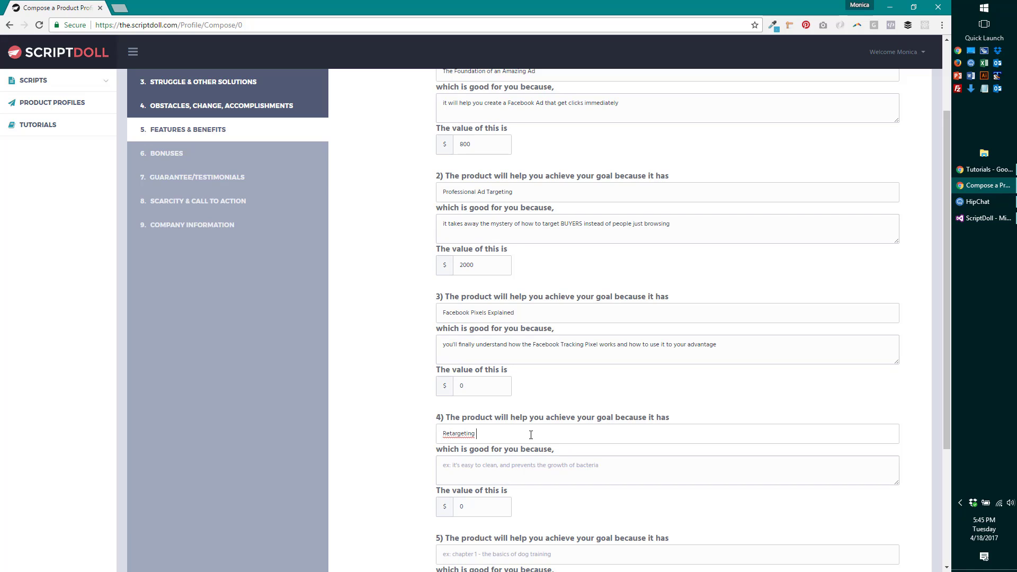
- Title the fourth feature 'Retargeting Campaigns Demystified' with a benefit about snagging on-the-fence customers
{"action": "type", "text": "Campaigns"}
{"action": "type", "text": "Demystified"}
{"action": "left_click", "coordinate": [527, 483]}
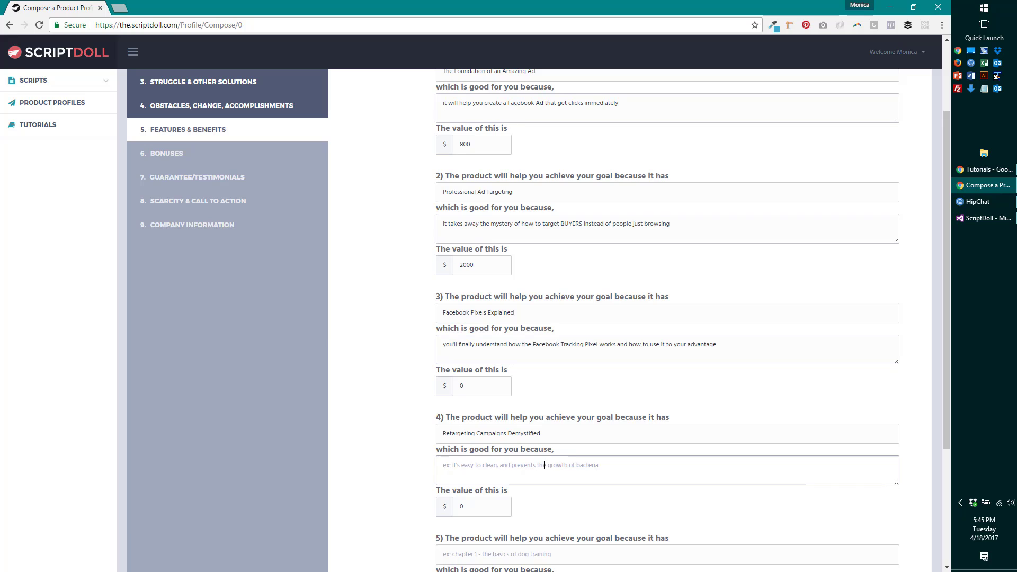
{"action": "type", "text": "you will learn y"}
{"action": "key", "text": "BackSpace"}
{"action": "type", "text": "how to quickly set up a Facebook retargeting campaign"}
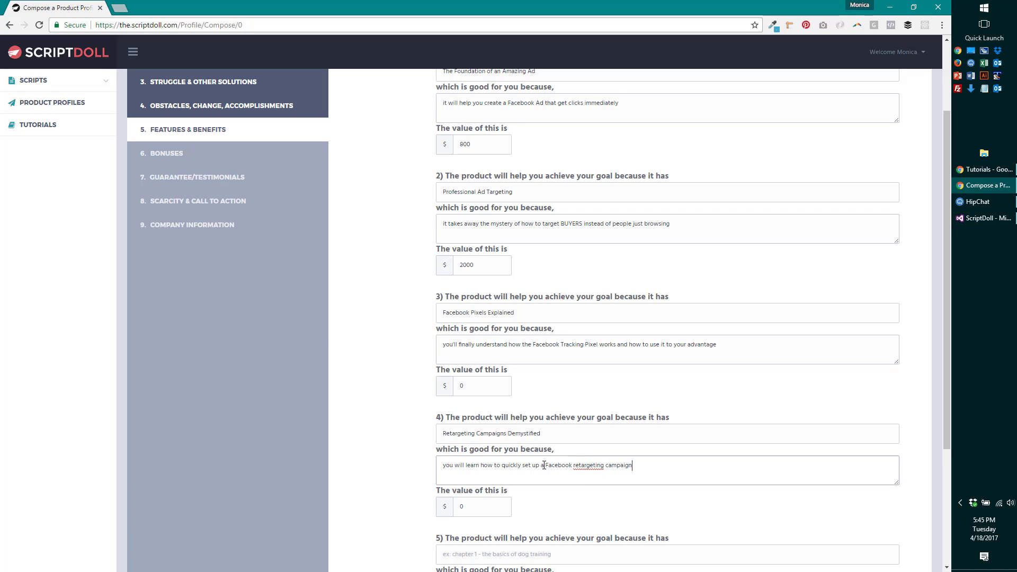
{"action": "type", "text": " that will snag those customers that are \"on the fence\"."}
{"action": "key", "text": "Tab"}
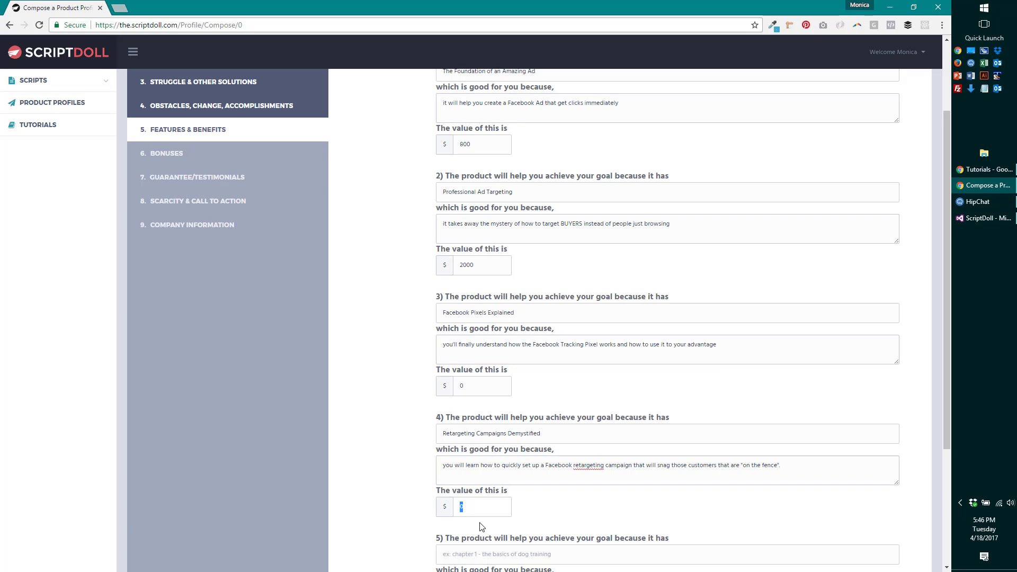
- Value the fourth feature at 2500 and the third feature at 1000
{"action": "type", "text": "2500"}
{"action": "left_click_drag", "start_coordinate": [478, 385], "coordinate": [458, 386]}
{"action": "type", "text": "1000"}
{"action": "scroll", "coordinate": [579, 382], "scroll_direction": "down", "scroll_amount": 3}
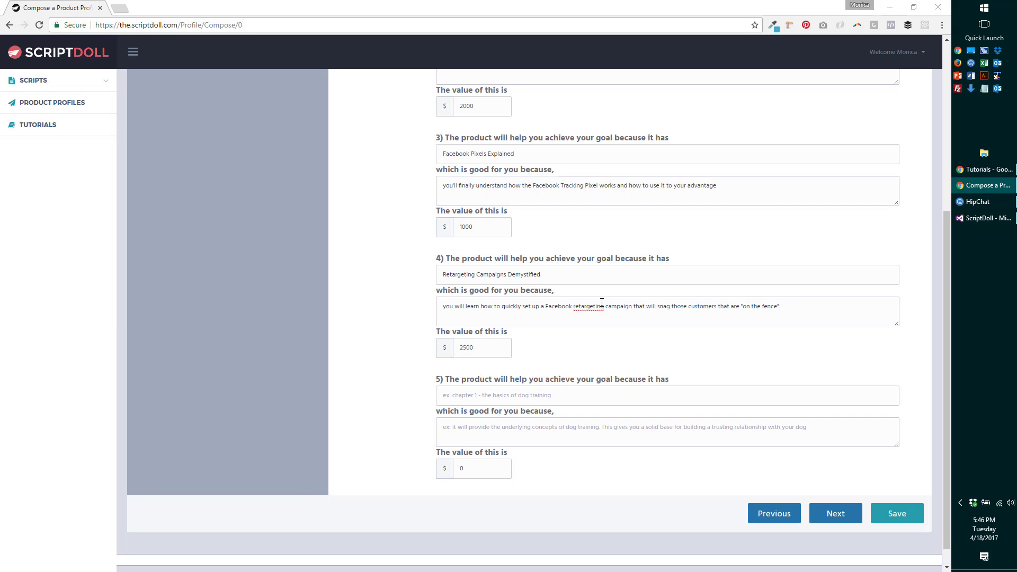
- Start the fifth feature's name with '7'
{"action": "left_click", "coordinate": [504, 400]}
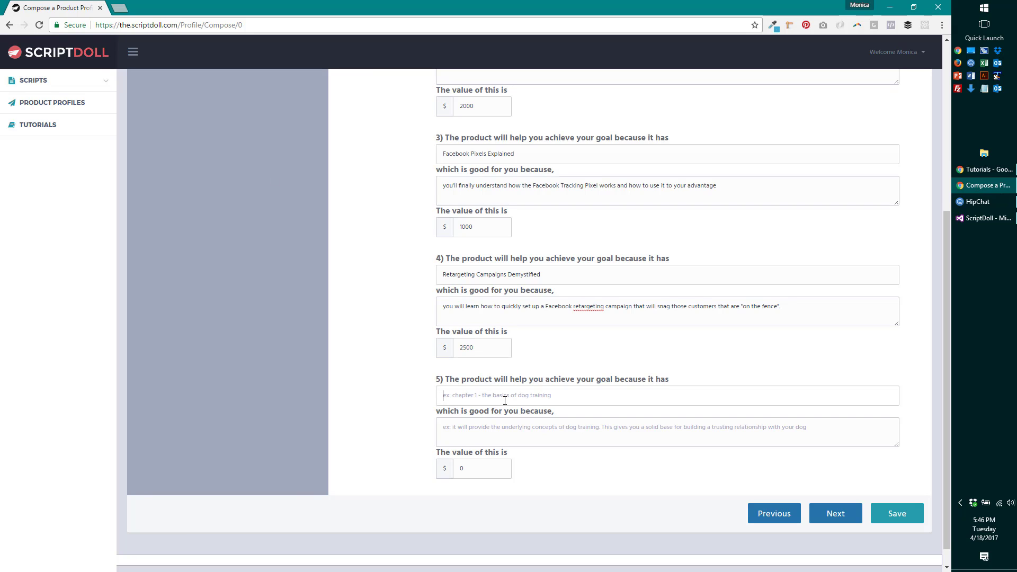
{"action": "type", "text": "7"}
{"action": "scroll", "coordinate": [758, 228], "scroll_direction": "up", "scroll_amount": 2}
{"action": "scroll", "coordinate": [542, 134], "scroll_direction": "up", "scroll_amount": 3}
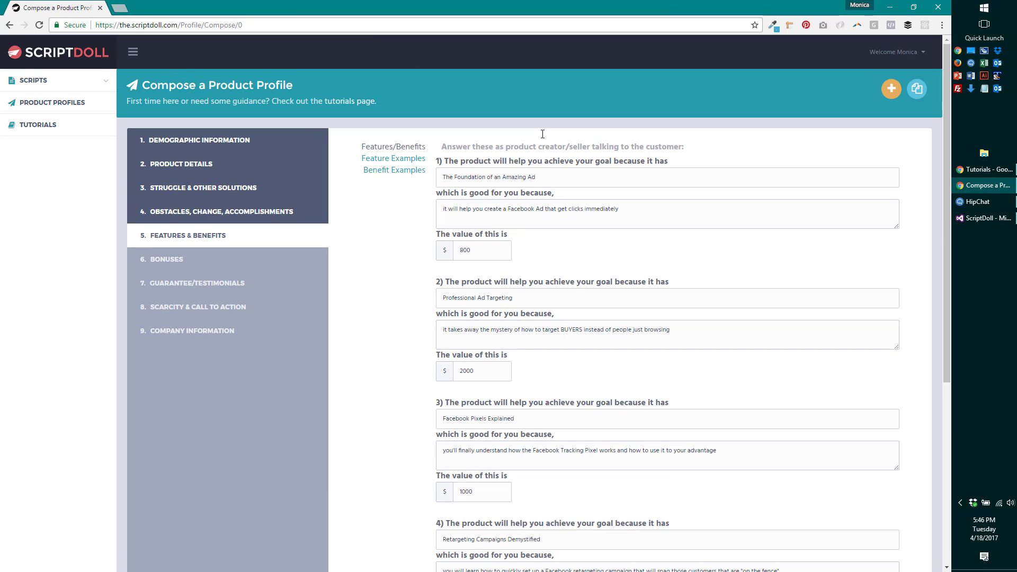
{"action": "scroll", "coordinate": [634, 212], "scroll_direction": "down", "scroll_amount": 5}
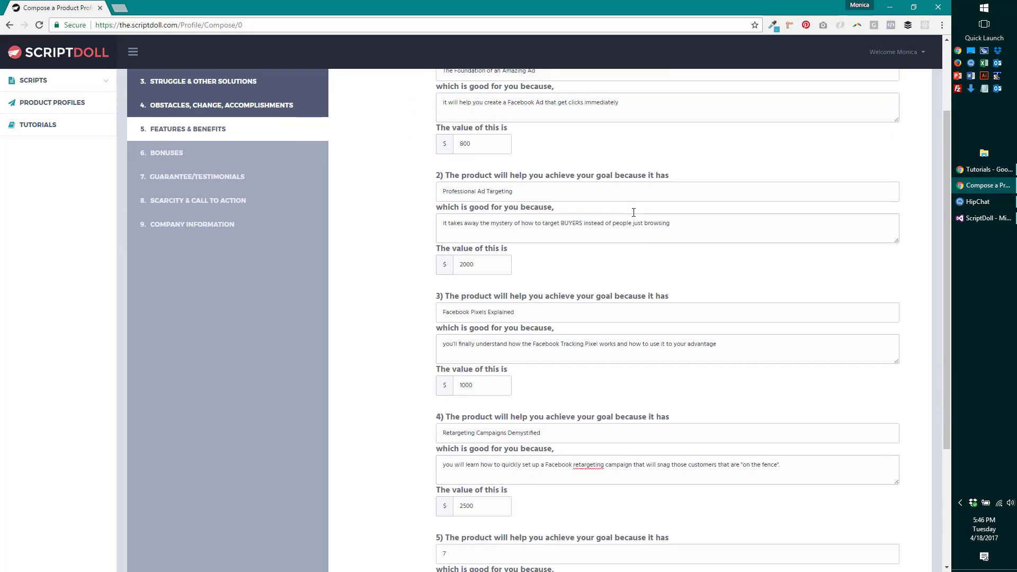
- Name the fifth feature '7 Point Perfect Ad Checklist' with its Facebook Ad results benefit
{"action": "left_click", "coordinate": [485, 376]}
{"action": "type", "text": "7 oP"}
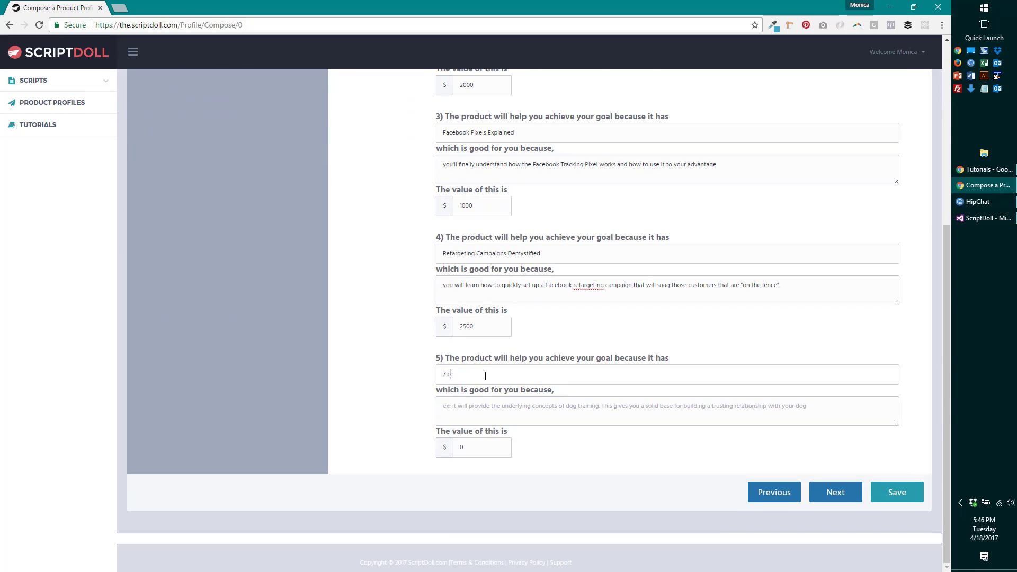
{"action": "key", "text": "BackSpace"}
{"action": "key", "text": "BackSpace"}
{"action": "type", "text": "Point Perfect Ad Checklist"}
{"action": "left_click", "coordinate": [492, 404]}
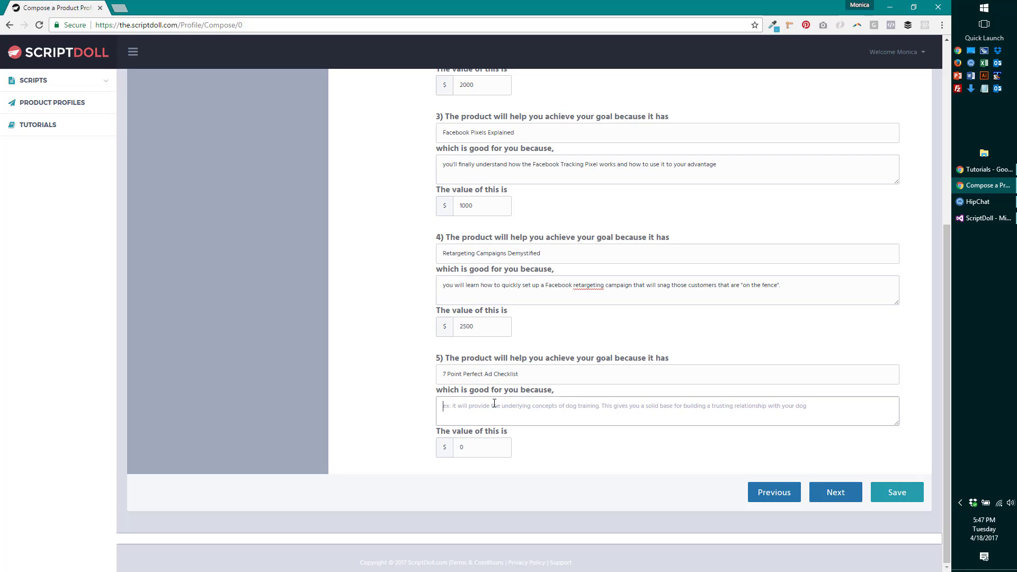
{"action": "type", "text": "you will "}
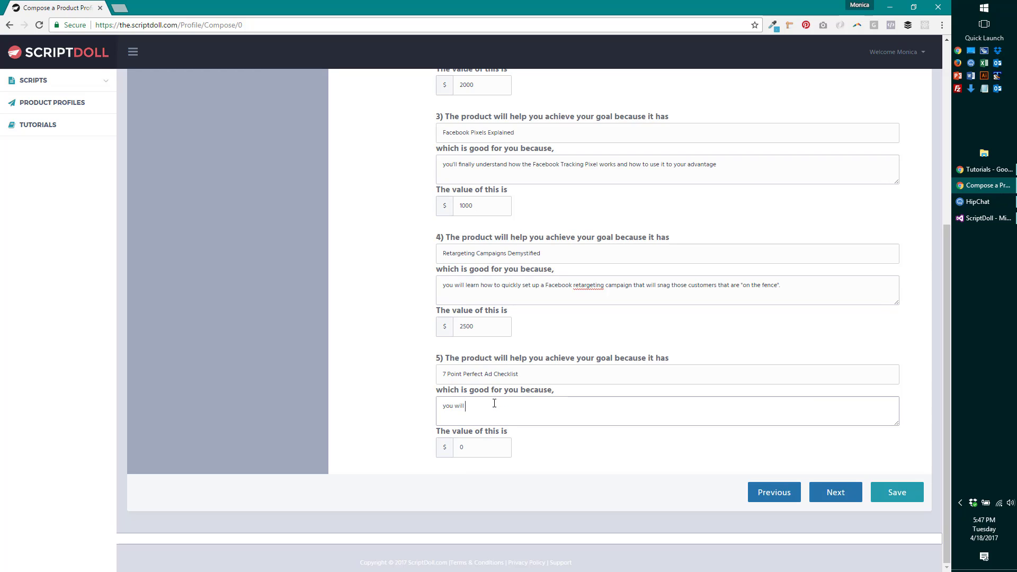
{"action": "type", "text": "never have to wonder what your Facebook Ad needs to have in ord"}
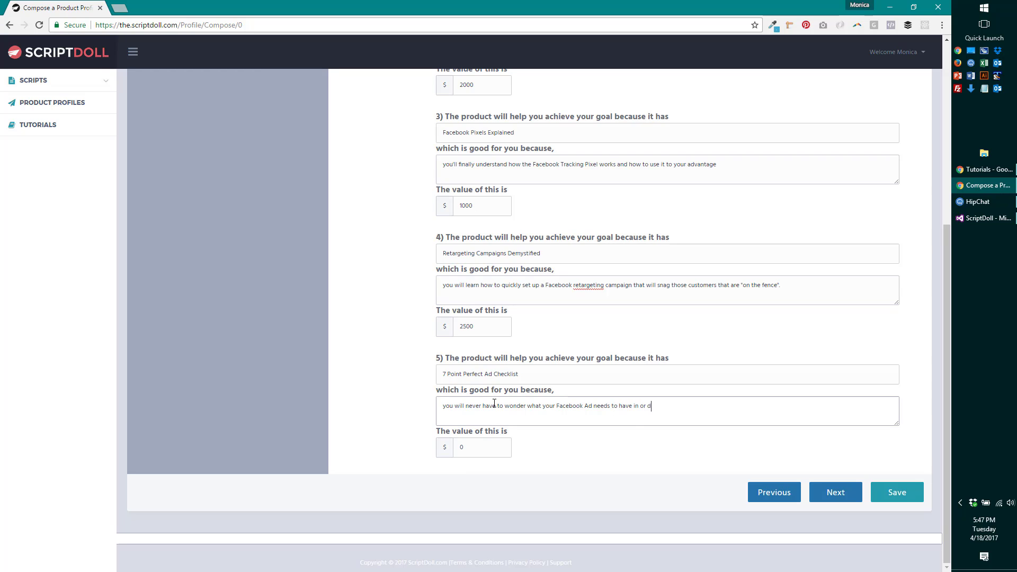
{"action": "type", "text": "er to achieve the results you want"}
- Value the fifth feature at 300 and try advancing to the next section
{"action": "left_click", "coordinate": [478, 447]}
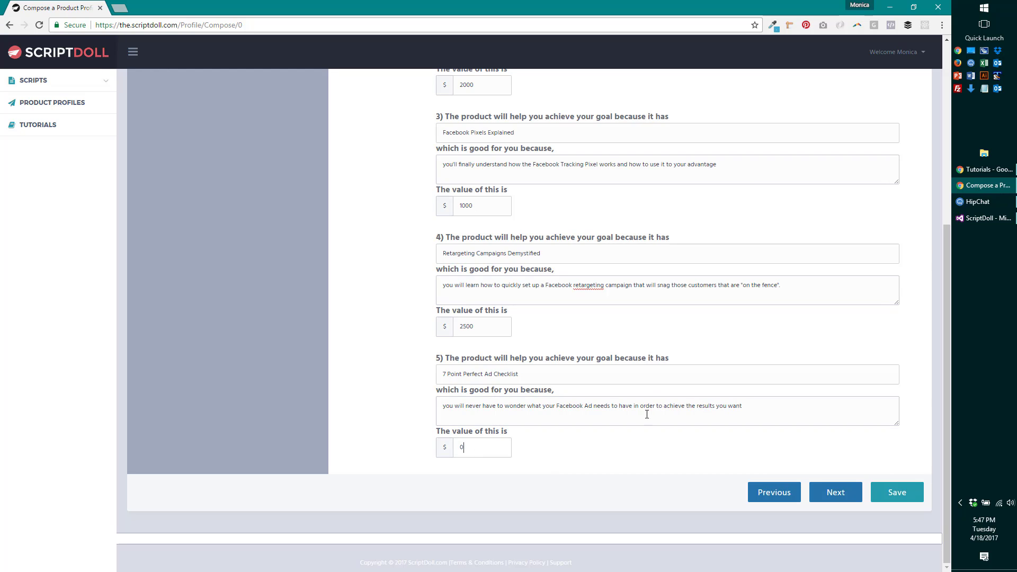
{"action": "key", "text": "BackSpace"}
{"action": "type", "text": "300"}
{"action": "left_click", "coordinate": [842, 492]}
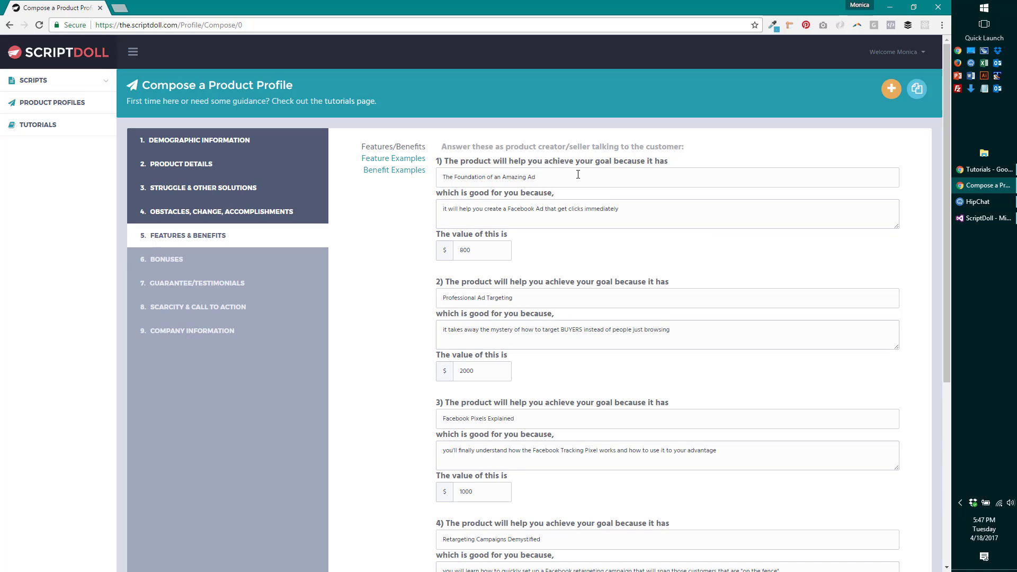
- Extend the first feature's benefit with 'because you'll understand exactly who you're talking to'
{"action": "left_click", "coordinate": [630, 208]}
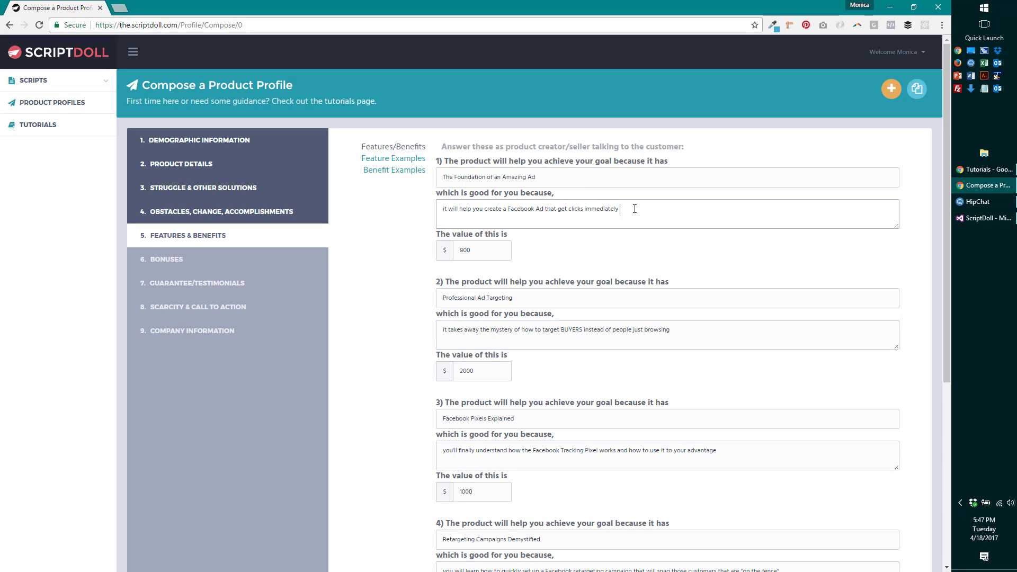
{"action": "type", "text": "because"}
{"action": "type", "text": "you'll understand exactly who you're talking to"}
- Rename the first feature to 'Sales Funnel Flow Psychology'
{"action": "left_click", "coordinate": [549, 176]}
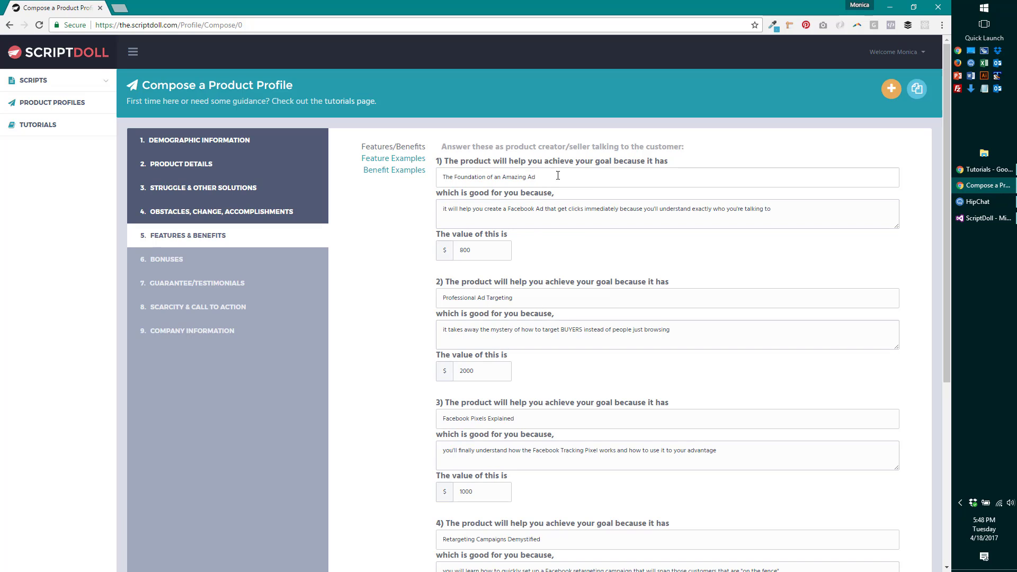
{"action": "triple_click", "coordinate": [557, 177]}
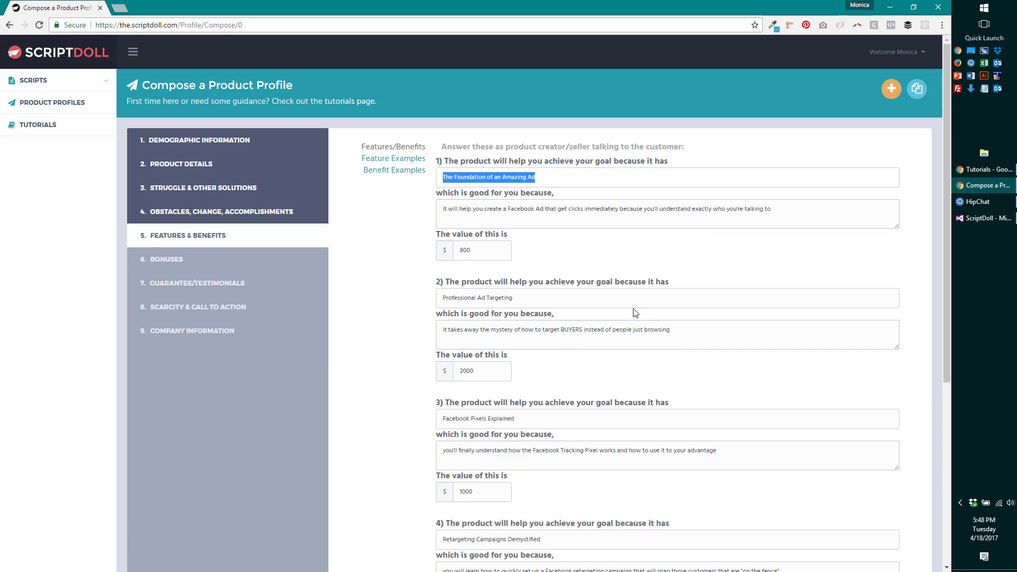
{"action": "type", "text": "S"}
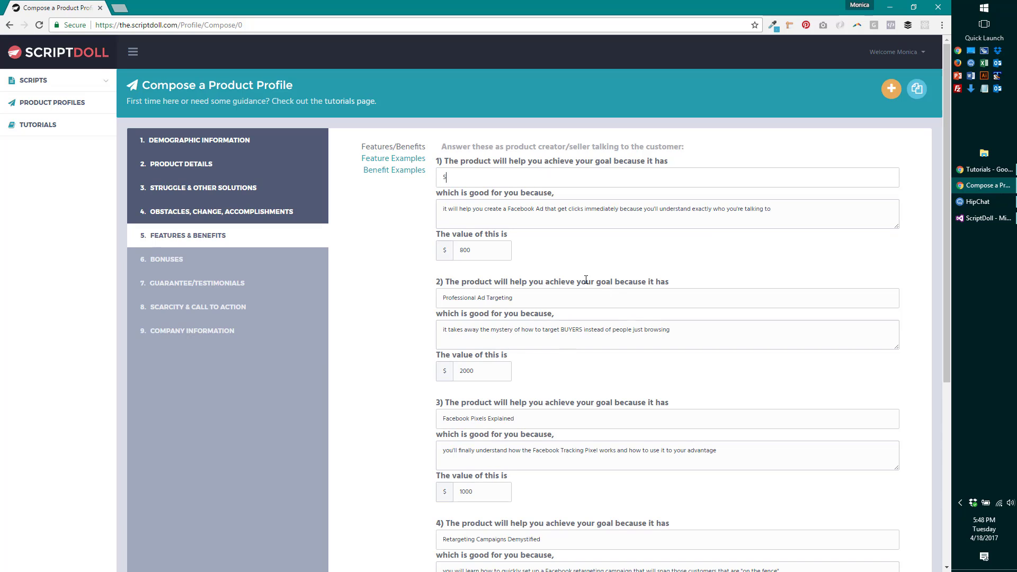
{"action": "type", "text": "ales Funnel Flow Psychology"}
{"action": "scroll", "coordinate": [541, 253], "scroll_direction": "down", "scroll_amount": 1}
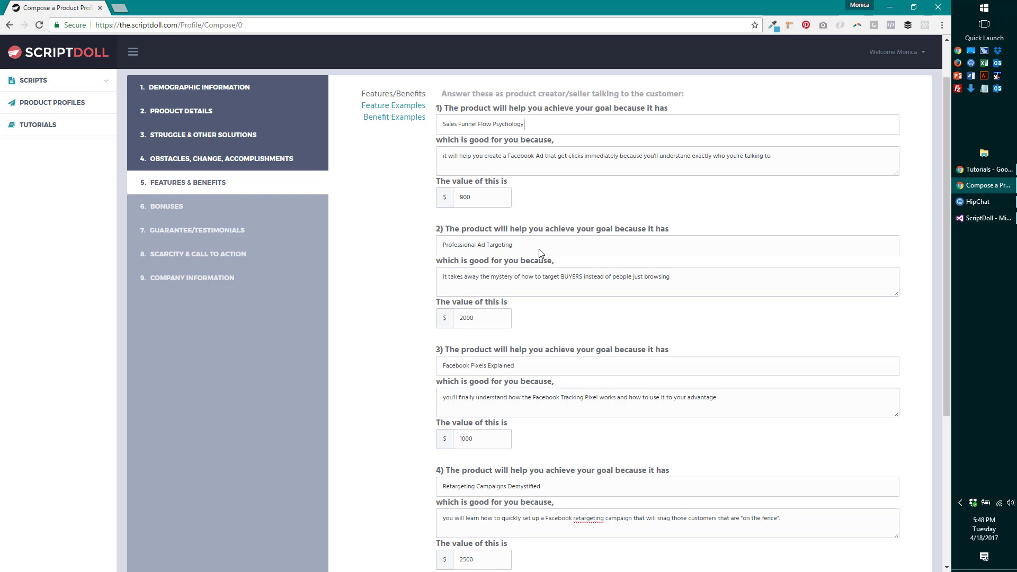
{"action": "scroll", "coordinate": [541, 254], "scroll_direction": "down", "scroll_amount": 1}
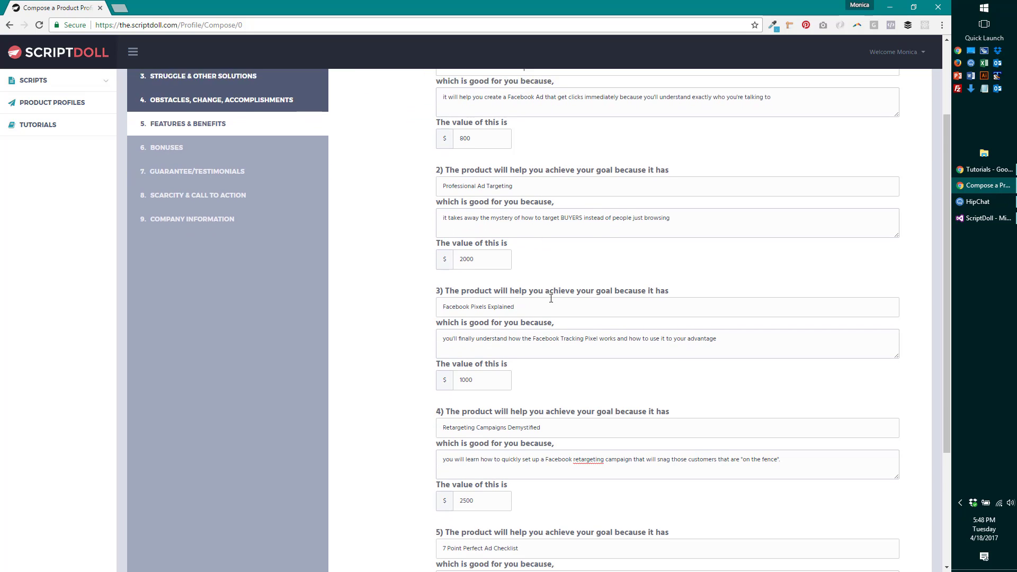
{"action": "scroll", "coordinate": [550, 298], "scroll_direction": "down", "scroll_amount": 1}
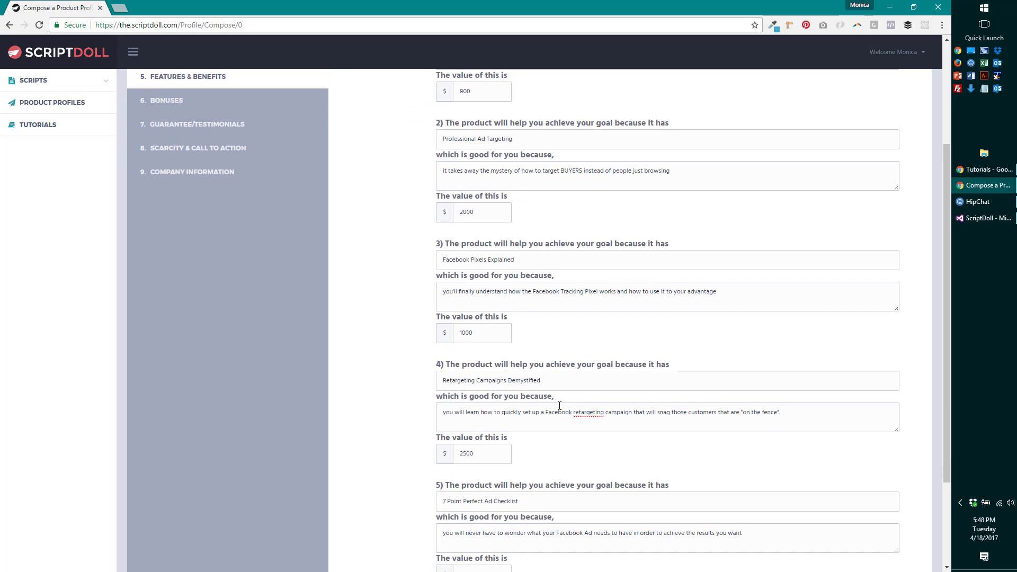
{"action": "scroll", "coordinate": [559, 406], "scroll_direction": "down", "scroll_amount": 2}
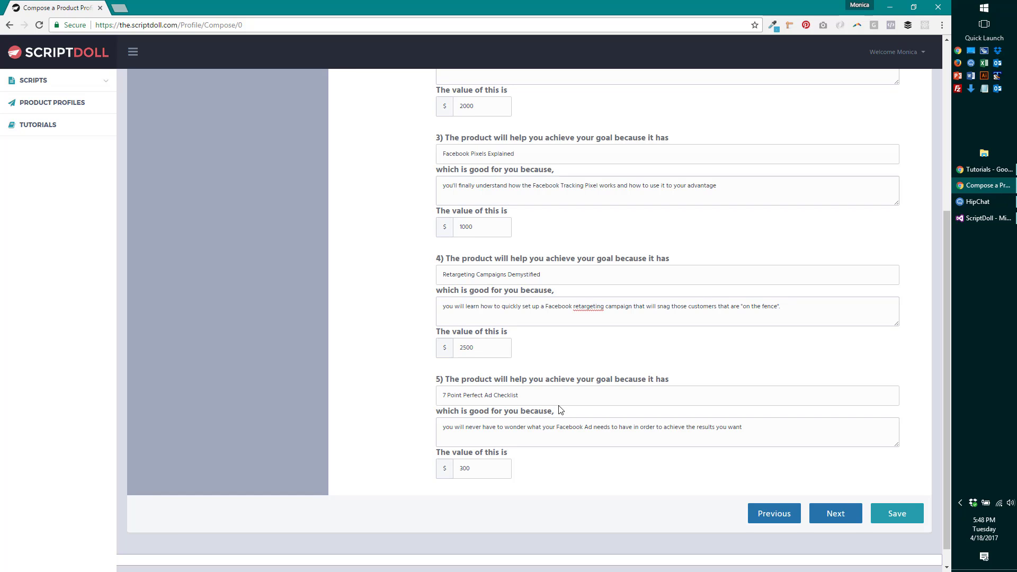
{"action": "scroll", "coordinate": [559, 405], "scroll_direction": "down", "scroll_amount": 1}
{"action": "scroll", "coordinate": [559, 406], "scroll_direction": "up", "scroll_amount": 5}
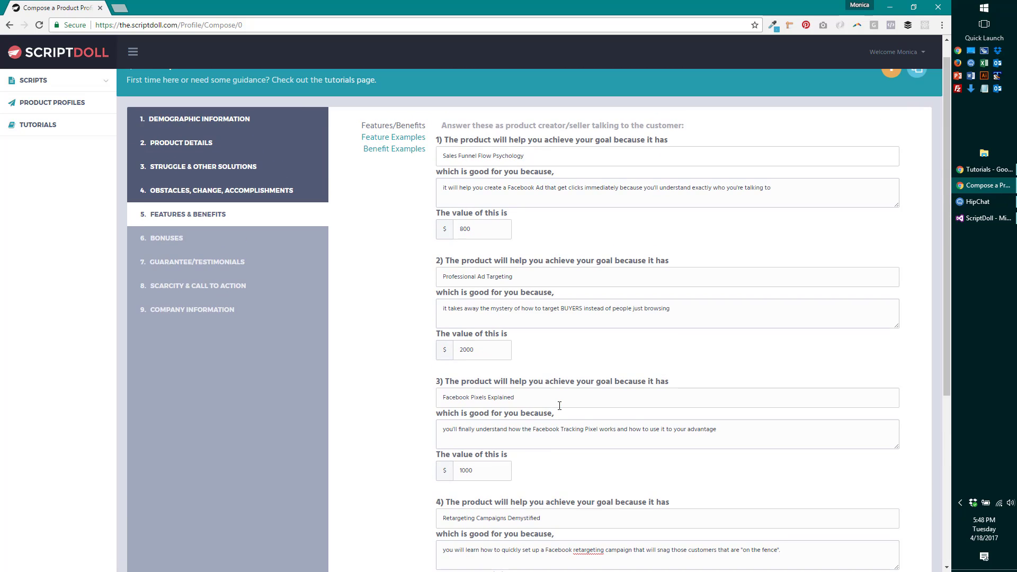
{"action": "scroll", "coordinate": [559, 405], "scroll_direction": "down", "scroll_amount": 5}
- Advance to the Bonuses step and review the bonus name and strengthen examples
{"action": "left_click", "coordinate": [843, 494]}
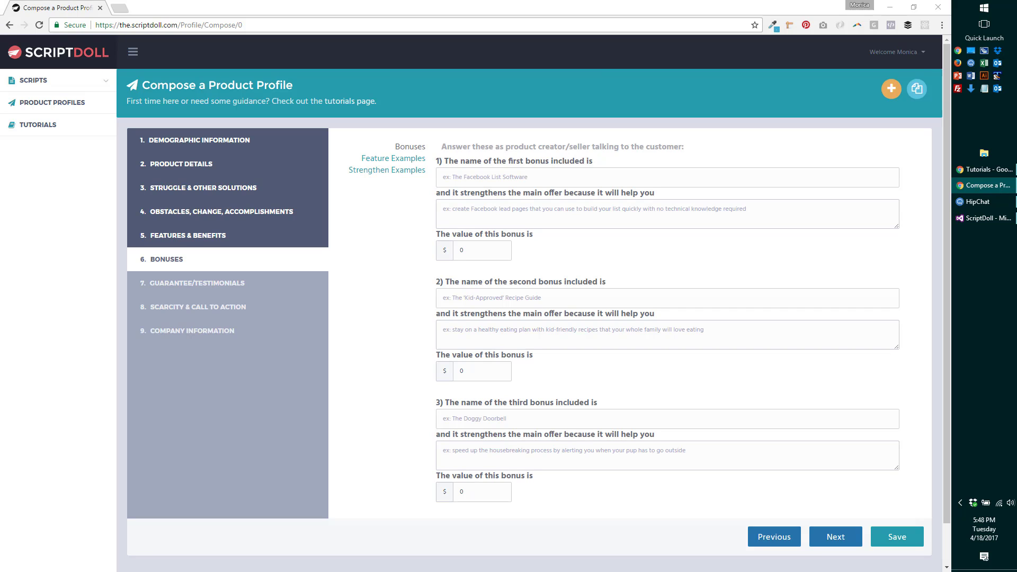
{"action": "left_click", "coordinate": [408, 160]}
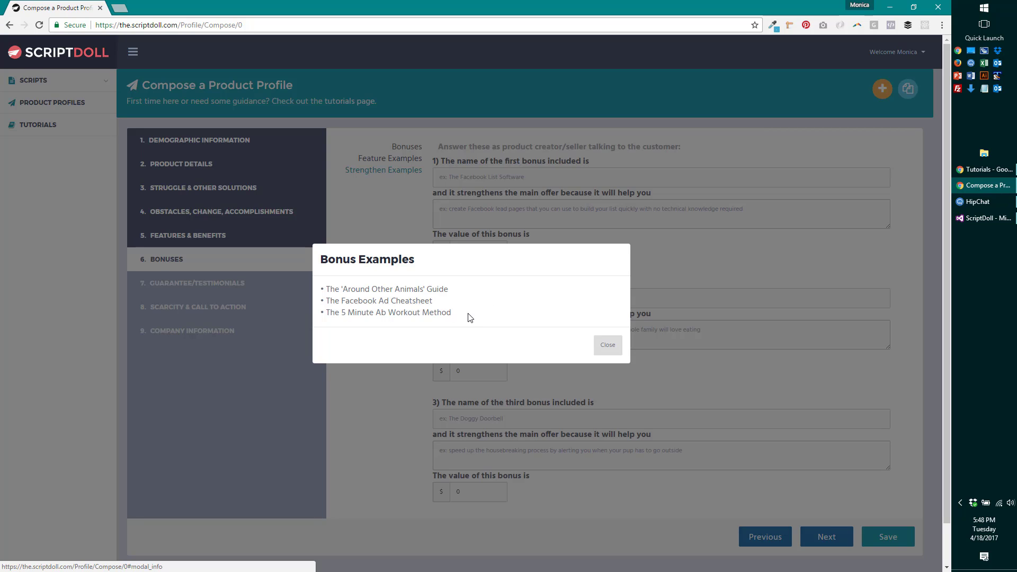
{"action": "left_click", "coordinate": [609, 349]}
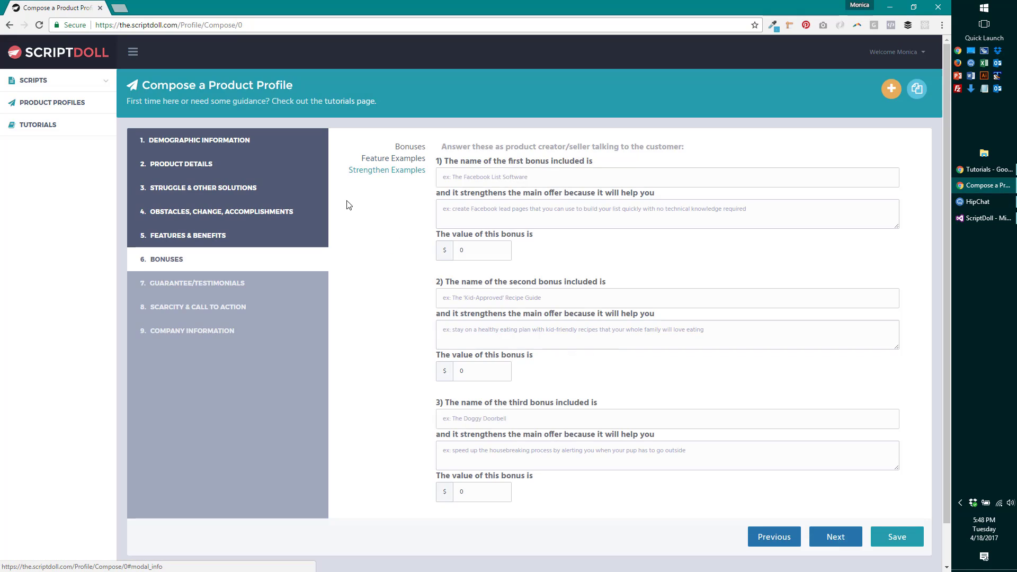
{"action": "left_click", "coordinate": [398, 170]}
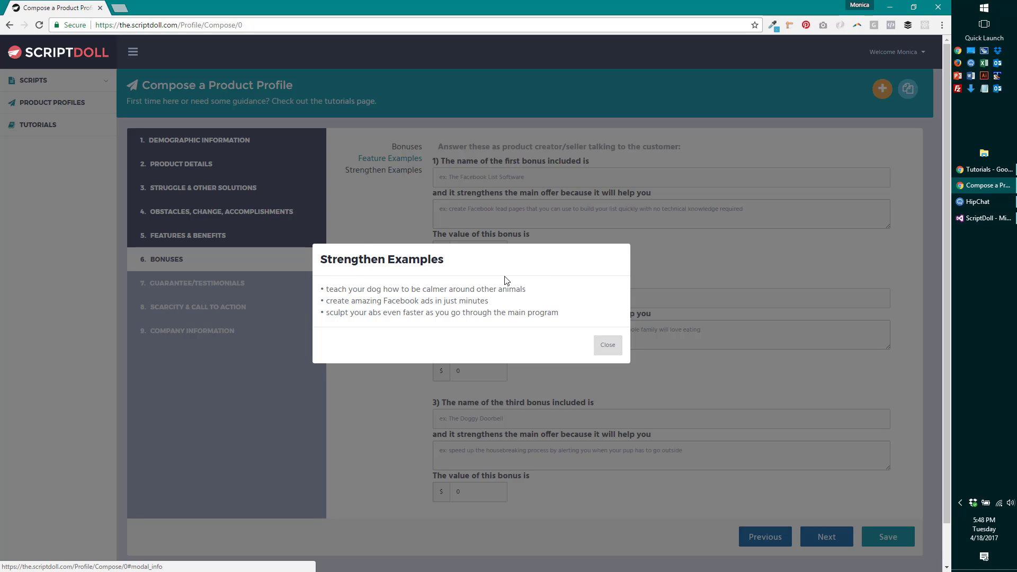
{"action": "left_click", "coordinate": [608, 347]}
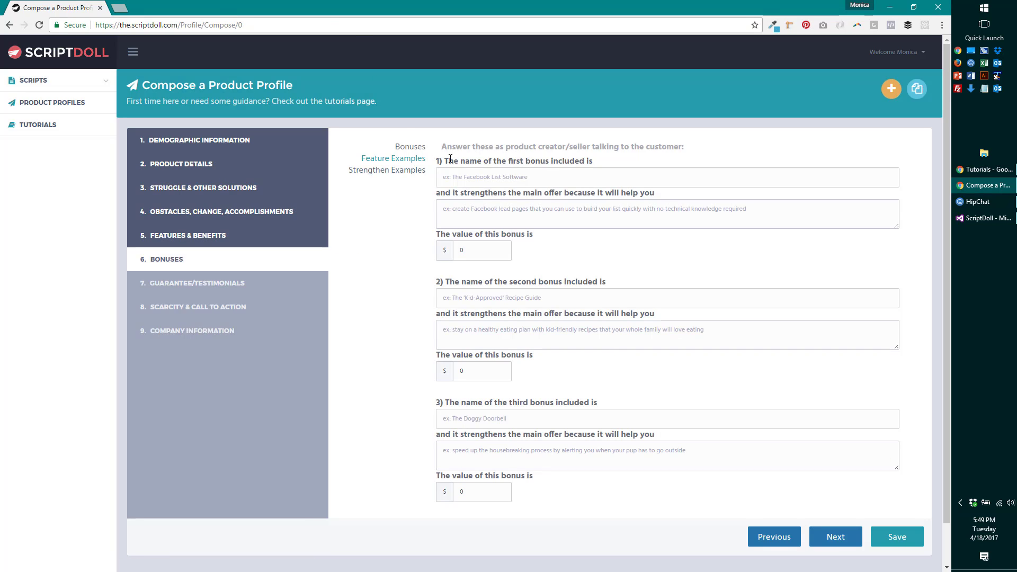
- Fill the first bonus 'Facebook Ad Expert Interviews' with its learn-from-experts benefit, valued at 700
{"action": "left_click", "coordinate": [535, 173]}
{"action": "type", "text": "Facebook Ad"}
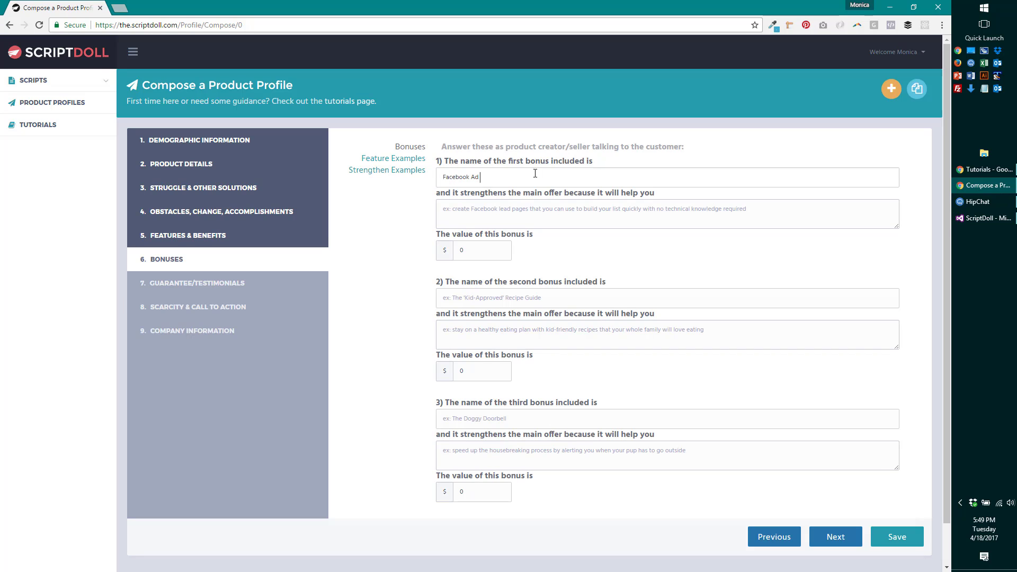
{"action": "type", "text": " Expert Interviews"}
{"action": "left_click", "coordinate": [528, 212]}
{"action": "type", "text": "quickly lea"}
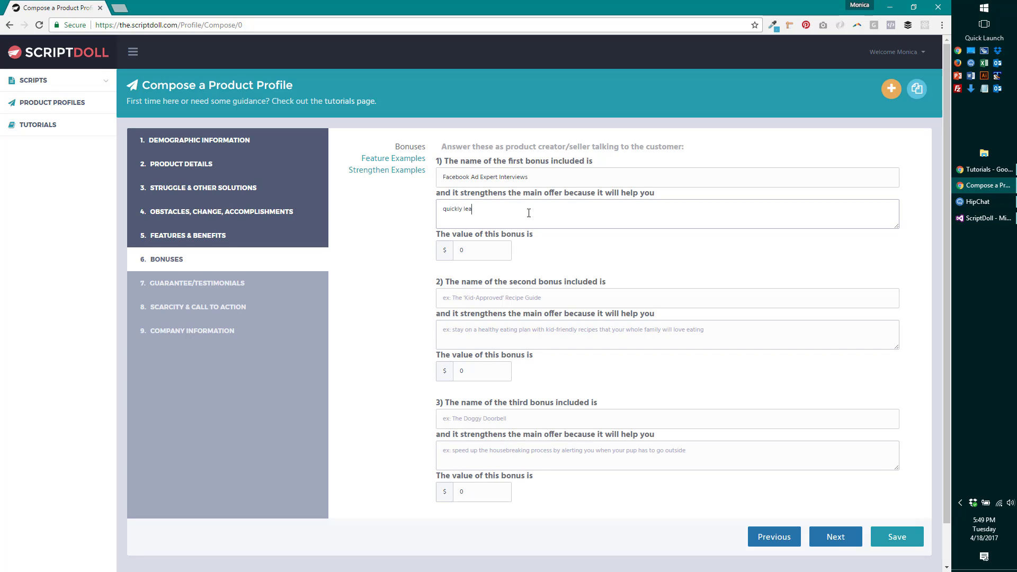
{"action": "type", "text": "rn forom experts that hvae "}
{"action": "type", "text": "\""}
{"action": "key", "text": "BackSpace"}
{"action": "key", "text": "BackSpace"}
{"action": "key", "text": "BackSpace"}
{"action": "key", "text": "BackSpace"}
{"action": "key", "text": "BackSpace"}
{"action": "type", "text": "ave \"been there done that\" and gotten results"}
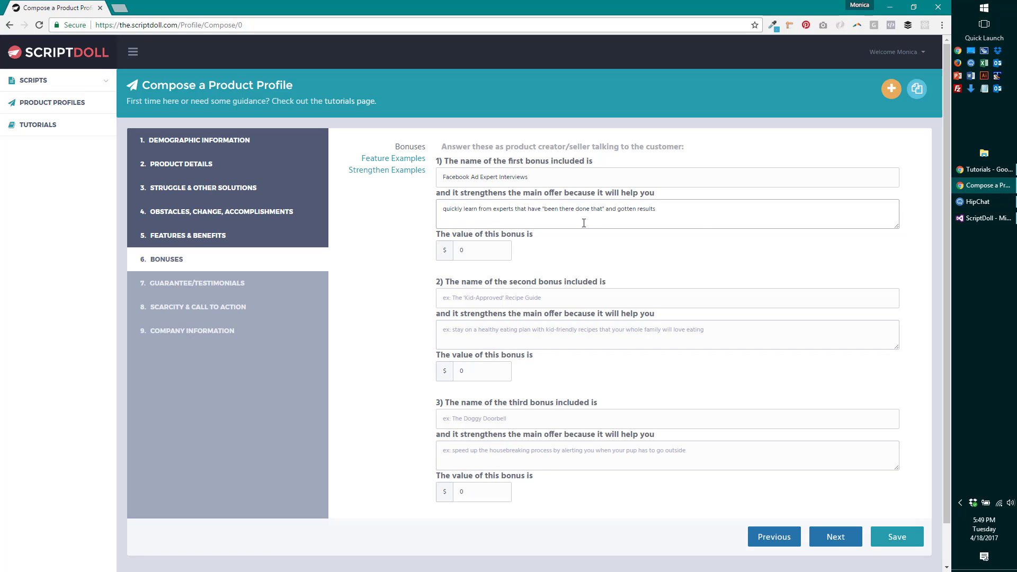
{"action": "type", "text": ","}
{"action": "key", "text": "Tab"}
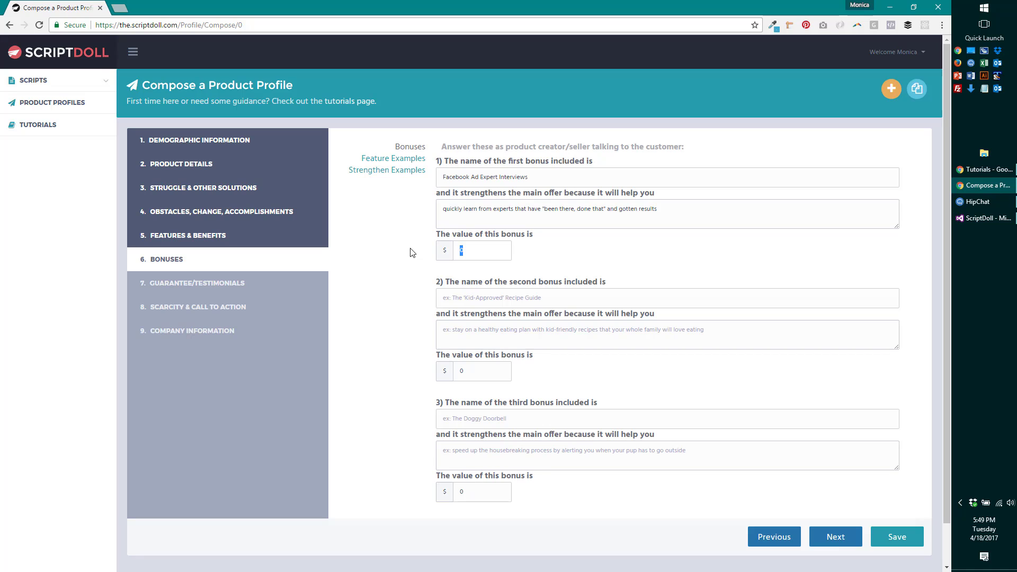
{"action": "type", "text": "700"}
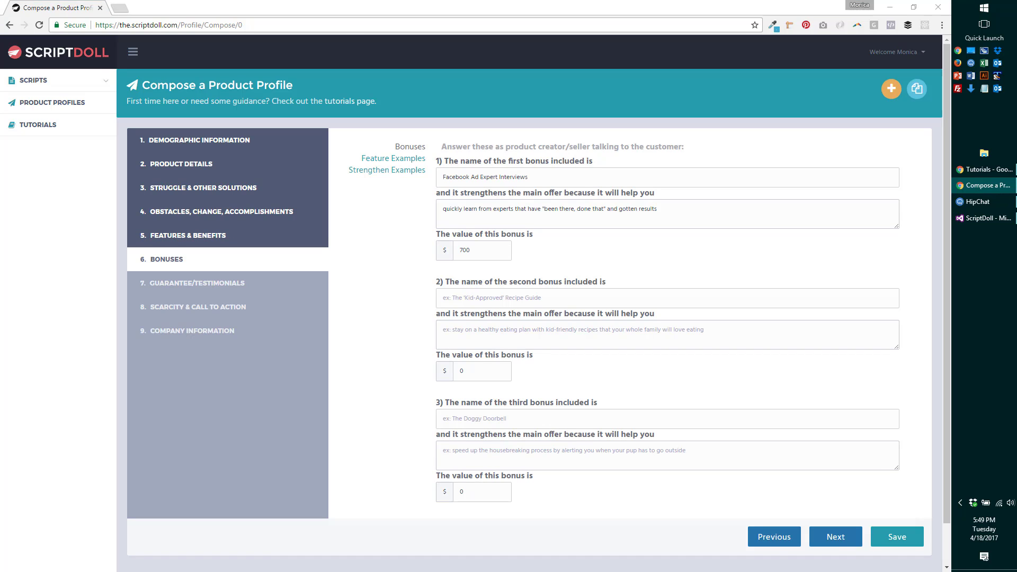
{"action": "left_click", "coordinate": [504, 298]}
{"action": "left_click", "coordinate": [496, 303]}
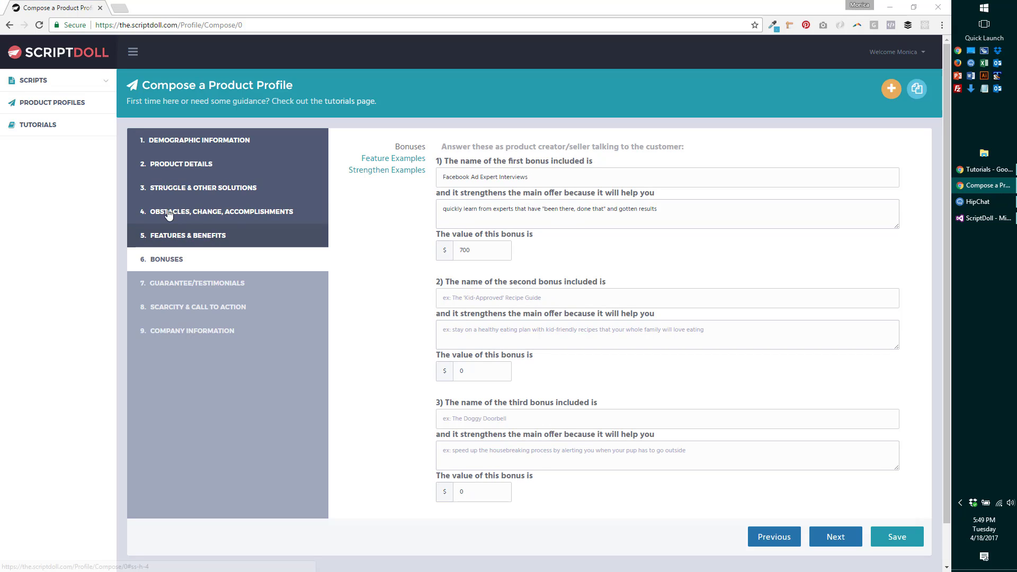
{"action": "left_click", "coordinate": [517, 295]}
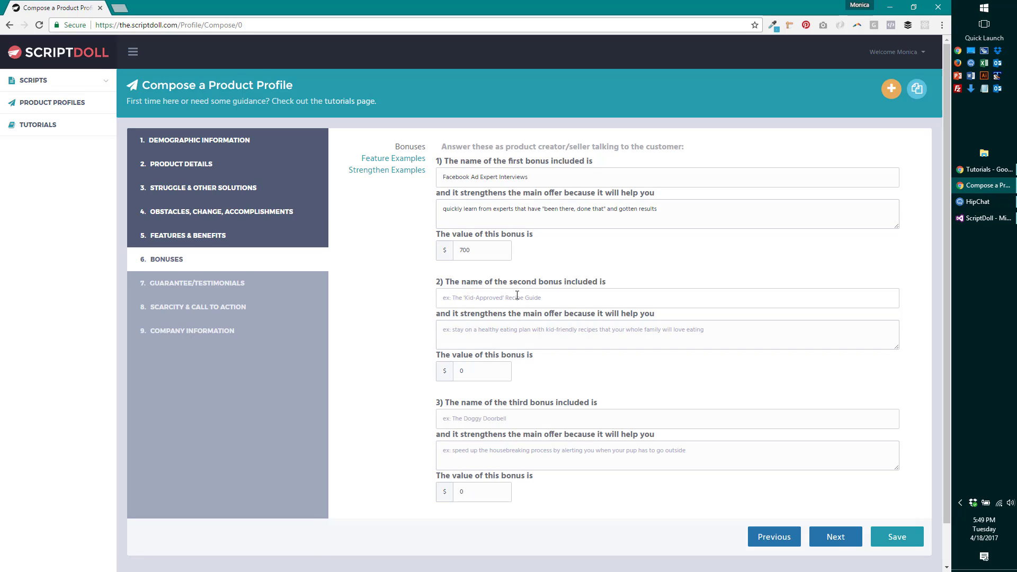
- Name the second bonus 'Facebook Ad Sized Guide' about exact Facebook Ad and business page image sizes
{"action": "type", "text": "Facebook Ad Sized Guide"}
{"action": "left_click", "coordinate": [554, 331]}
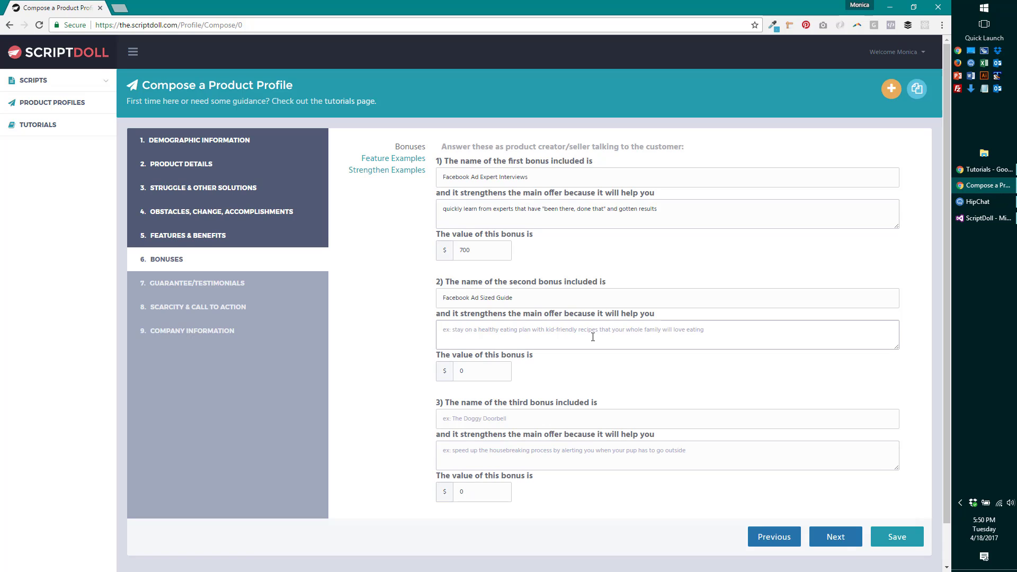
{"action": "type", "text": "quickl"}
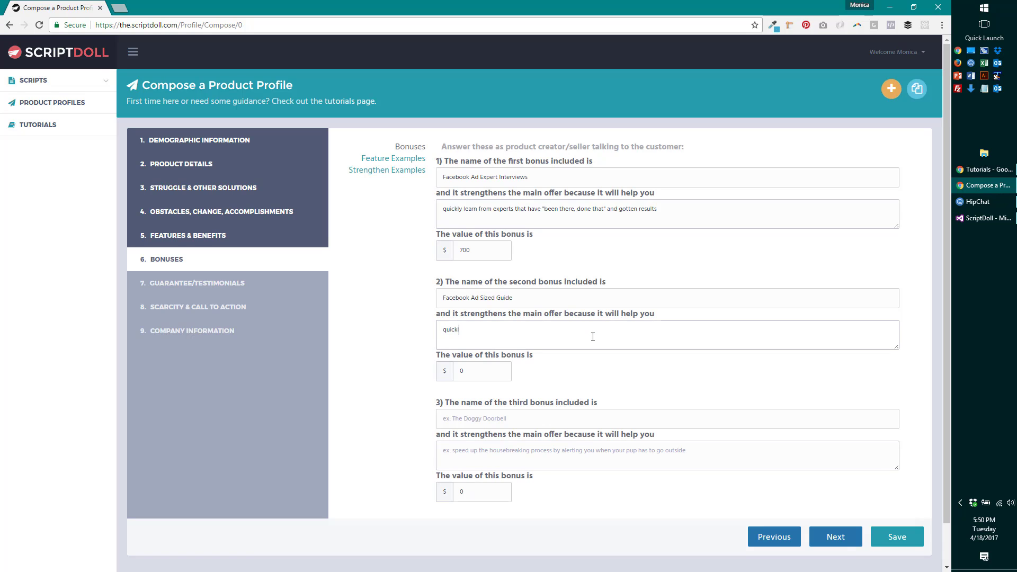
{"action": "key", "text": "ctrl+a"}
{"action": "key", "text": "BackSpace"}
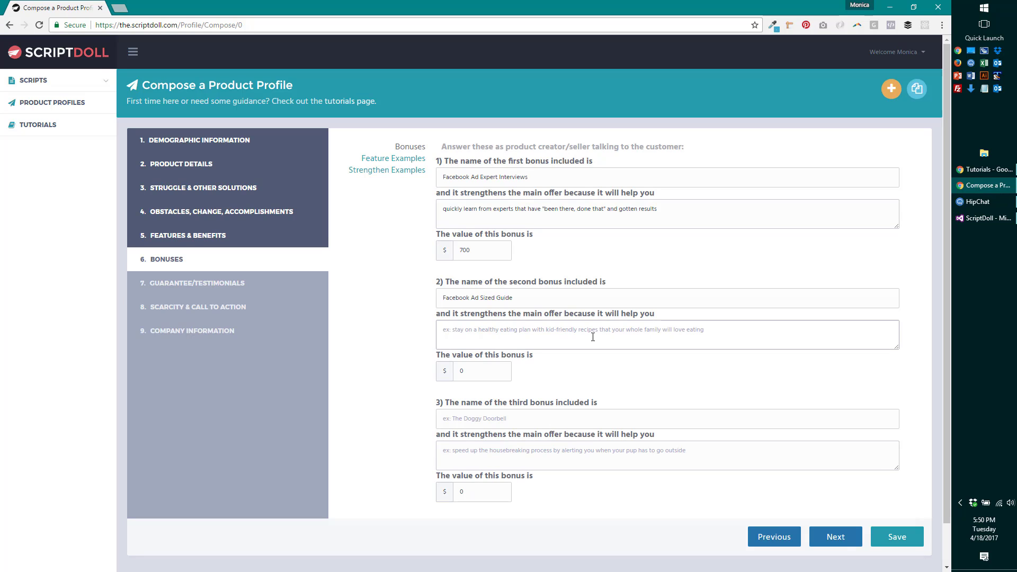
{"action": "type", "text": "know"}
{"action": "type", "text": "ctl"}
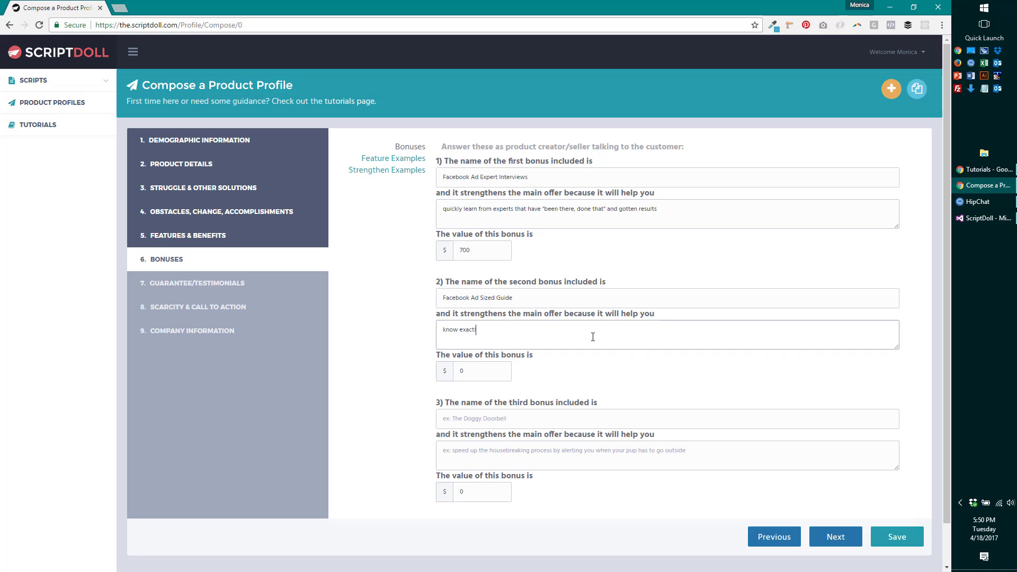
{"action": "type", "text": "y what isze images you need to have the perfect Facebook ad and"}
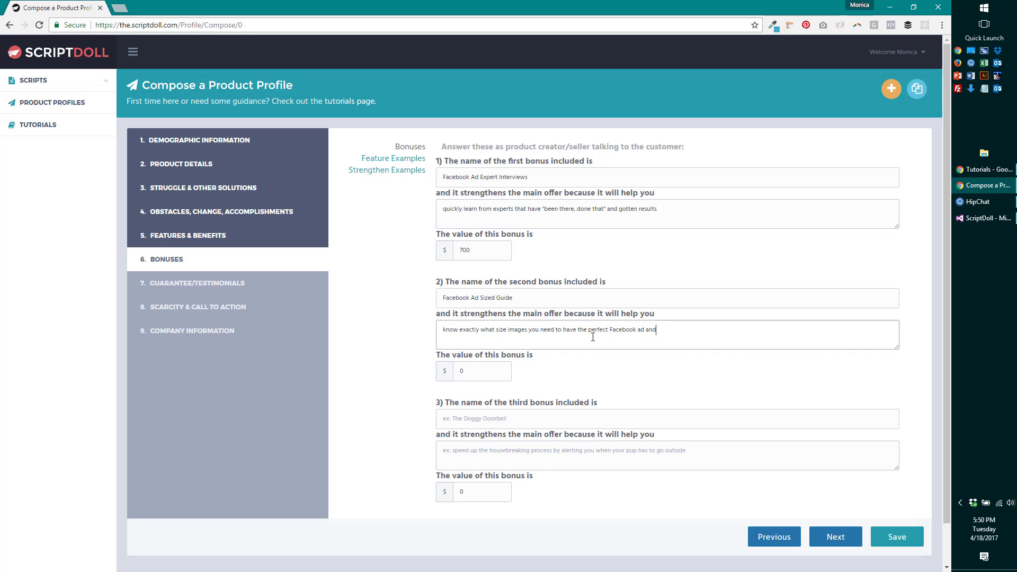
{"action": "key", "text": "BackSpace"}
{"action": "key", "text": "BackSpace"}
{"action": "key", "text": "BackSpace"}
{"action": "key", "text": "BackSpace"}
{"action": "key", "text": "BackSpace"}
{"action": "key", "text": "BackSpace"}
{"action": "type", "text": "Ad an d business page"}
- Set the second bonus value to 200
{"action": "left_click", "coordinate": [466, 375]}
{"action": "key", "text": "BackSpace"}
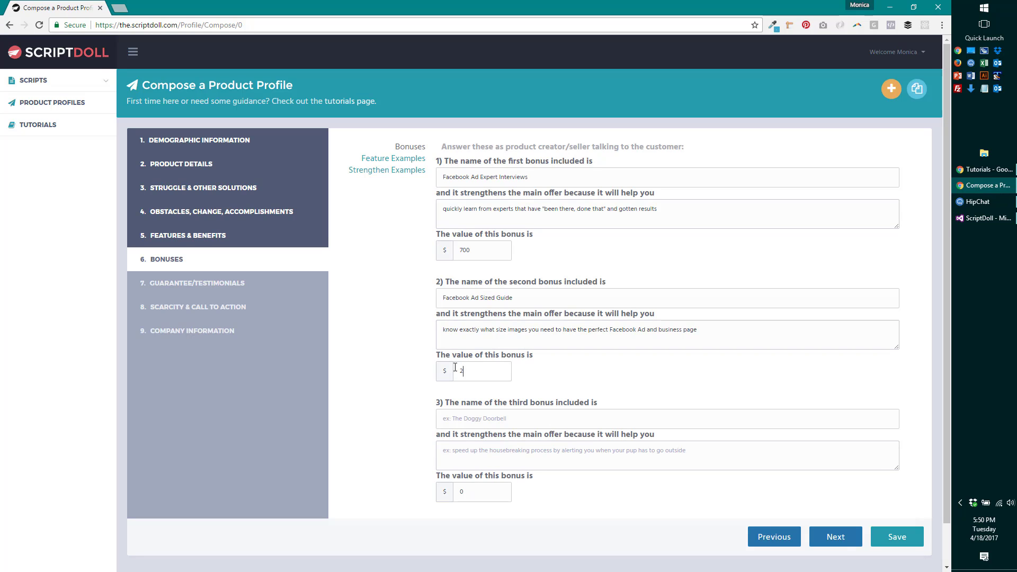
{"action": "type", "text": "200"}
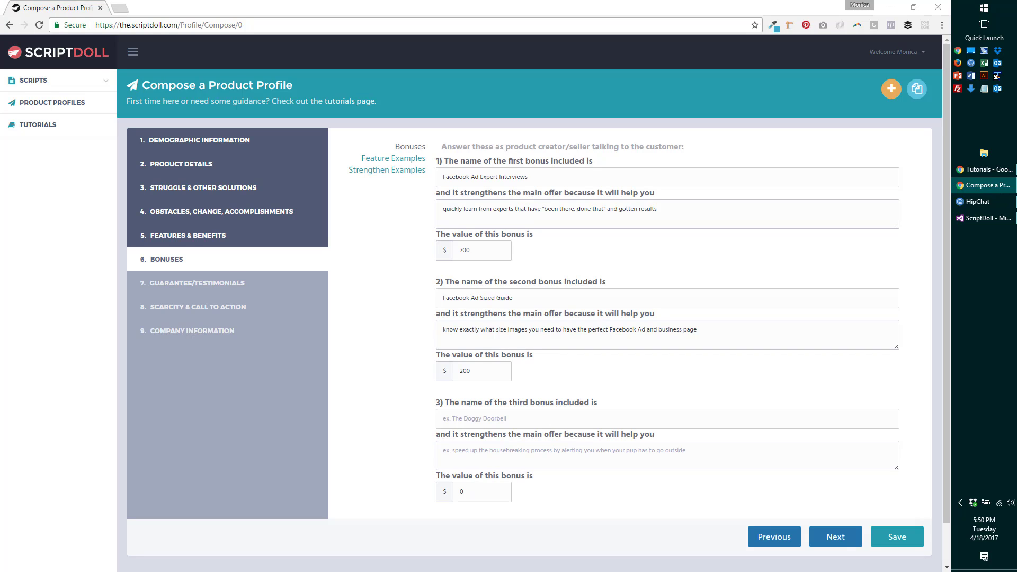
{"action": "left_click", "coordinate": [485, 421]}
- Name the third bonus 'How to Set Up Your Facebook Business Manager' with its time-saving benefit, valued 800
{"action": "type", "text": "How to  SEt"}
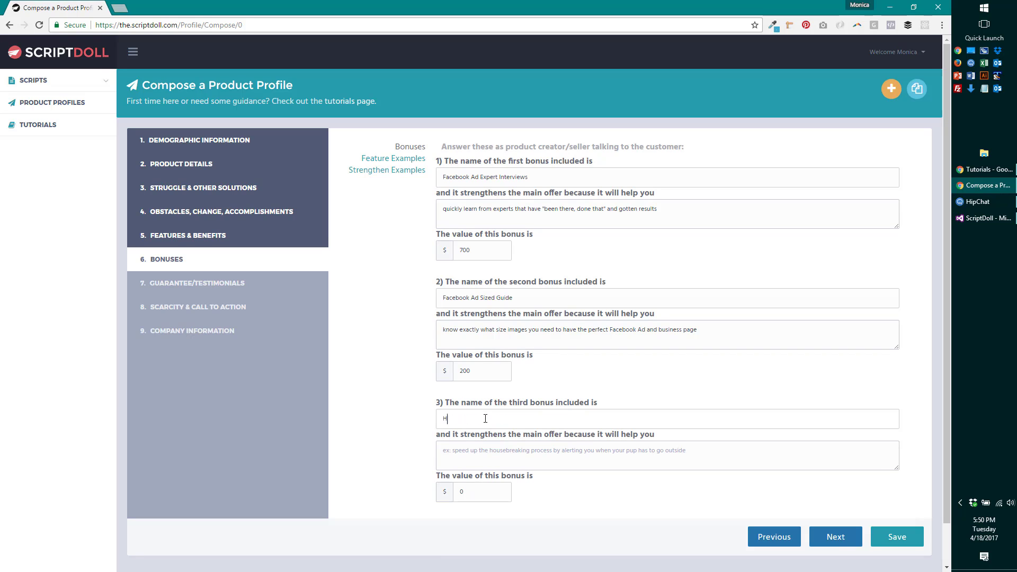
{"action": "key", "text": "BackSpace"}
{"action": "key", "text": "BackSpace"}
{"action": "type", "text": "et You"}
{"action": "key", "text": "BackSpace"}
{"action": "key", "text": "BackSpace"}
{"action": "key", "text": "BackSpace"}
{"action": "type", "text": "Up Your Business Mananag"}
{"action": "key", "text": "BackSpace"}
{"action": "key", "text": "BackSpace"}
{"action": "key", "text": "BackSpace"}
{"action": "type", "text": "ge"}
{"action": "type", "text": "Facebook"}
{"action": "type", "text": "k"}
{"action": "left_click", "coordinate": [521, 459]}
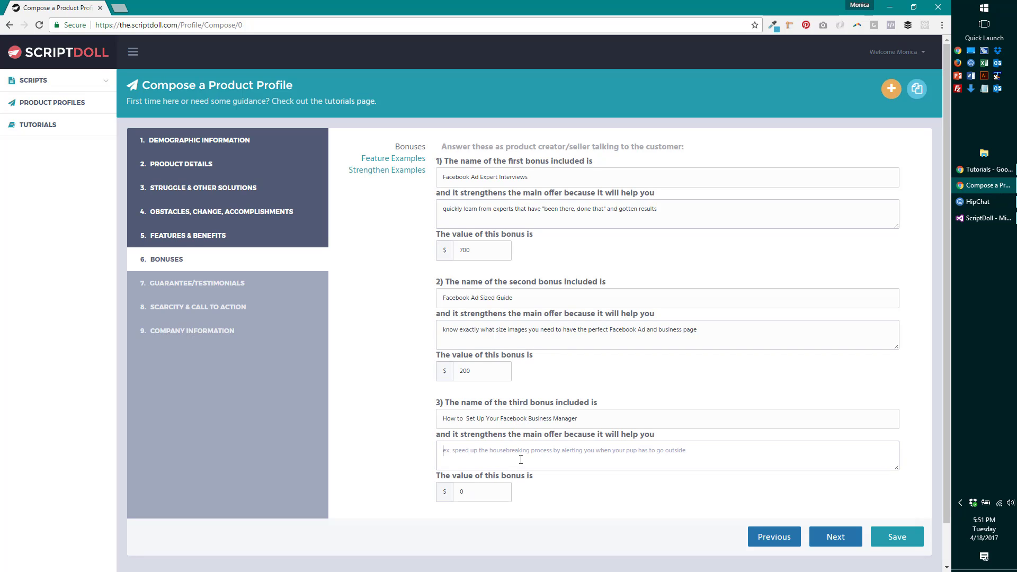
{"action": "type", "text": "teach you to s"}
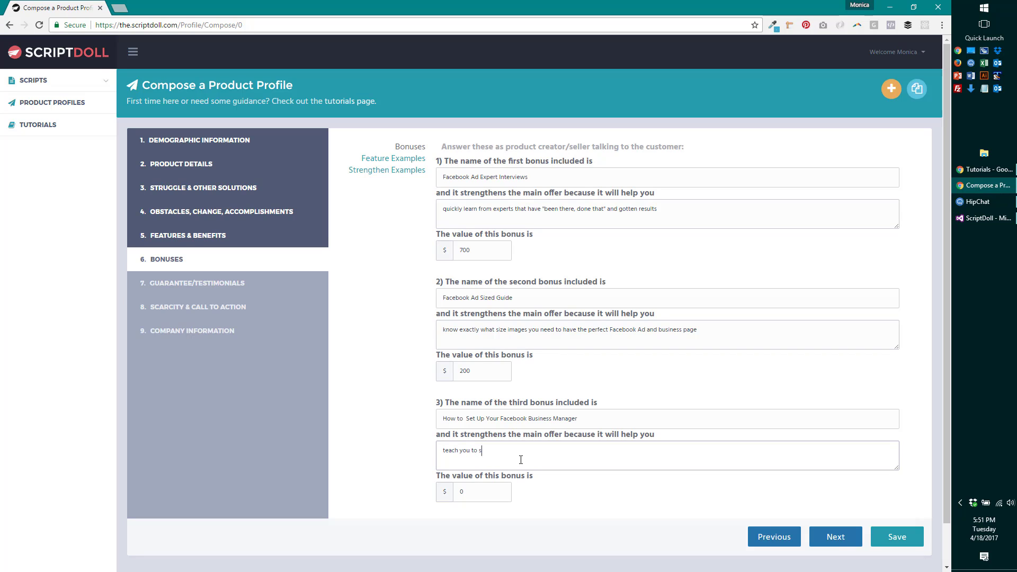
{"action": "type", "text": "peed up you"}
{"action": "type", "text": "r "}
{"action": "type", "text": "time creating"}
{"action": "type", "text": " a"}
{"action": "type", "text": "Facebook"}
{"action": "type", "text": " Ad and"}
{"action": "type", "text": " allw"}
{"action": "type", "text": "ow your team to ha"}
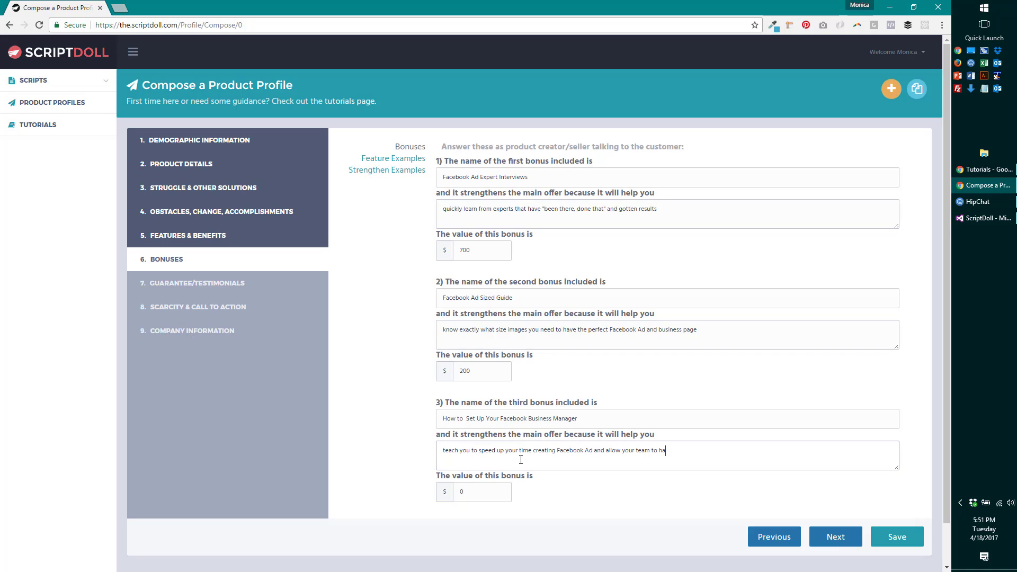
{"action": "type", "text": "ve access"}
{"action": "key", "text": "Tab"}
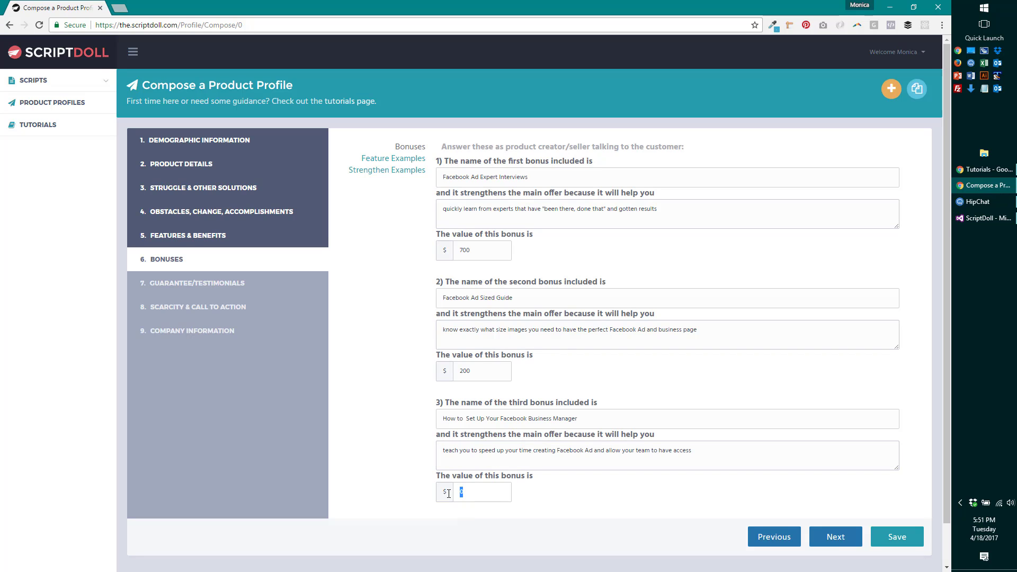
{"action": "type", "text": "800"}
- Advance to Guarantee/Testimonials, keeping the 30 day guarantee, and select the first testimonial name
{"action": "left_click", "coordinate": [834, 538]}
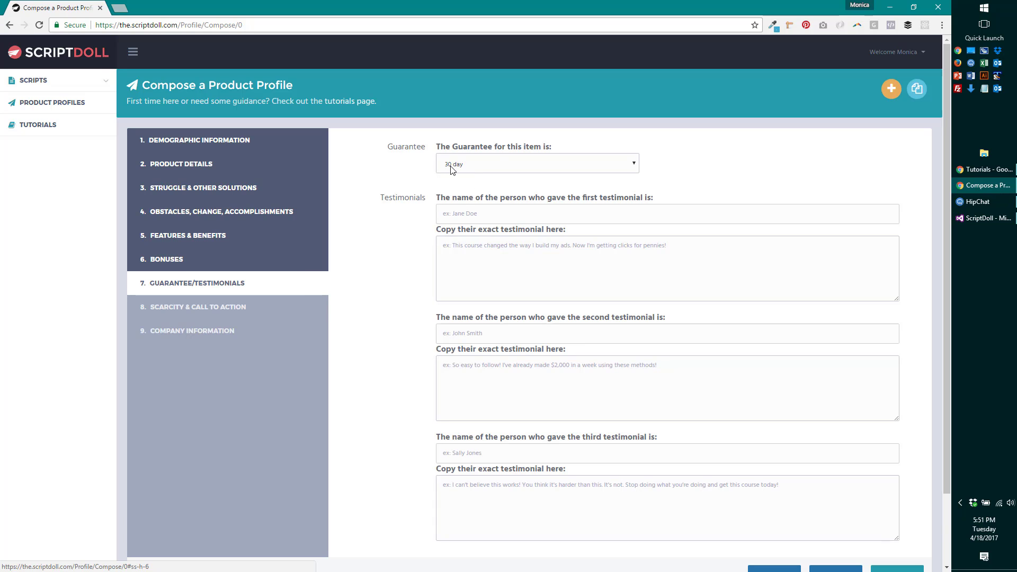
{"action": "left_click", "coordinate": [548, 169]}
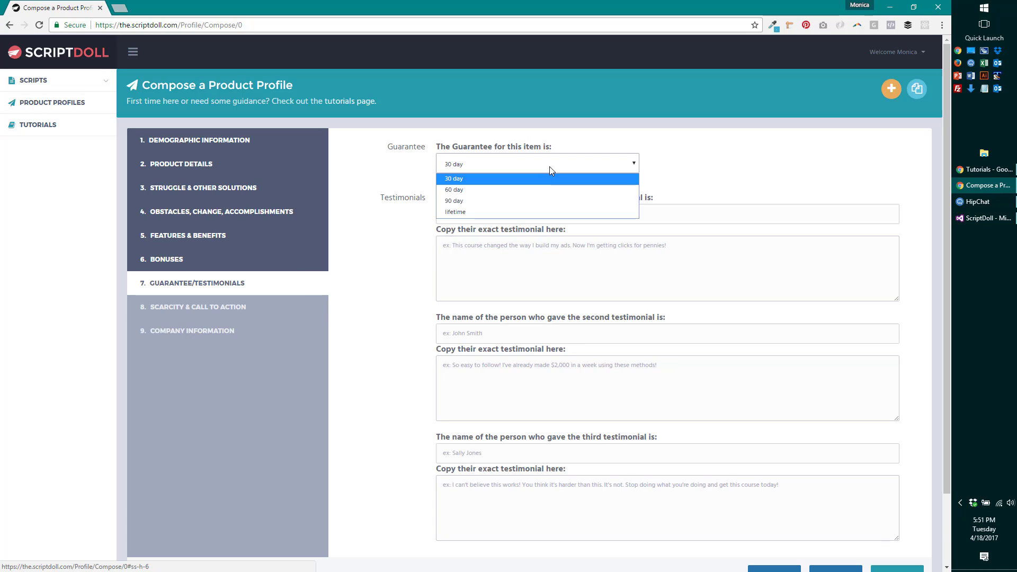
{"action": "left_click", "coordinate": [545, 168]}
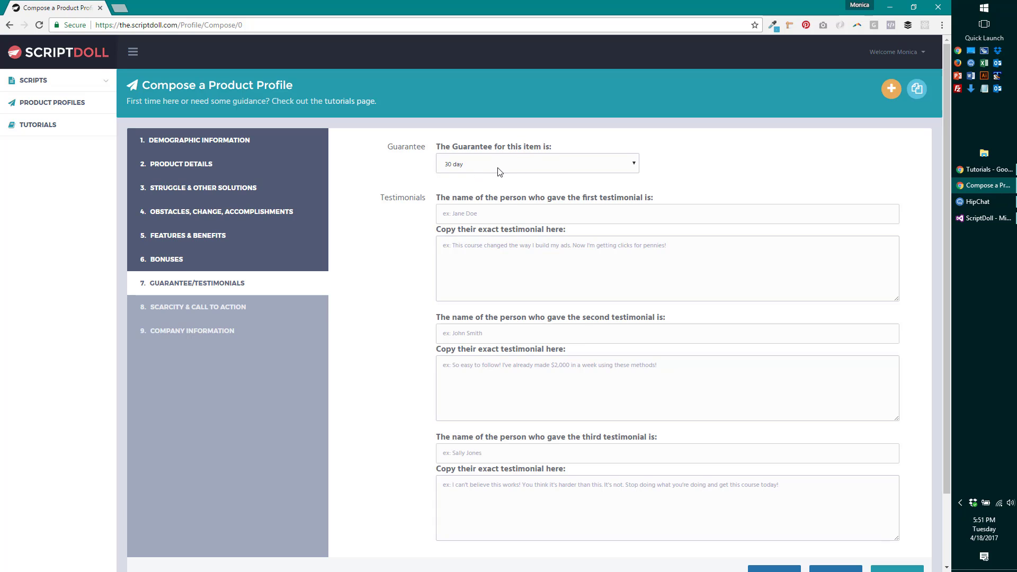
{"action": "left_click", "coordinate": [506, 213]}
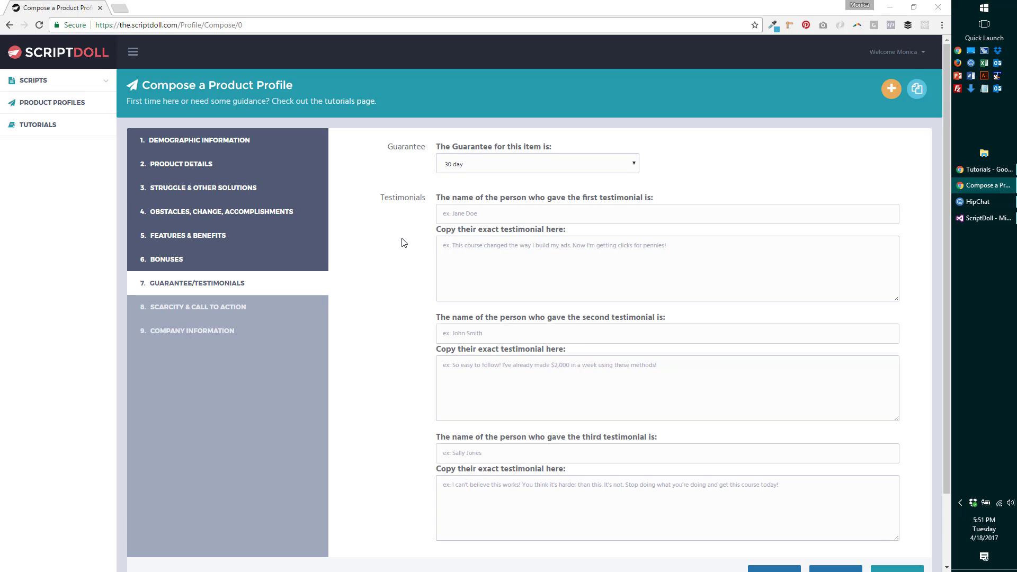
{"action": "scroll", "coordinate": [401, 240], "scroll_direction": "down", "scroll_amount": 3}
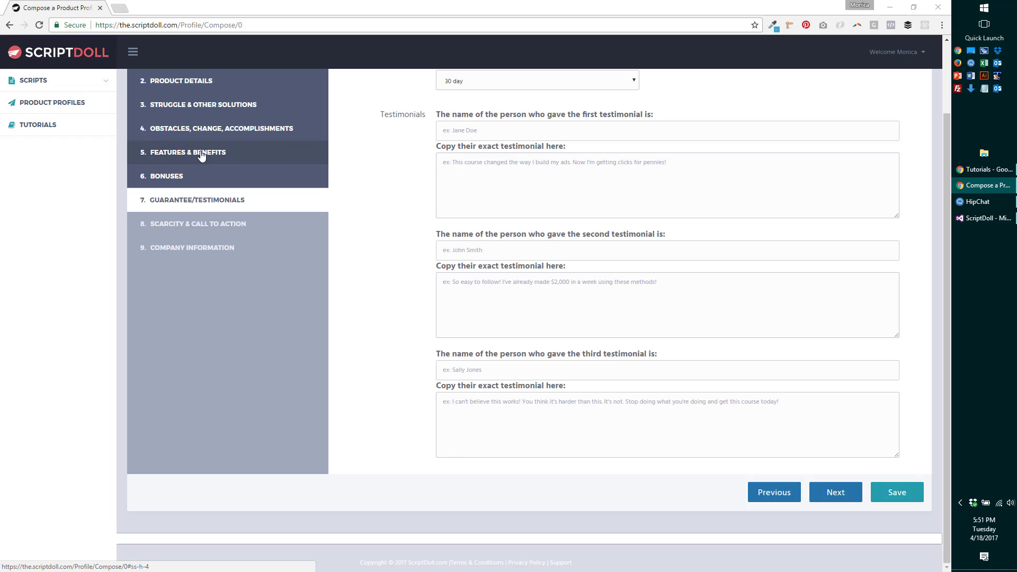
- Back on Features & Benefits, rename the fifth feature 'AdLab Facebook Mastermind'
{"action": "left_click", "coordinate": [201, 154]}
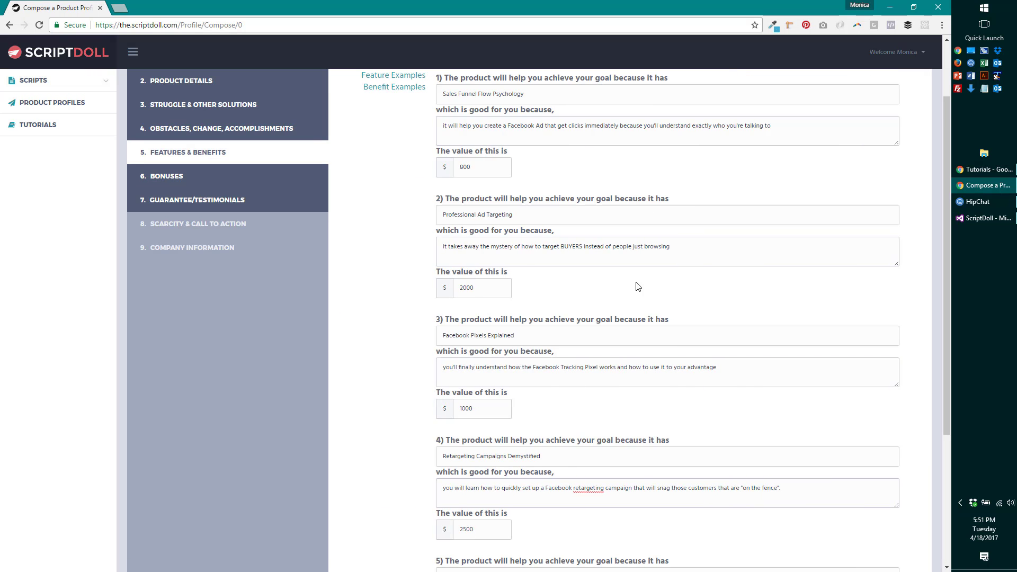
{"action": "scroll", "coordinate": [638, 286], "scroll_direction": "down", "scroll_amount": 4}
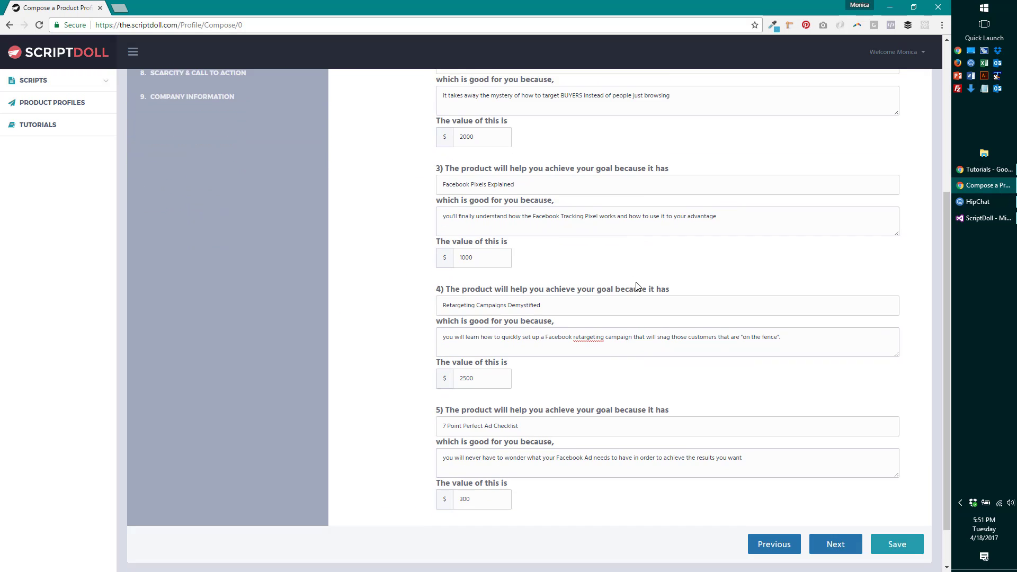
{"action": "triple_click", "coordinate": [534, 373]}
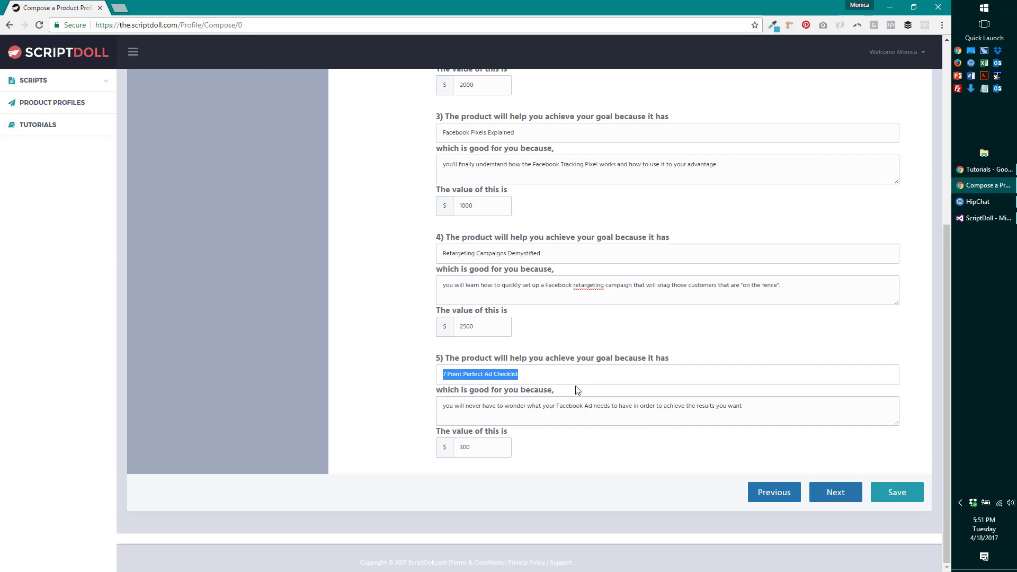
{"action": "type", "text": "AdLab "}
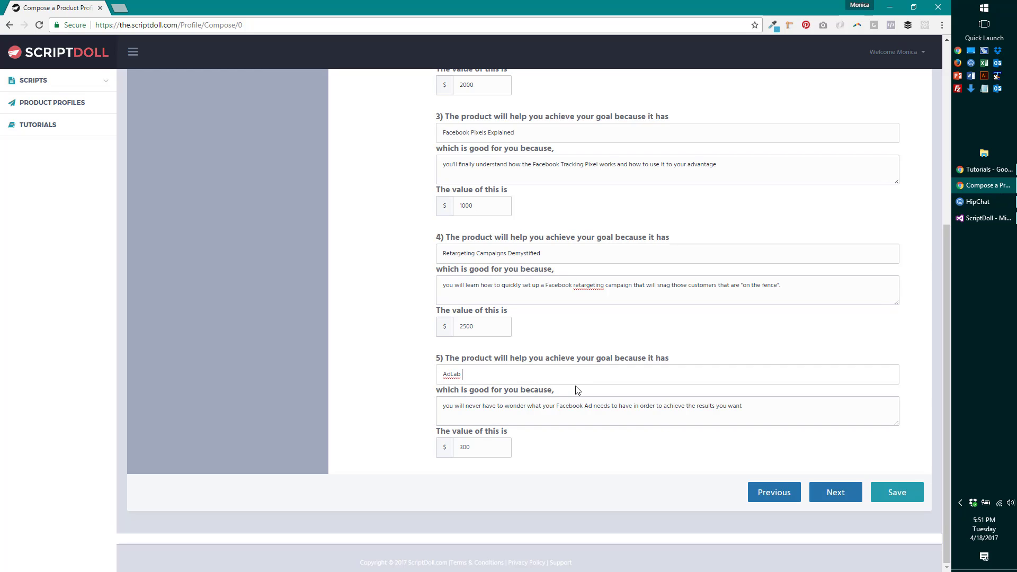
{"action": "type", "text": "Facebook Mastermind"}
- Replace the fifth benefit with getting immediate ad feedback and help right in Facebook
{"action": "left_click", "coordinate": [580, 406]}
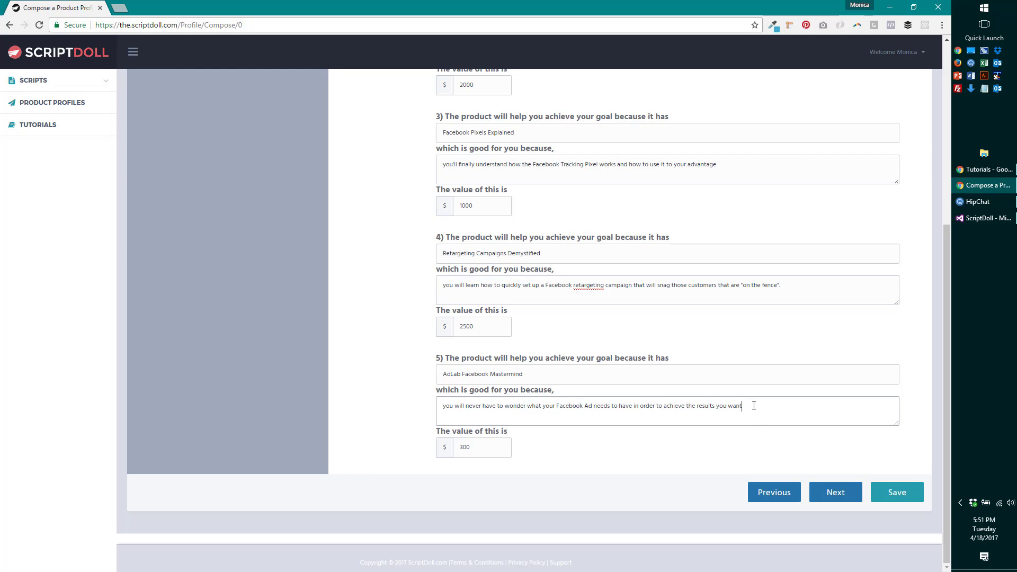
{"action": "left_click_drag", "start_coordinate": [753, 406], "coordinate": [406, 411]}
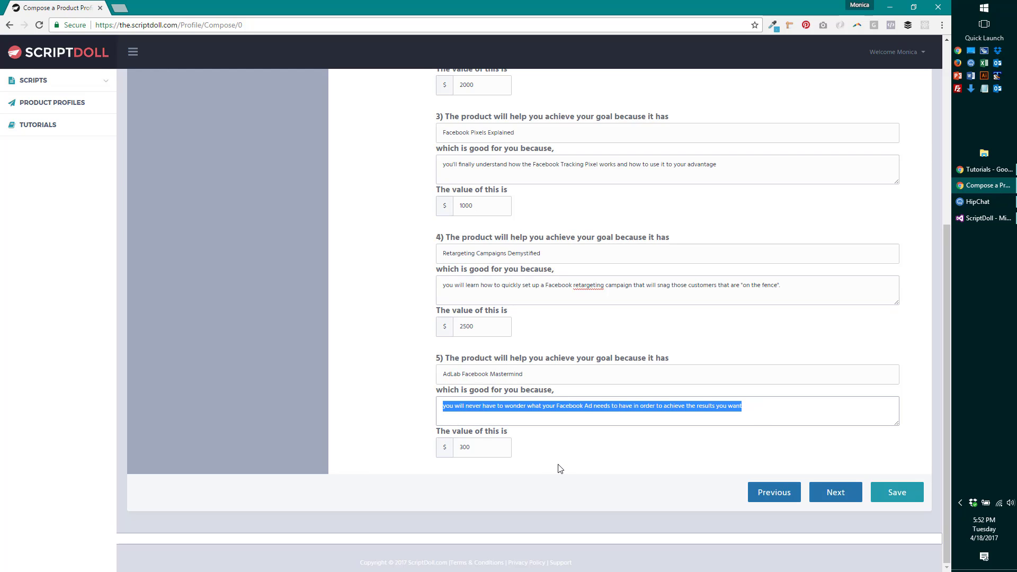
{"action": "type", "text": "you can get im"}
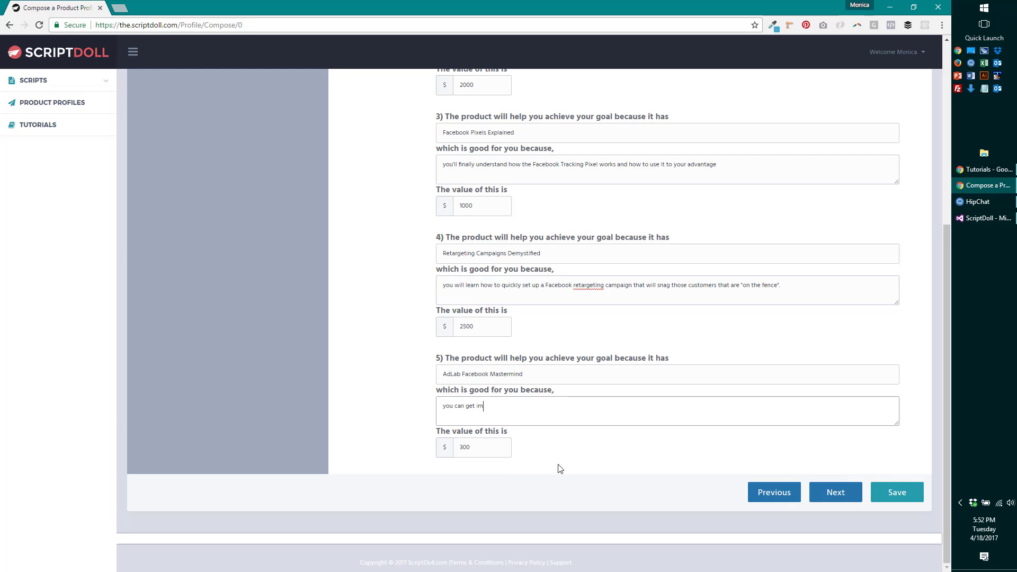
{"action": "type", "text": "mdiate "}
{"action": "type", "text": "feedback on your"}
{"action": "type", "text": " ads"}
{"action": "type", "text": " and"}
{"action": "type", "text": "have"}
{"action": "key", "text": "BackSpace"}
{"action": "key", "text": "BackSpace"}
{"action": "key", "text": "BackSpace"}
{"action": "key", "text": "BackSpace"}
{"action": "key", "text": "BackSpace"}
{"action": "key", "text": "BackSpace"}
{"action": "type", "text": "d get help"}
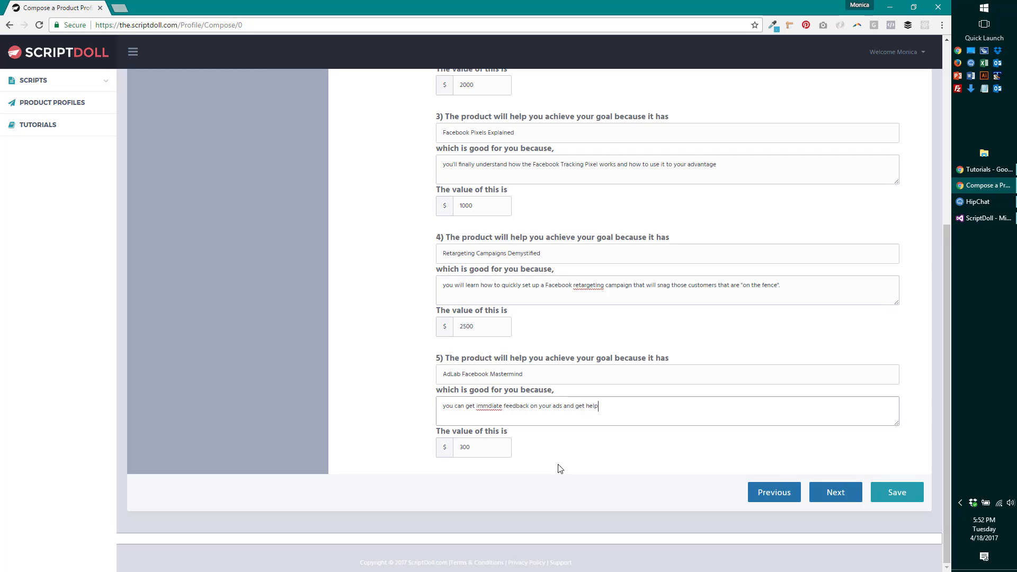
{"action": "type", "text": " right in Facebook"}
- Insert 'Group' into the fifth name, correct 'immediate', and value it at 3000
{"action": "left_click", "coordinate": [486, 377]}
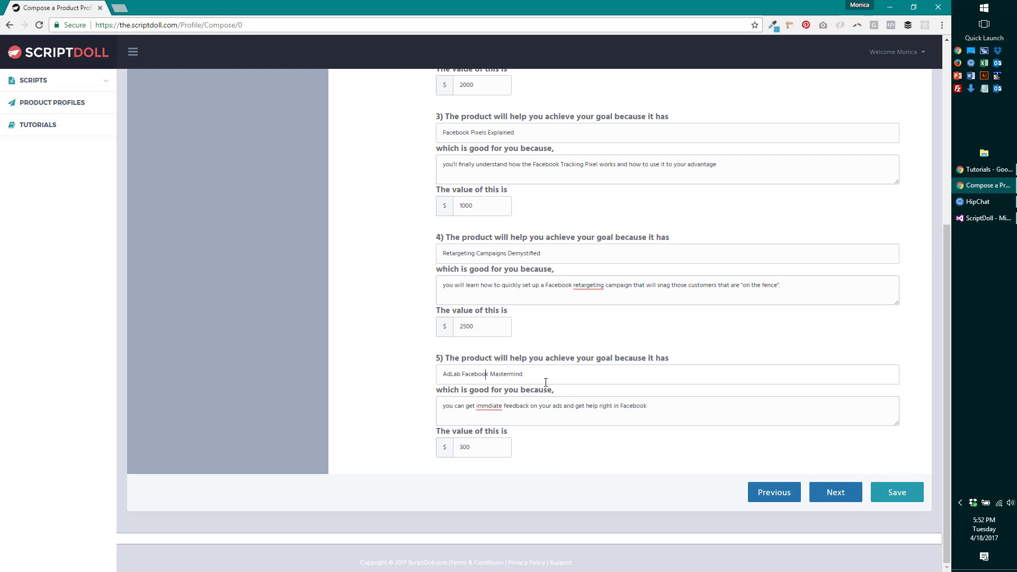
{"action": "key", "text": "Left"}
{"action": "type", "text": "Group"}
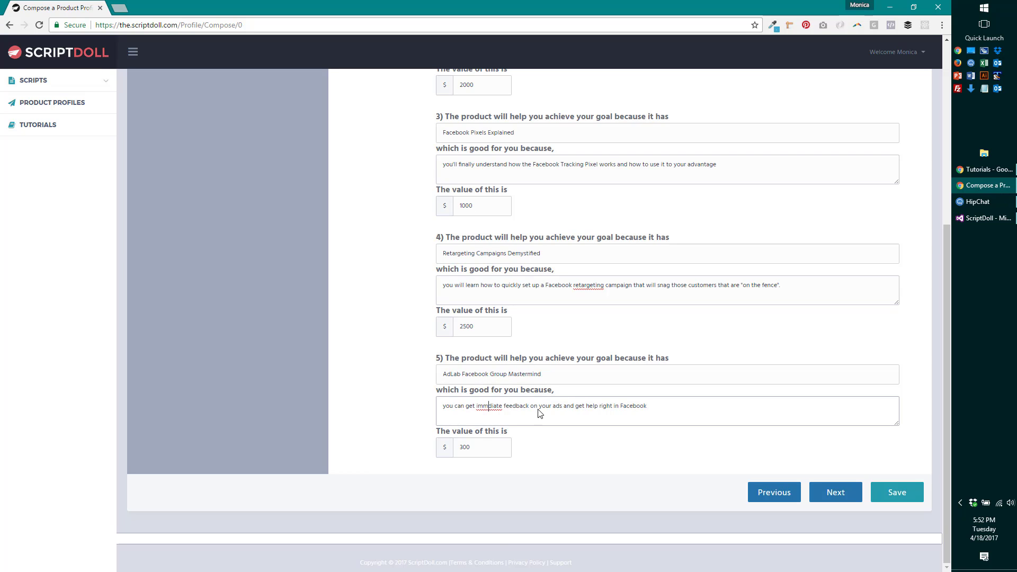
{"action": "right_click", "coordinate": [482, 407]}
{"action": "left_click", "coordinate": [495, 413]}
{"action": "key", "text": "Tab"}
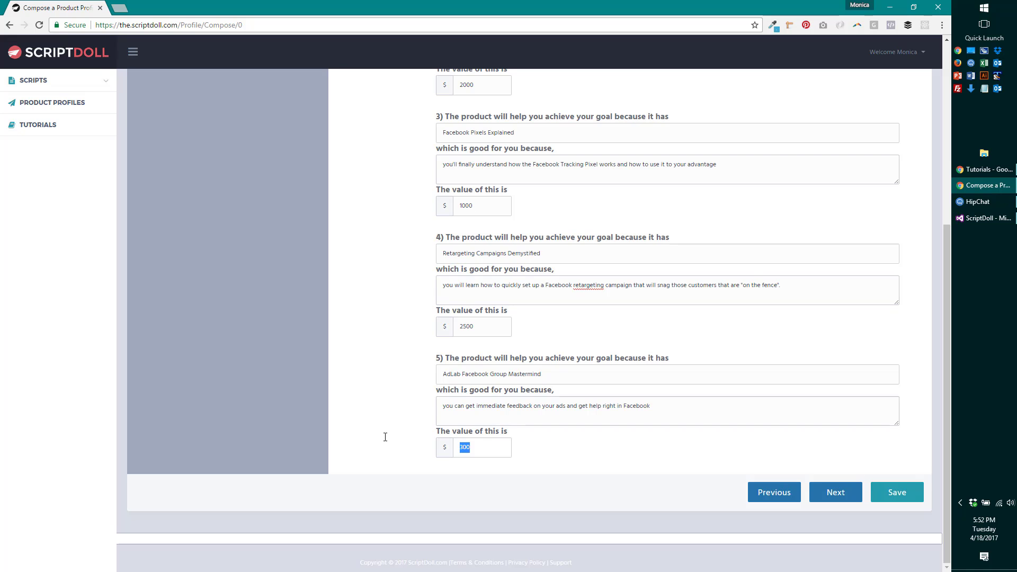
{"action": "type", "text": "3000"}
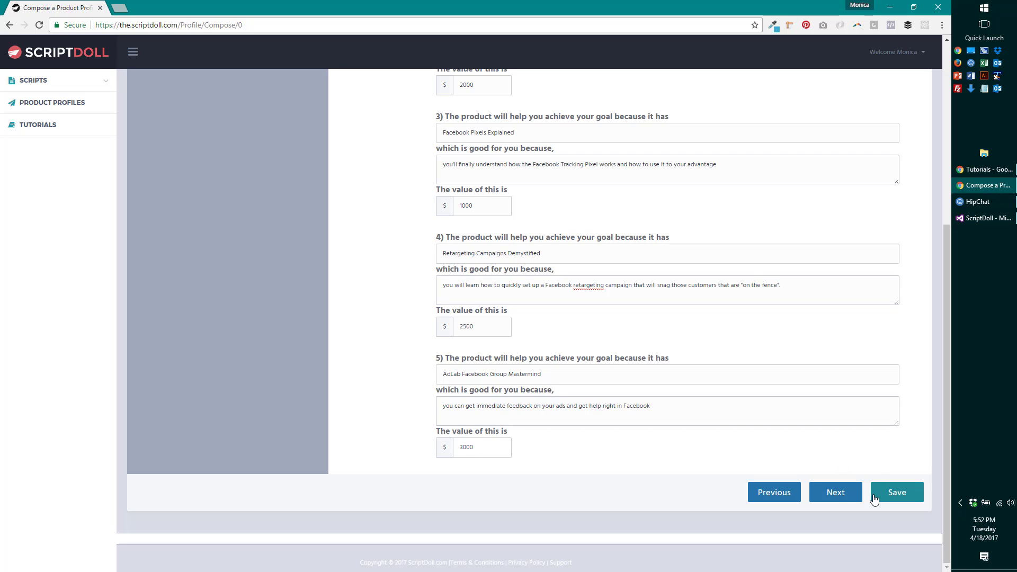
{"action": "left_click", "coordinate": [835, 492]}
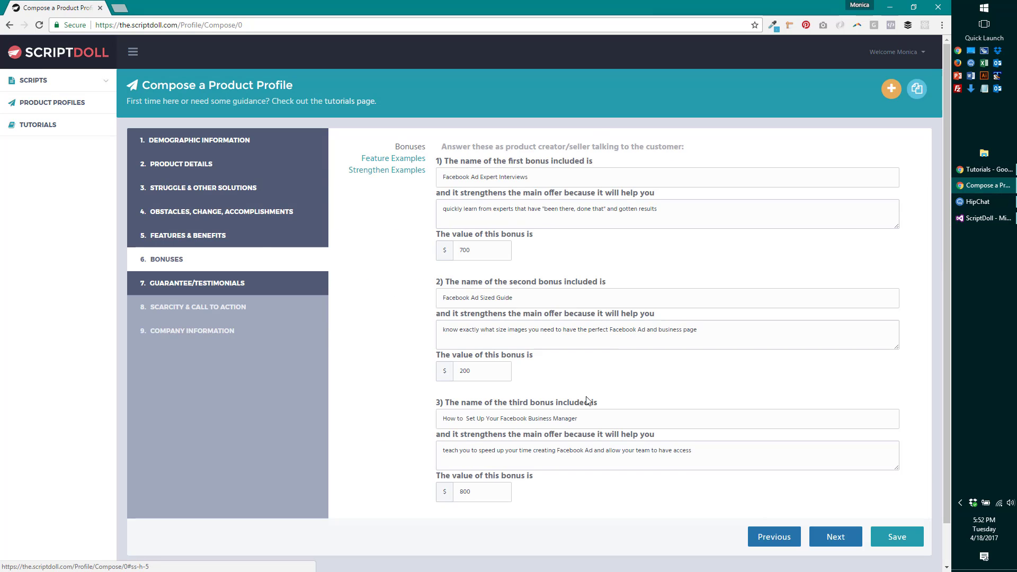
- Go to step 7, Guarantee/Testimonials, to see the 30 day guarantee and empty testimonials
{"action": "left_click", "coordinate": [223, 284]}
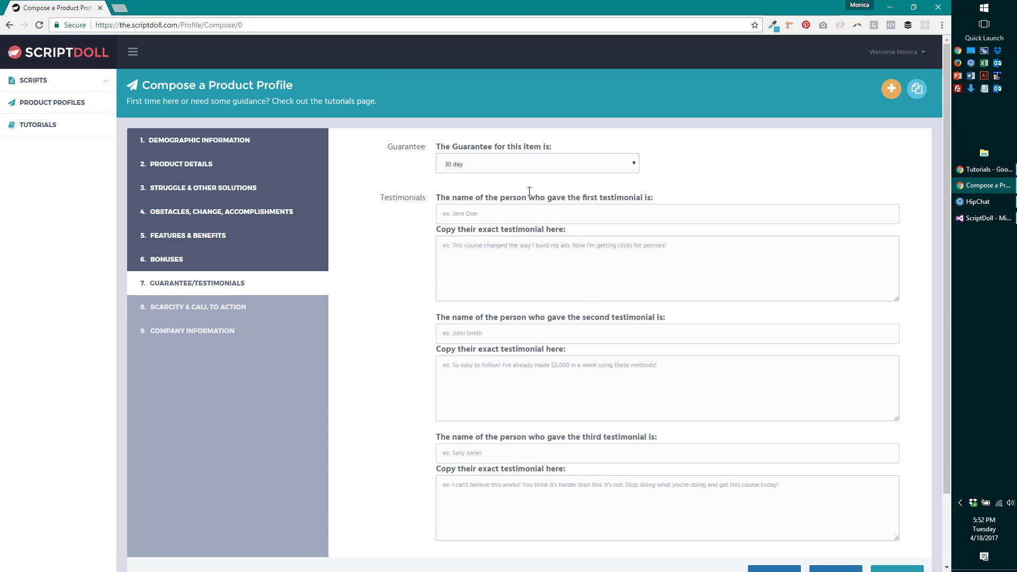
{"action": "scroll", "coordinate": [533, 213], "scroll_direction": "down", "scroll_amount": 1}
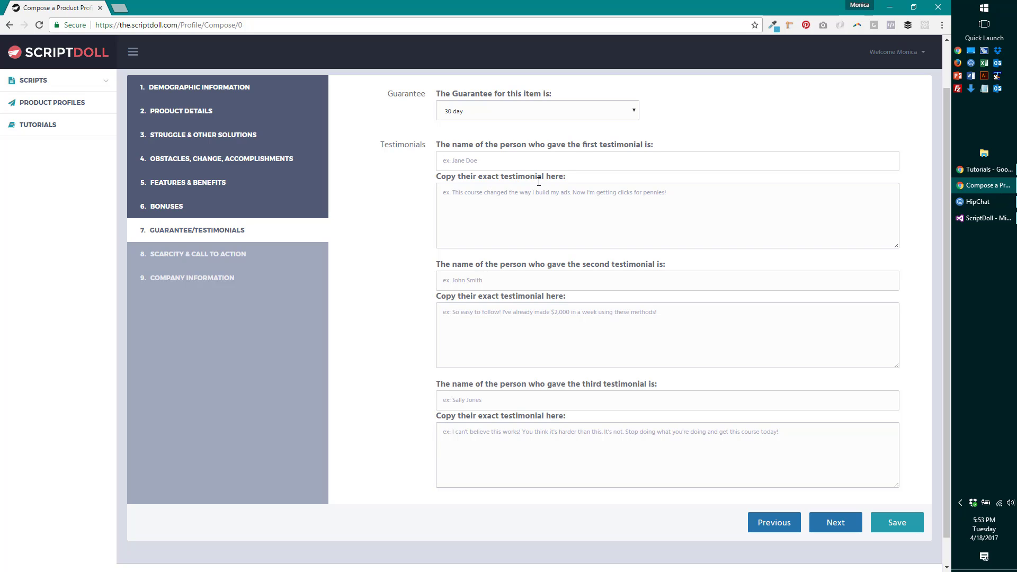
- Enter the first testimonial's giver name and quote saying one webinar was worth the year's price
{"action": "left_click", "coordinate": [438, 160]}
{"action": "left_click", "coordinate": [545, 218]}
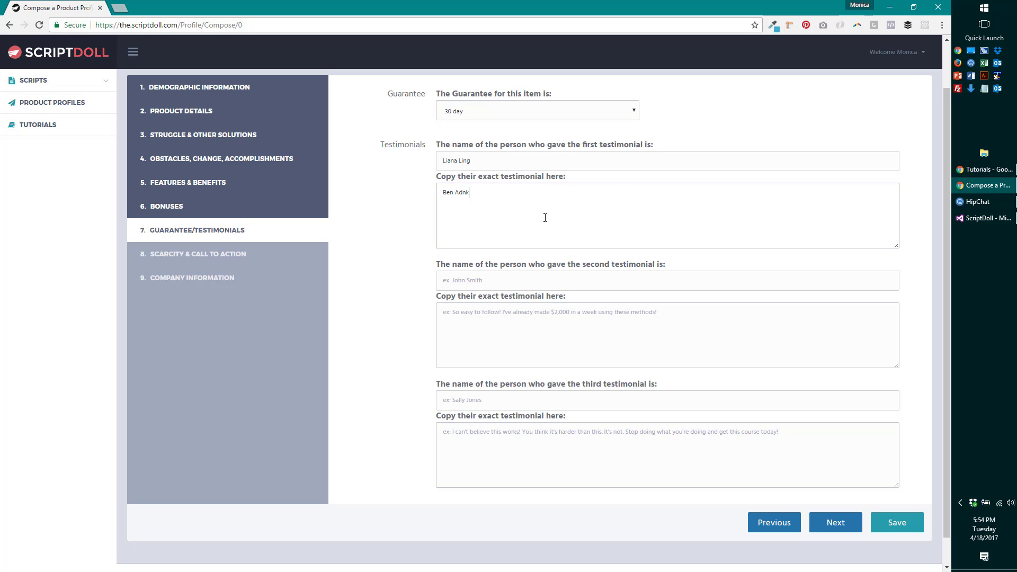
{"action": "type", "text": "and team just over delivered again! The one webinar"}
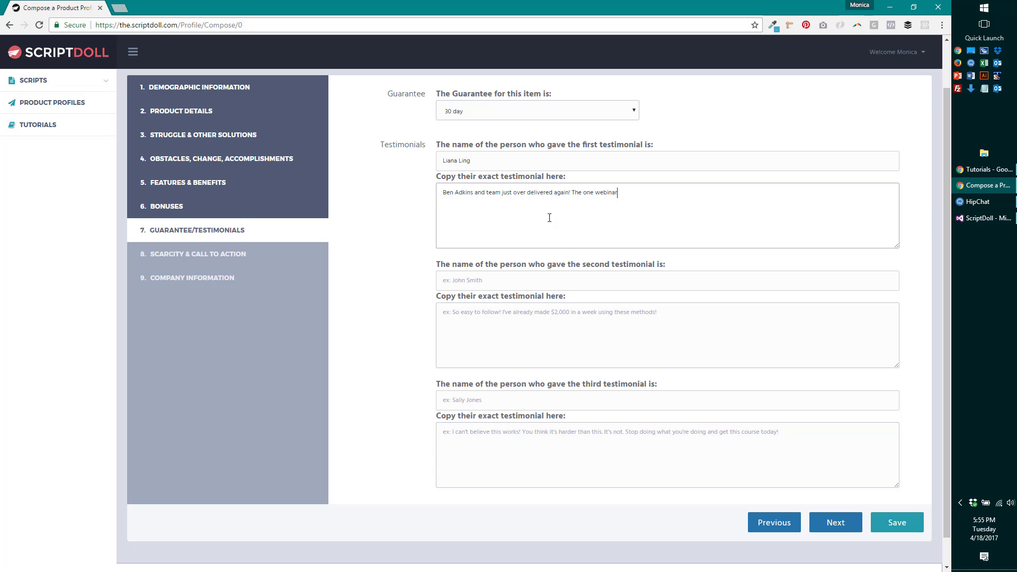
{"action": "type", "text": " he did today w"}
{"action": "type", "text": "as wor"}
{"action": "type", "text": "th the price"}
{"action": "type", "text": " of AdLa"}
{"action": "type", "text": "fo"}
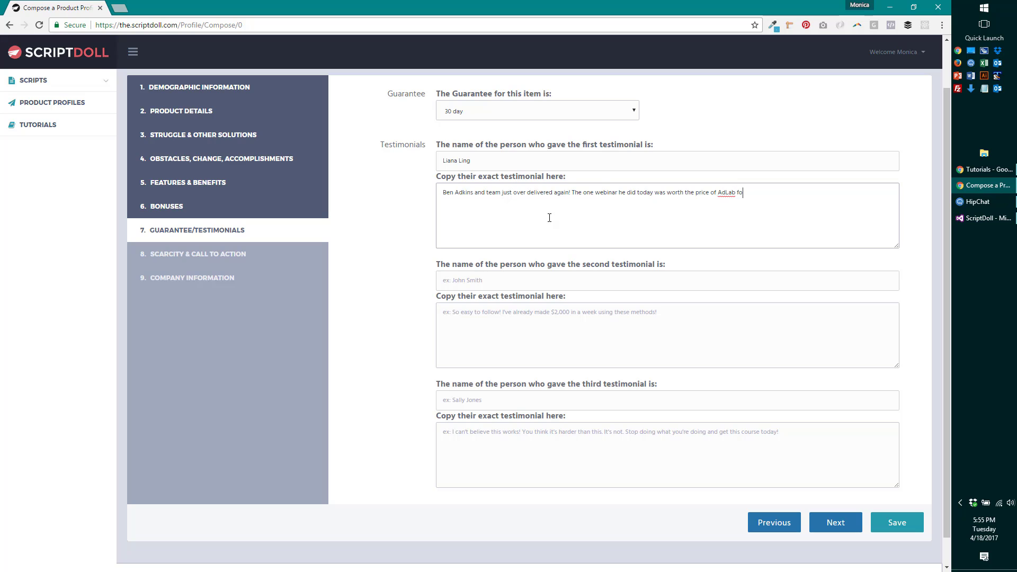
{"action": "type", "text": "r the year! If you only achieved half of what Ben jus"}
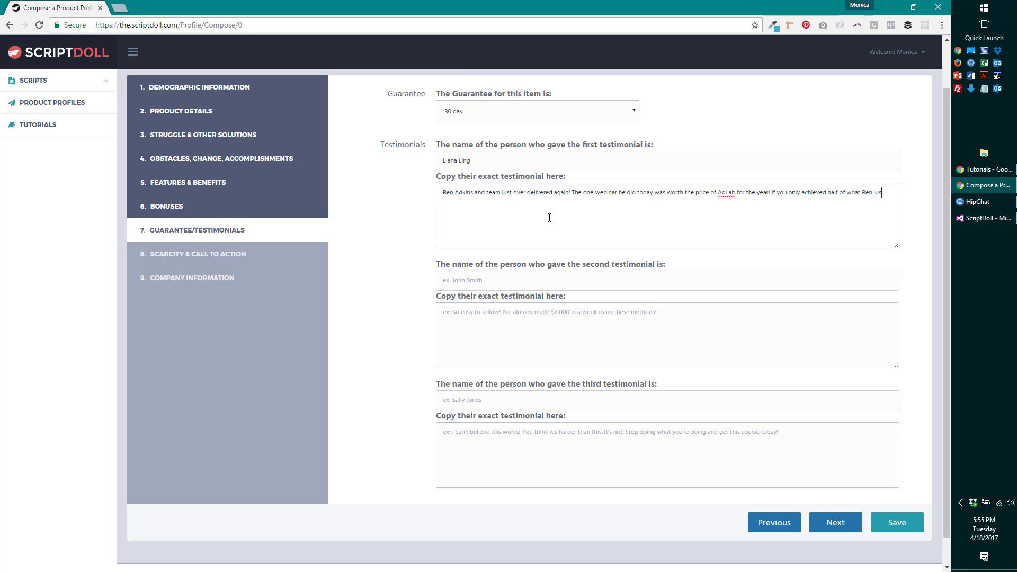
{"action": "type", "text": "t taught, you would still be well ahead of the game and profitable."}
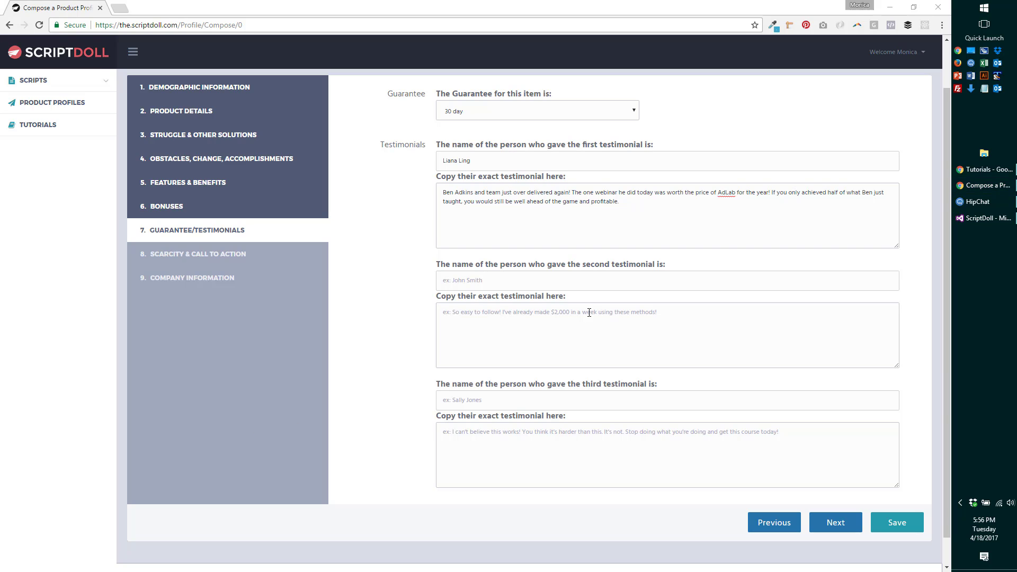
- Enter the second testimonial giver's name and start the quote with 'I am so than'
{"action": "left_click", "coordinate": [559, 285]}
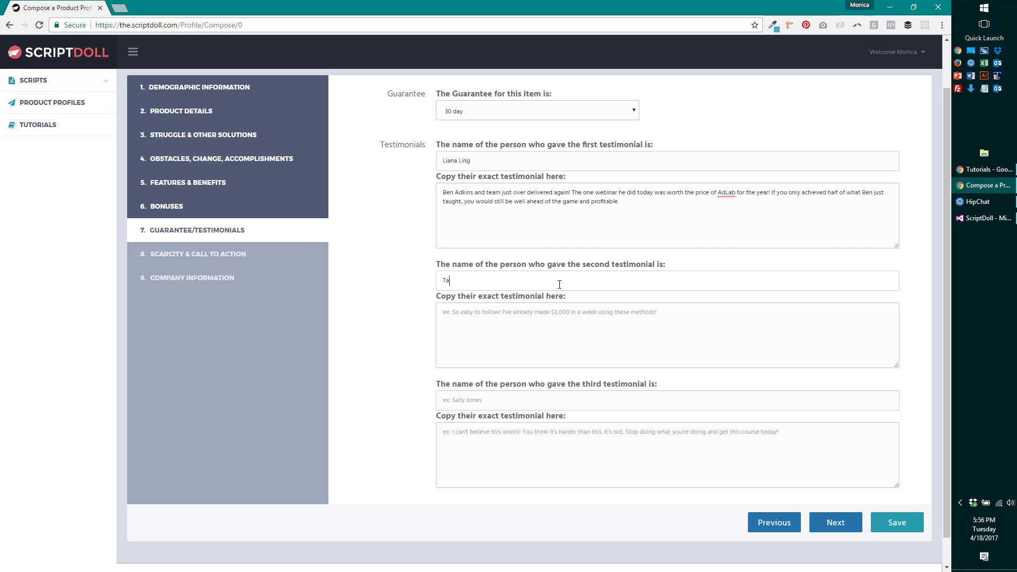
{"action": "left_click", "coordinate": [537, 329]}
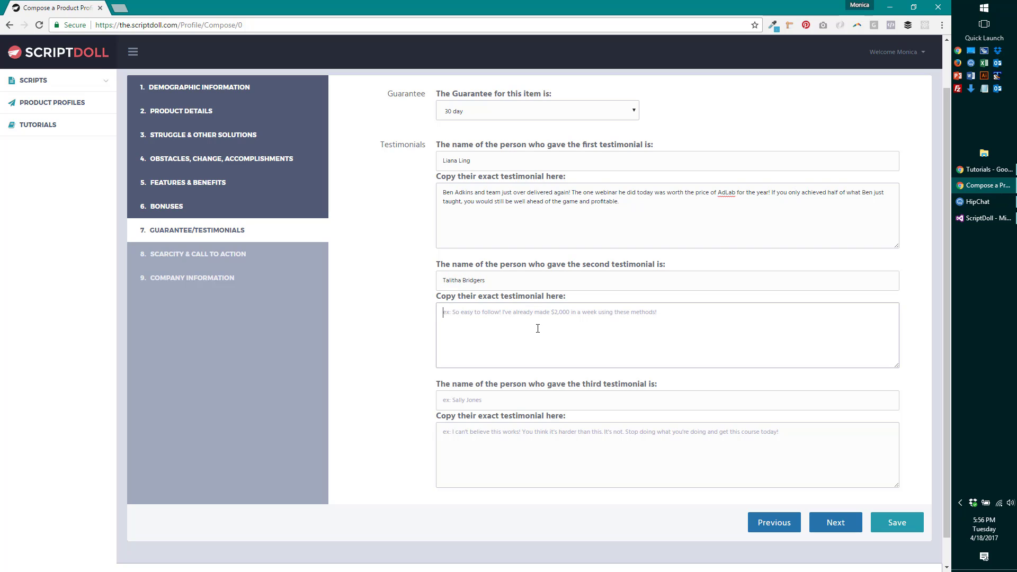
{"action": "type", "text": "I am so thank"}
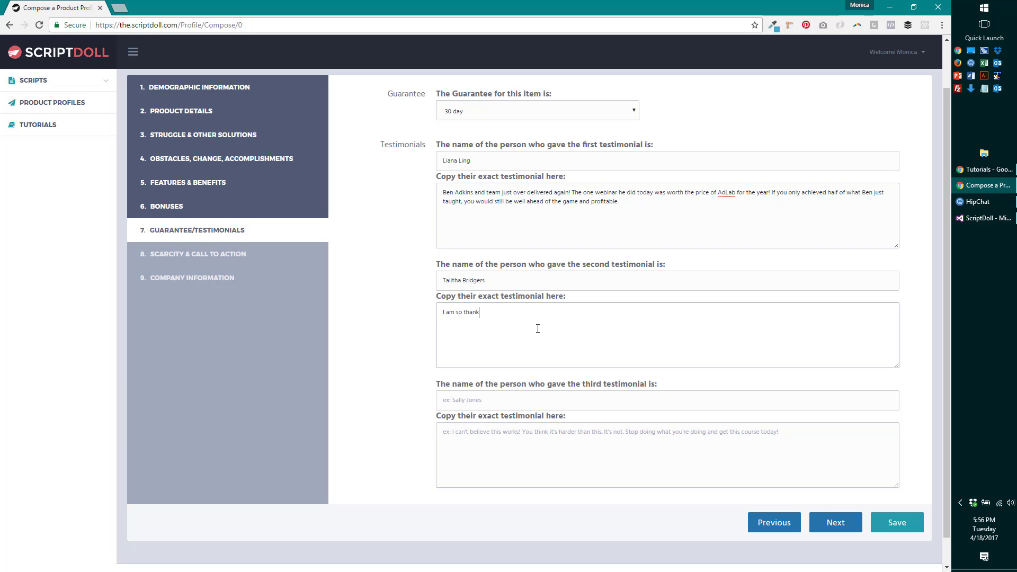
{"action": "left_click_drag", "start_coordinate": [0, 74], "coordinate": [594, 79]}
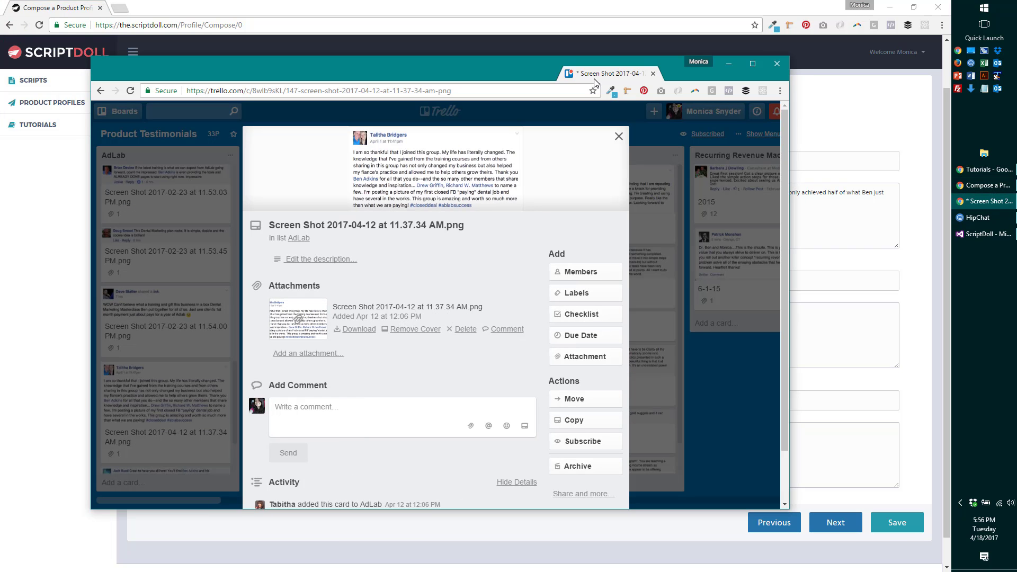
{"action": "left_click_drag", "start_coordinate": [593, 79], "coordinate": [593, 79]}
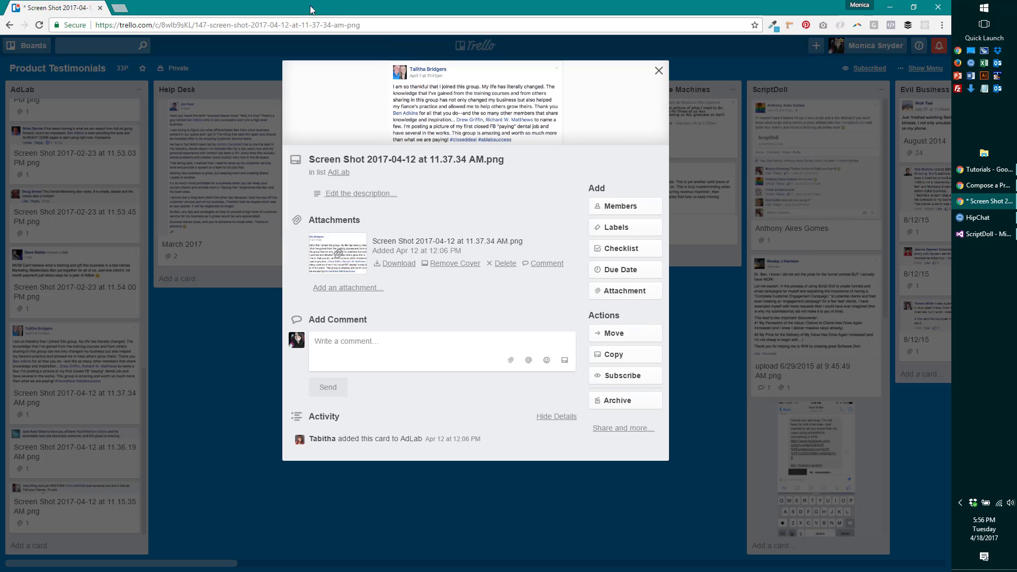
{"action": "left_click_drag", "start_coordinate": [479, 9], "coordinate": [0, 52]}
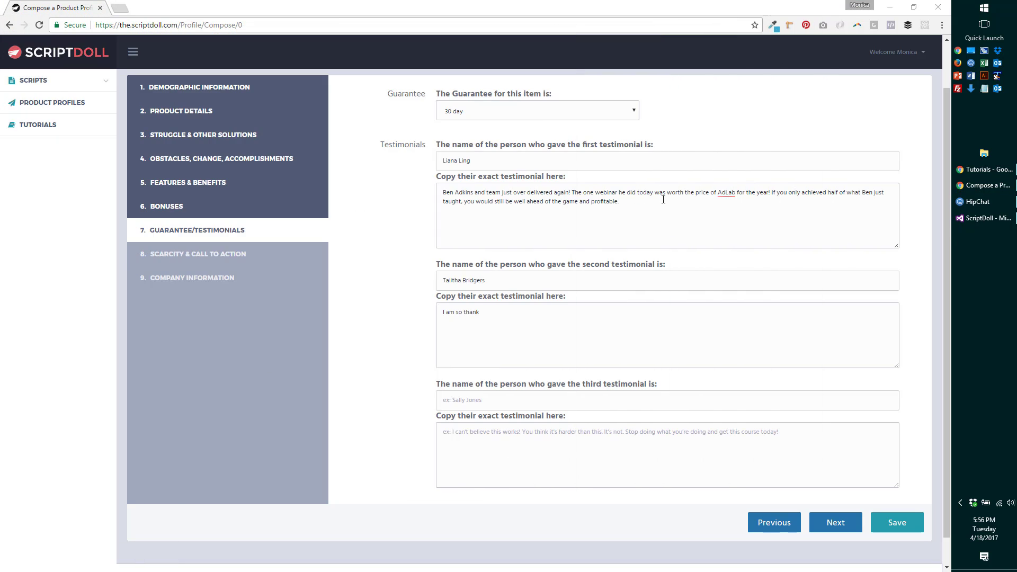
- Continue the second quote: 'thankful that I joined this group. My life has literally changed...'
{"action": "left_click", "coordinate": [531, 330]}
{"action": "type", "text": "ful tah"}
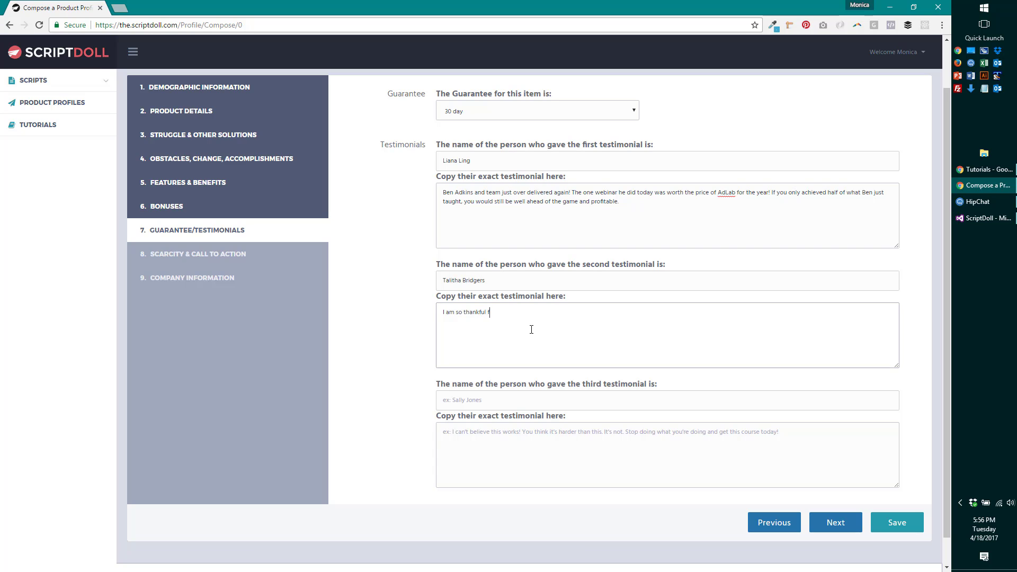
{"action": "key", "text": "BackSpace"}
{"action": "key", "text": "BackSpace"}
{"action": "type", "text": "hat I joined the"}
{"action": "key", "text": "BackSpace"}
{"action": "type", "text": "is group. My life has literally changed. THe kn"}
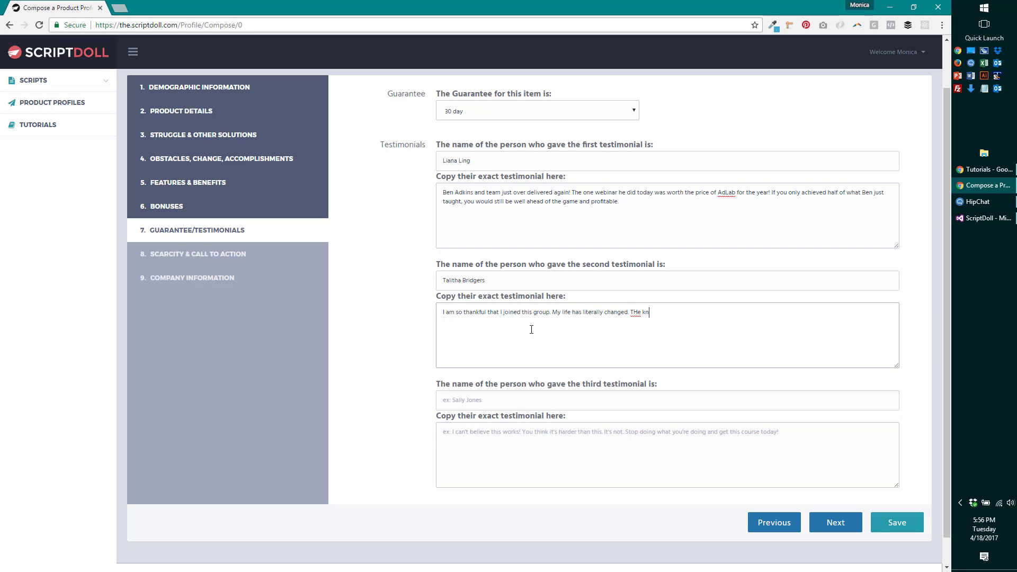
{"action": "type", "text": "owledge that I\"ve gained from teh training courses"}
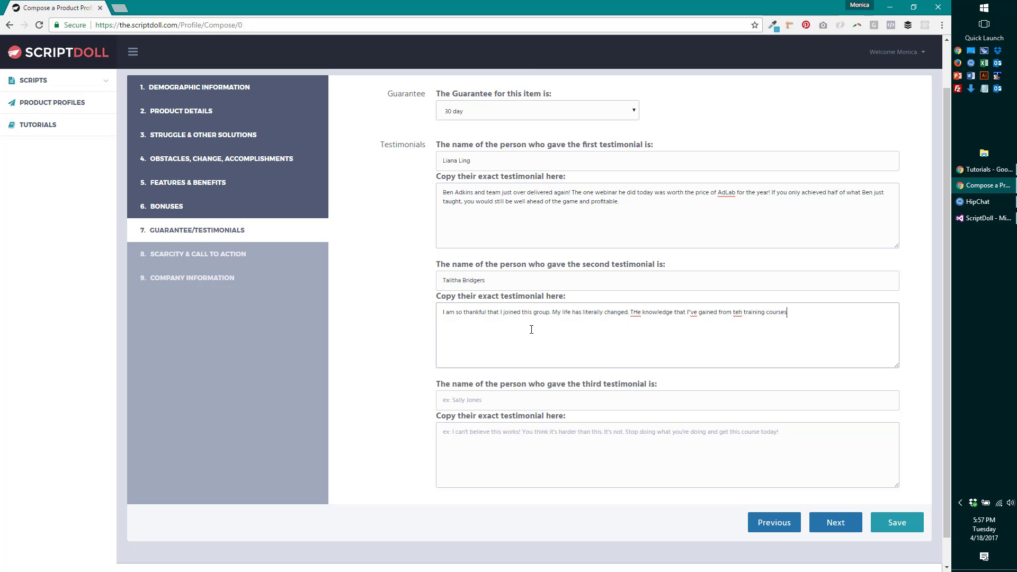
{"action": "type", "text": " and from others sharing in this group has not only chnage"}
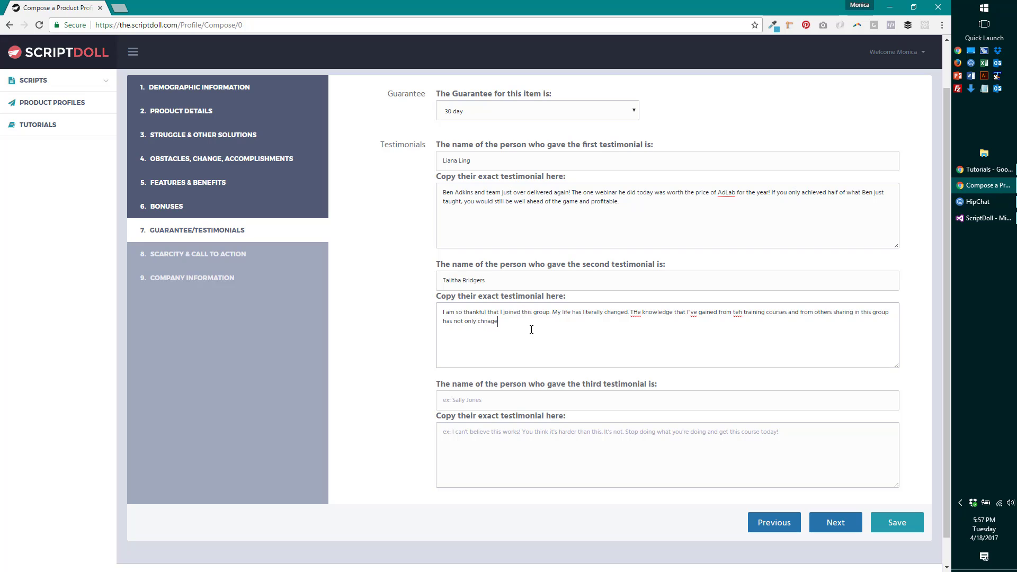
{"action": "type", "text": "d my business but also helped my fiance's procatice an"}
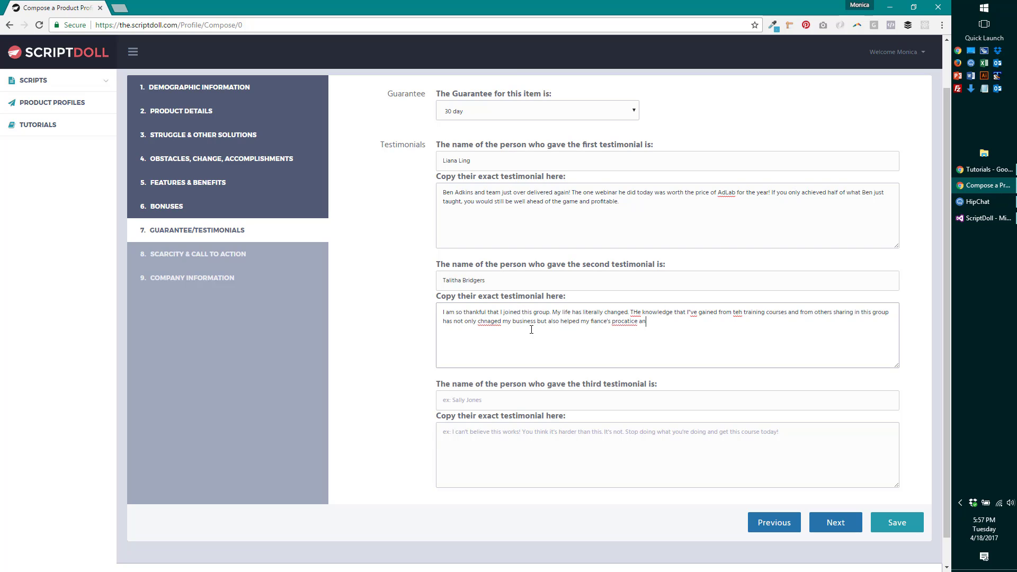
{"action": "type", "text": "d allowed me"}
{"action": "type", "text": " to help other"}
{"action": "type", "text": "s grow theirs."}
{"action": "type", "text": " Thn"}
{"action": "type", "text": "nk"}
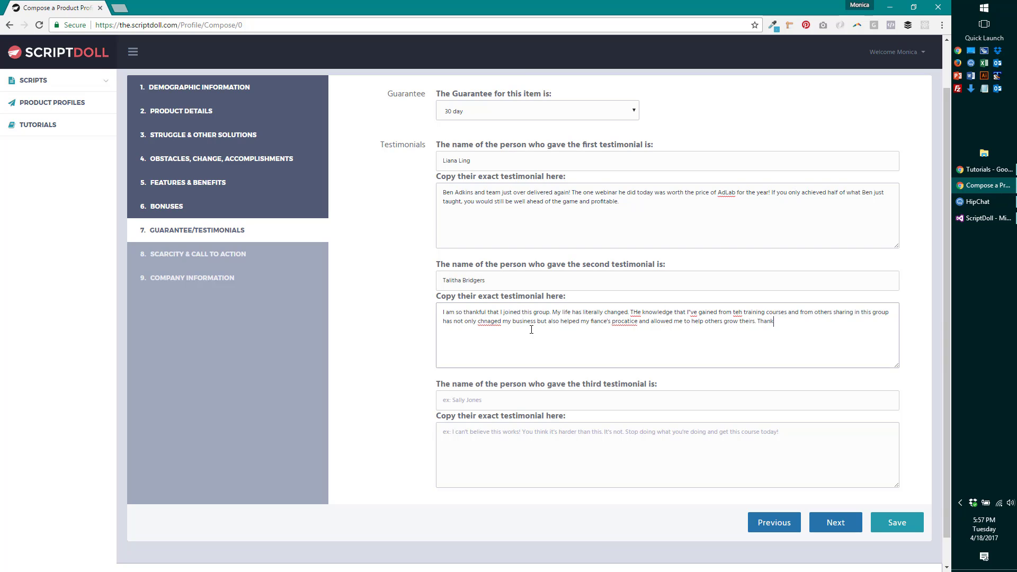
- Correct 'procatice' to 'practice' and 'THe' to 'The' in the second testimonial
{"action": "right_click", "coordinate": [628, 324]}
{"action": "left_click", "coordinate": [623, 340]}
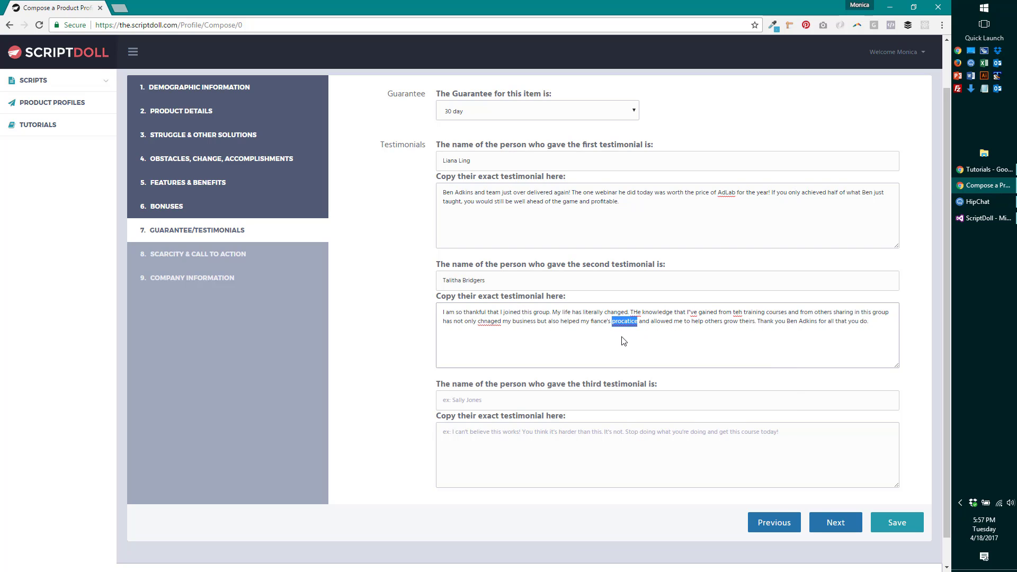
{"action": "double_click", "coordinate": [627, 324]}
{"action": "type", "text": "practi"}
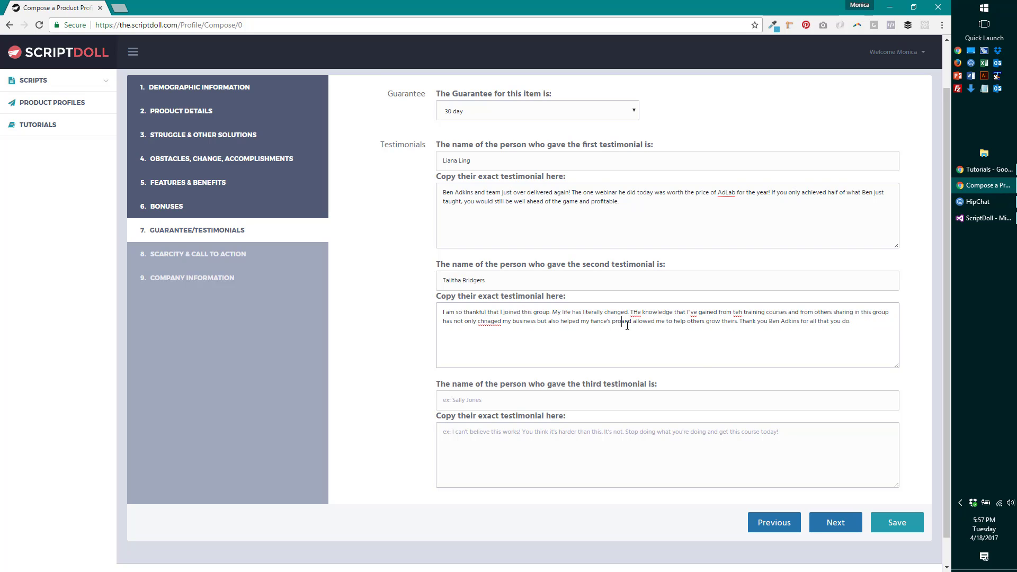
{"action": "type", "text": "ce"}
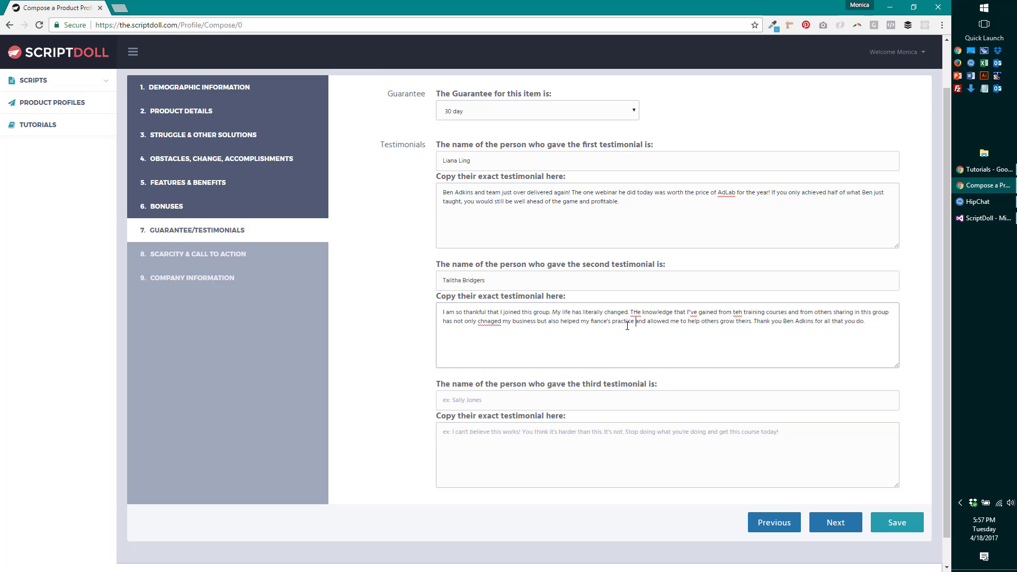
{"action": "right_click", "coordinate": [635, 311]}
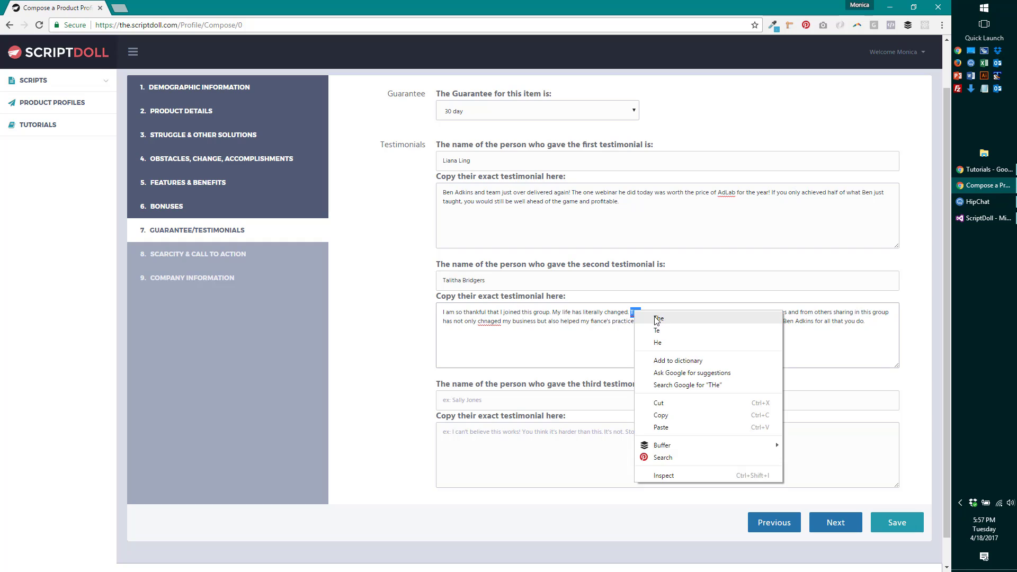
{"action": "left_click", "coordinate": [658, 322]}
- Fix 'Ive' to 'I've', 'teh' to 'the' and 'chnged' to 'changed' in the second testimonial
{"action": "right_click", "coordinate": [691, 312]}
{"action": "left_click", "coordinate": [688, 314]}
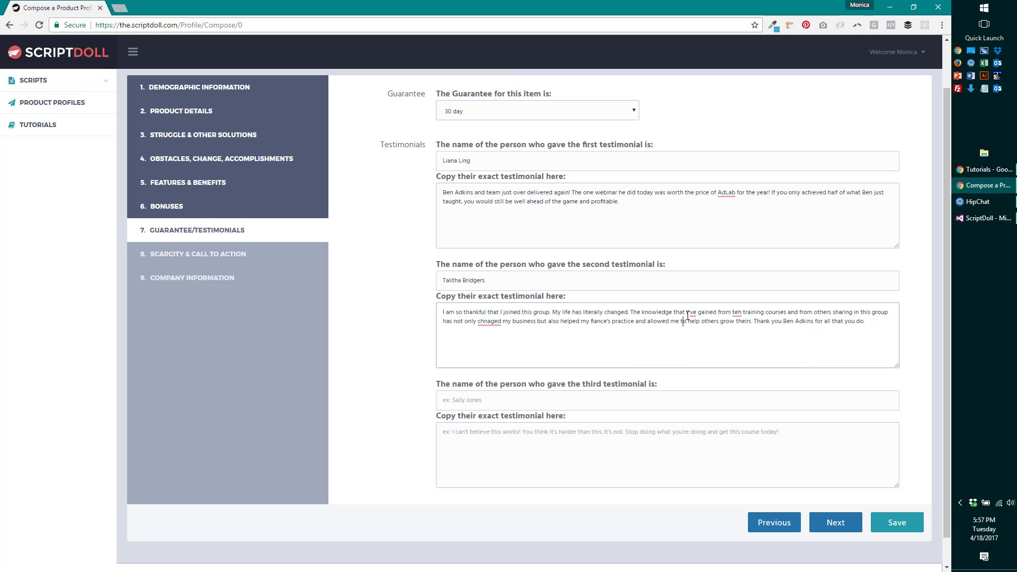
{"action": "type", "text": "'"}
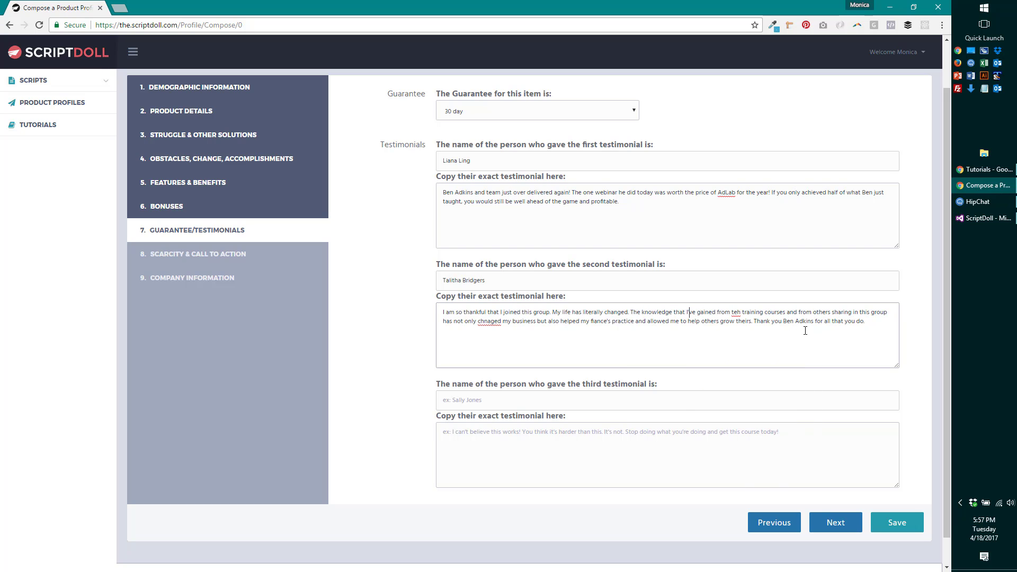
{"action": "double_click", "coordinate": [737, 311]}
{"action": "type", "text": "the"}
{"action": "right_click", "coordinate": [489, 322]}
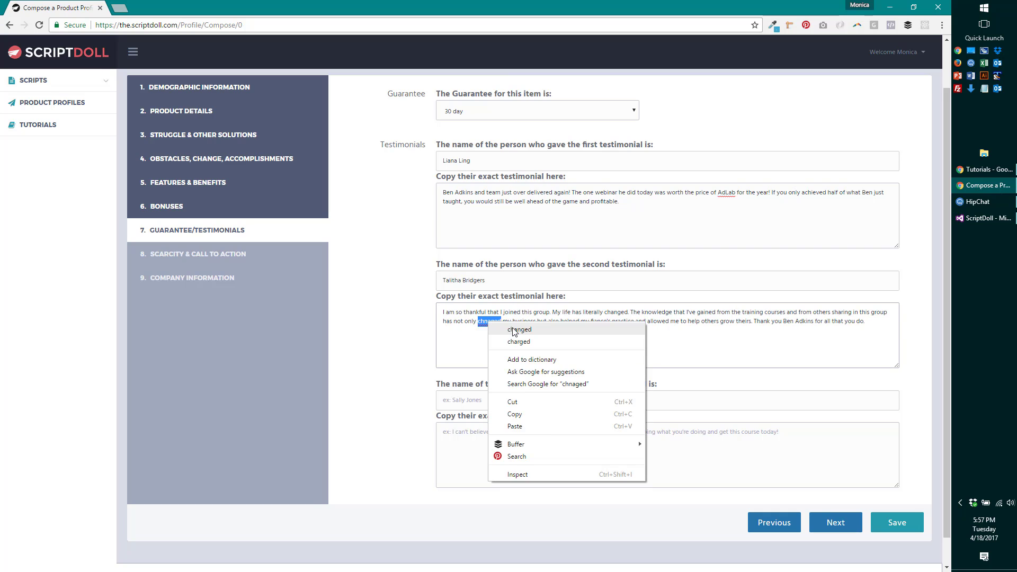
{"action": "left_click", "coordinate": [521, 327]}
{"action": "key", "text": "Tab"}
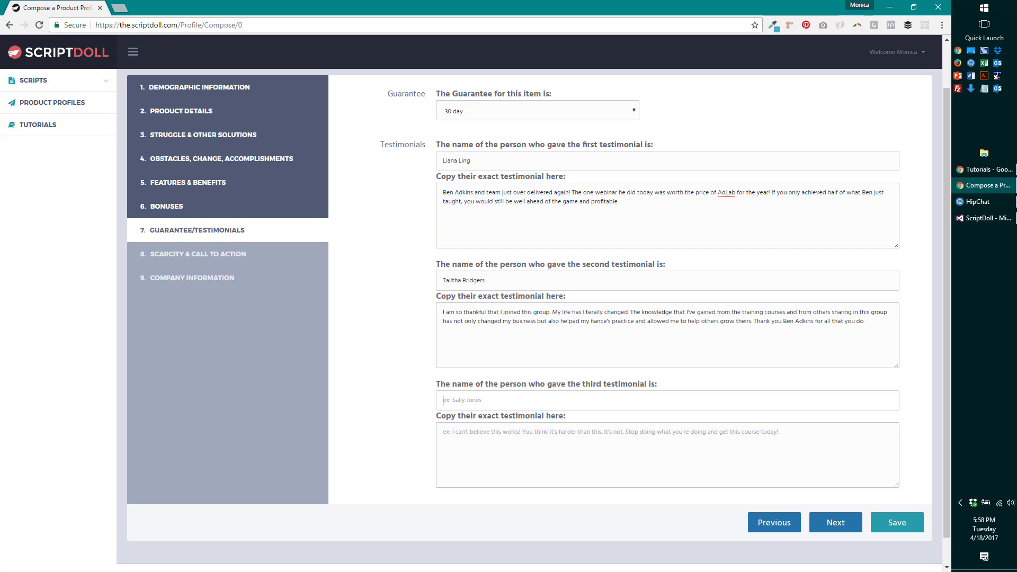
{"action": "key", "text": "alt+Tab"}
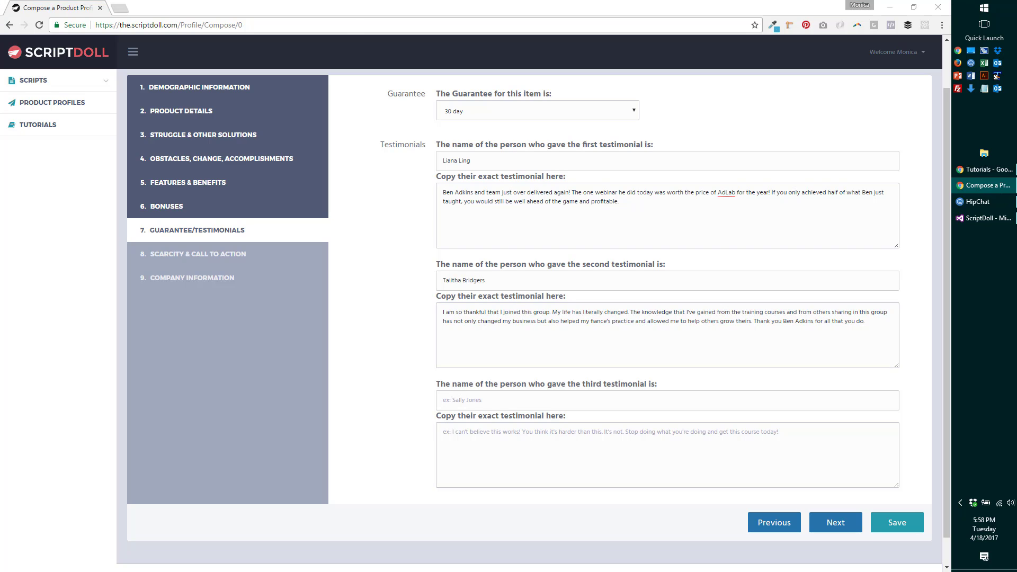
- Enter the third giver's name and quote praising AdLab's latest training, correcting 'teh'
{"action": "left_click", "coordinate": [472, 409]}
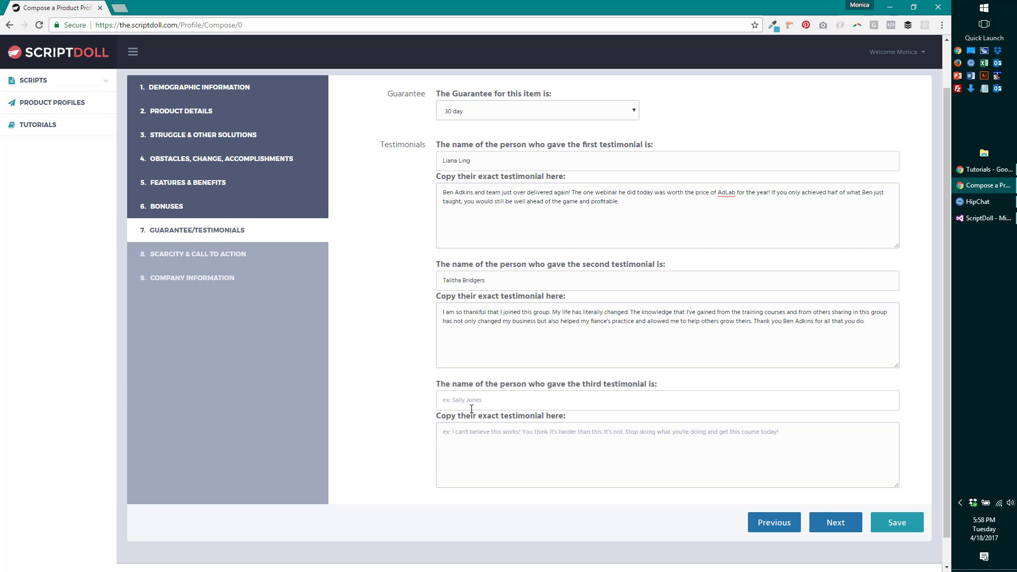
{"action": "left_click", "coordinate": [483, 464]}
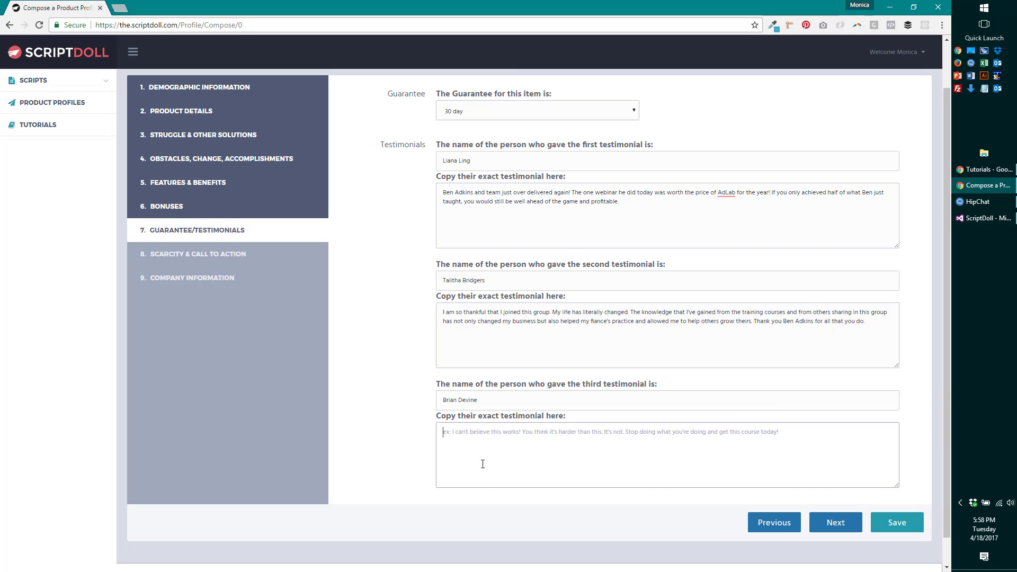
{"action": "type", "text": "If the latest tr"}
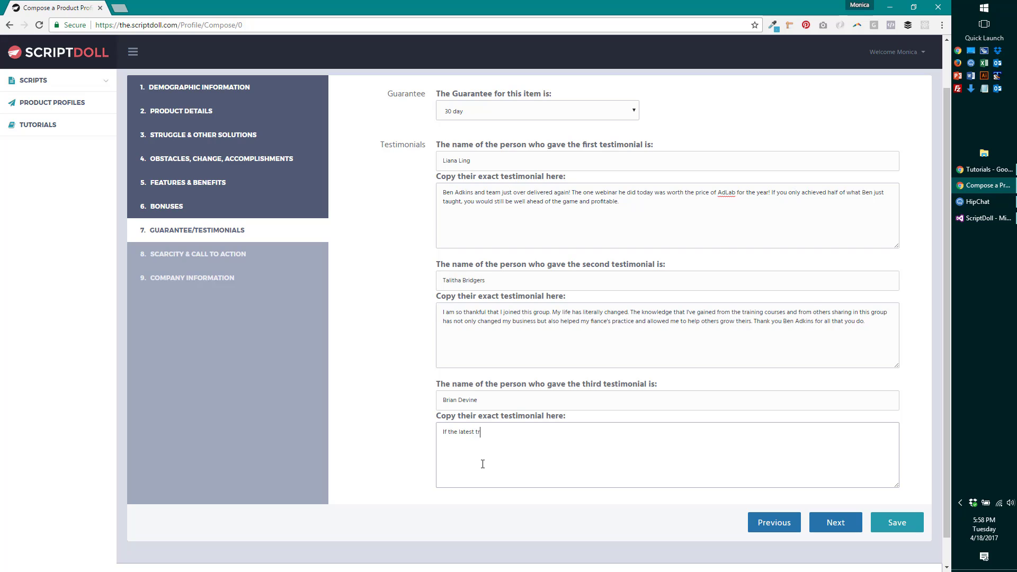
{"action": "type", "text": "aining is what we can expect from AdLab going forward, count me impres"}
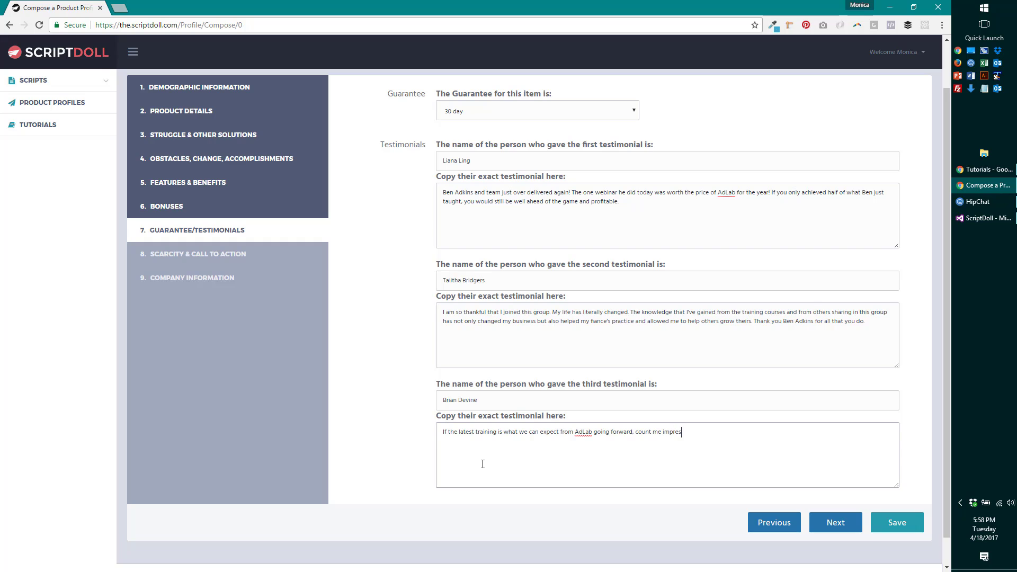
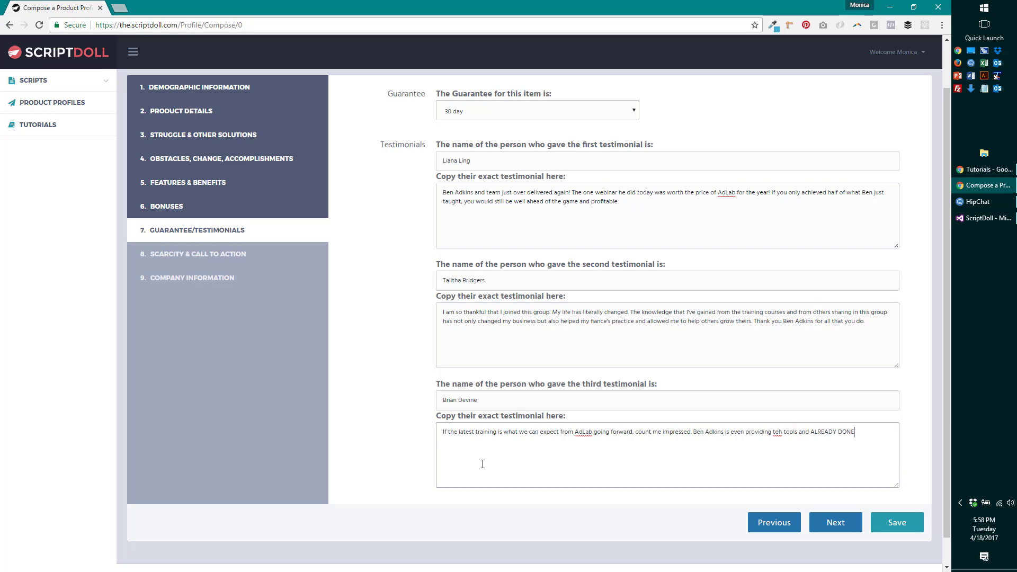
{"action": "type", "text": " pages to start using right now. Imppressive"}
{"action": "left_click", "coordinate": [778, 431]}
{"action": "key", "text": "BackSpace"}
{"action": "key", "text": "Right"}
{"action": "type", "text": "e"}
- On Scarcity & Call to Action, keep Availability scarcity with 100 copies available
{"action": "left_click", "coordinate": [839, 529]}
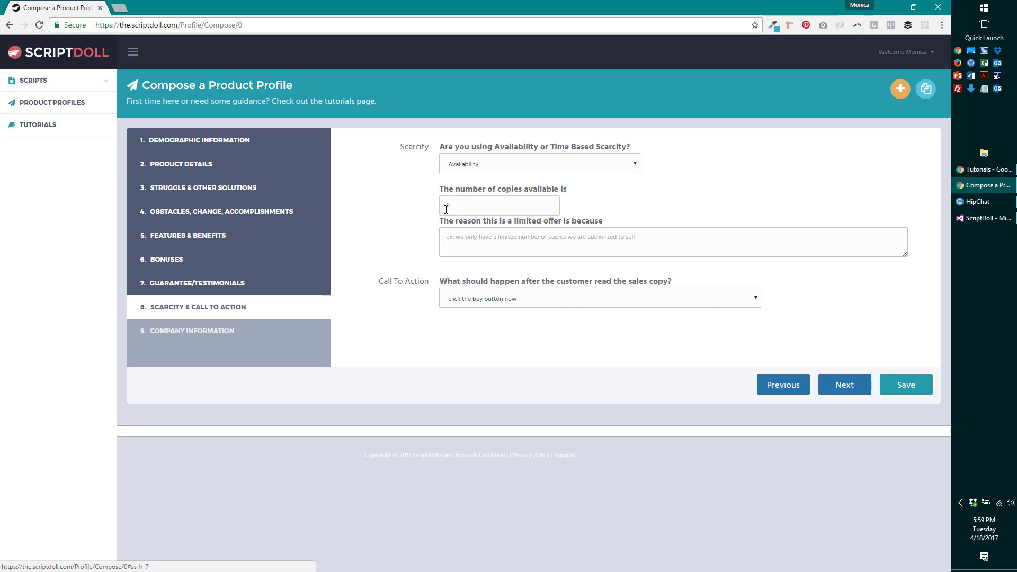
{"action": "left_click", "coordinate": [484, 166]}
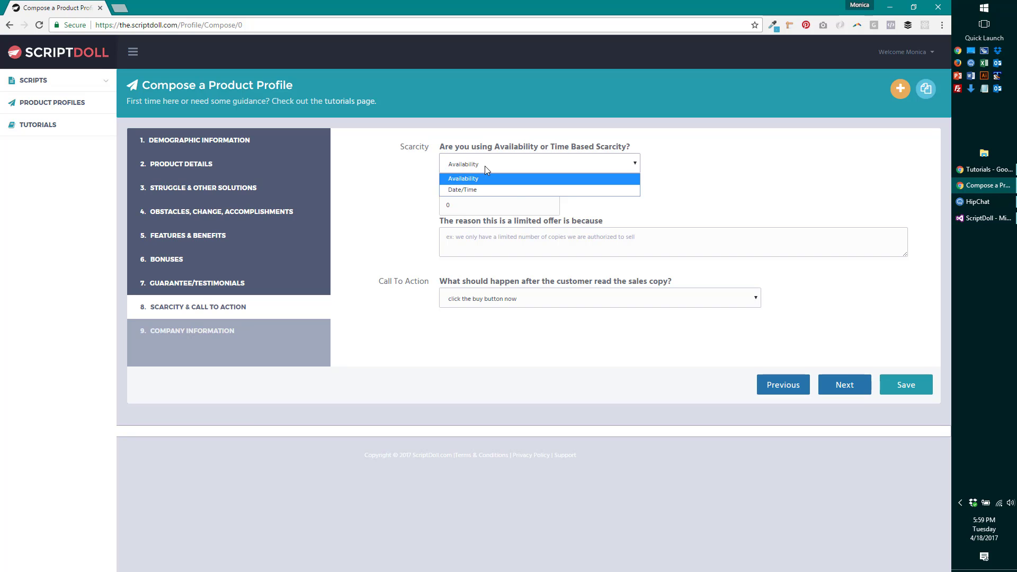
{"action": "left_click", "coordinate": [485, 166]}
{"action": "left_click", "coordinate": [485, 166]}
{"action": "left_click", "coordinate": [485, 166]}
{"action": "left_click", "coordinate": [487, 166]}
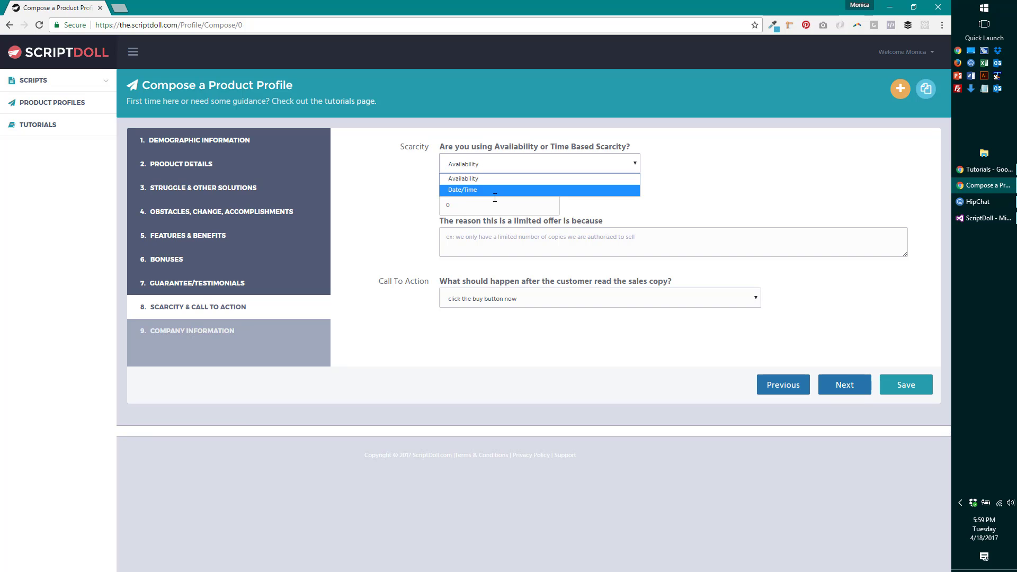
{"action": "left_click", "coordinate": [495, 178]}
{"action": "left_click_drag", "start_coordinate": [488, 192], "coordinate": [390, 215]}
{"action": "type", "text": "100"}
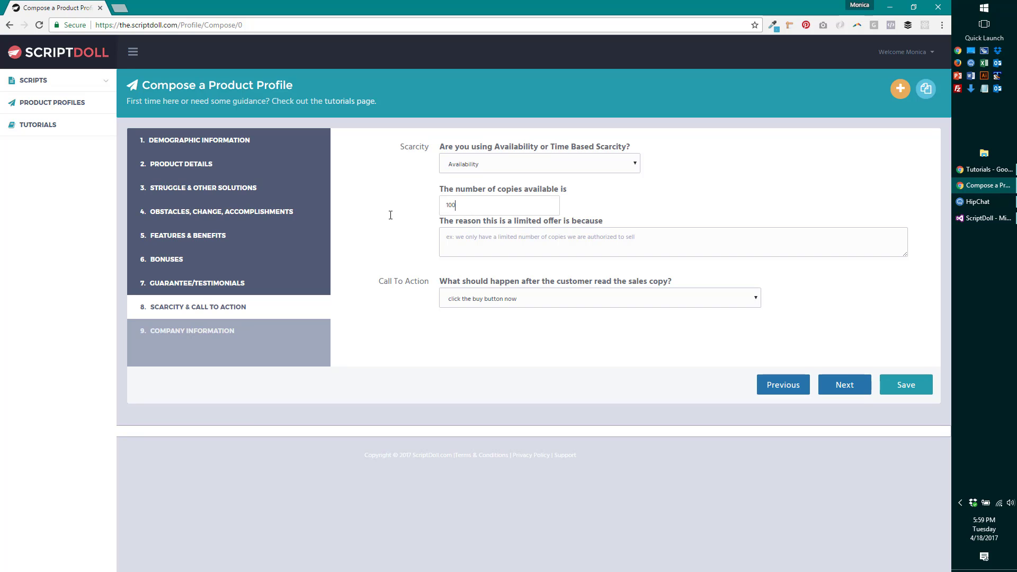
- Give the reason 'we have to raise the price so that we can keep up with the demand'
{"action": "left_click", "coordinate": [476, 238]}
{"action": "type", "text": "we jave tp"}
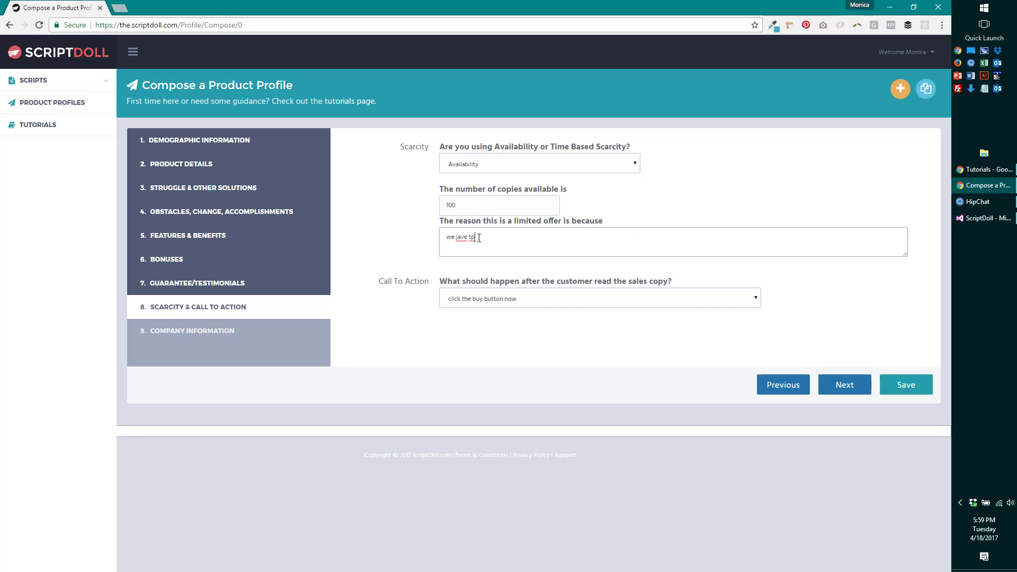
{"action": "key", "text": "BackSpace"}
{"action": "key", "text": "BackSpace"}
{"action": "key", "text": "BackSpace"}
{"action": "key", "text": "BackSpace"}
{"action": "key", "text": "BackSpace"}
{"action": "key", "text": "BackSpace"}
{"action": "key", "text": "BackSpace"}
{"action": "type", "text": "have to raise the price so that we can keep up with the demain"}
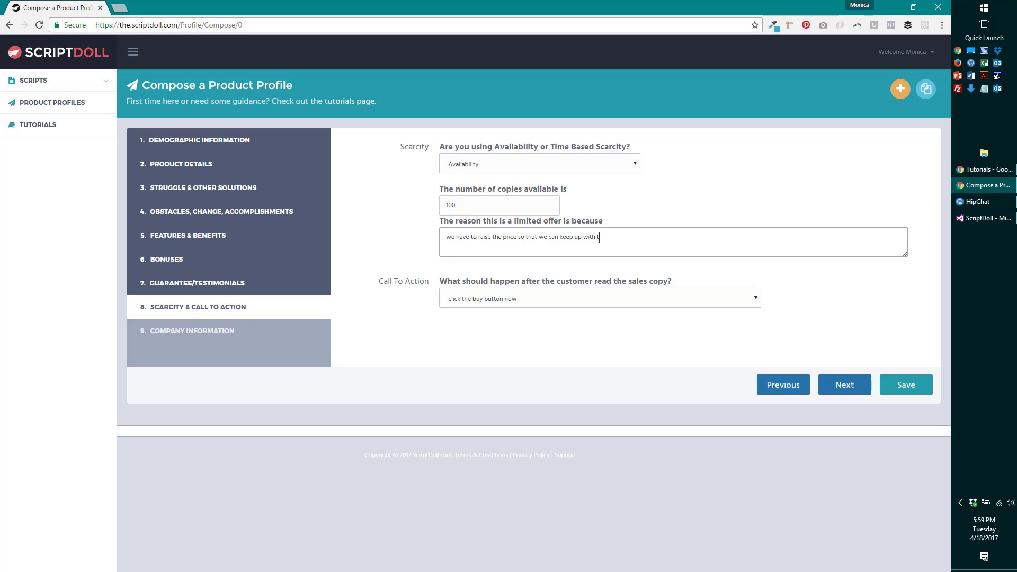
{"action": "key", "text": "BackSpace"}
{"action": "key", "text": "BackSpace"}
{"action": "type", "text": "nd"}
- Keep Availability scarcity and the 'click the buy button now' call to action, then continue to Company Information
{"action": "left_click", "coordinate": [491, 165]}
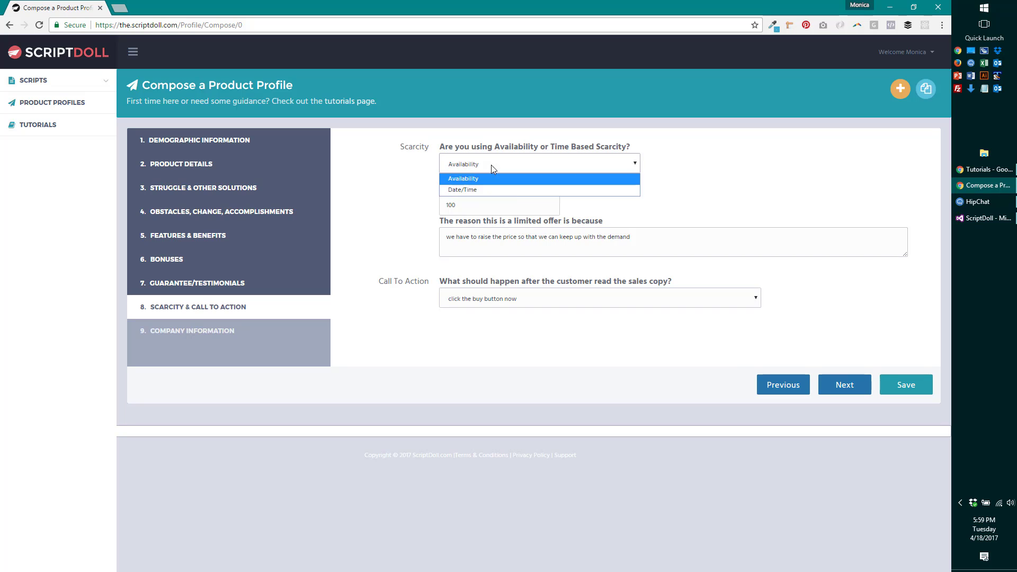
{"action": "left_click", "coordinate": [521, 187]}
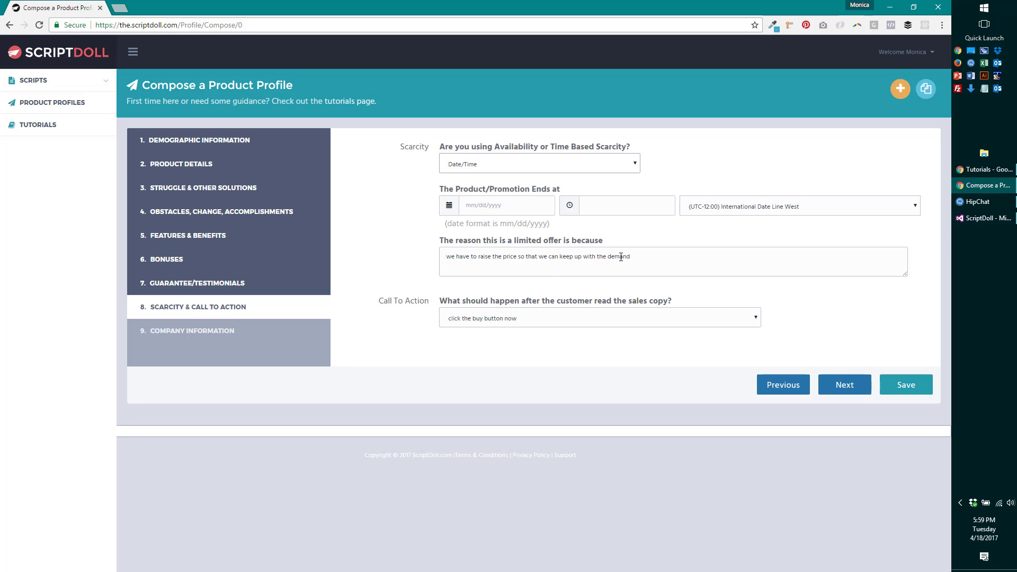
{"action": "left_click", "coordinate": [548, 165]}
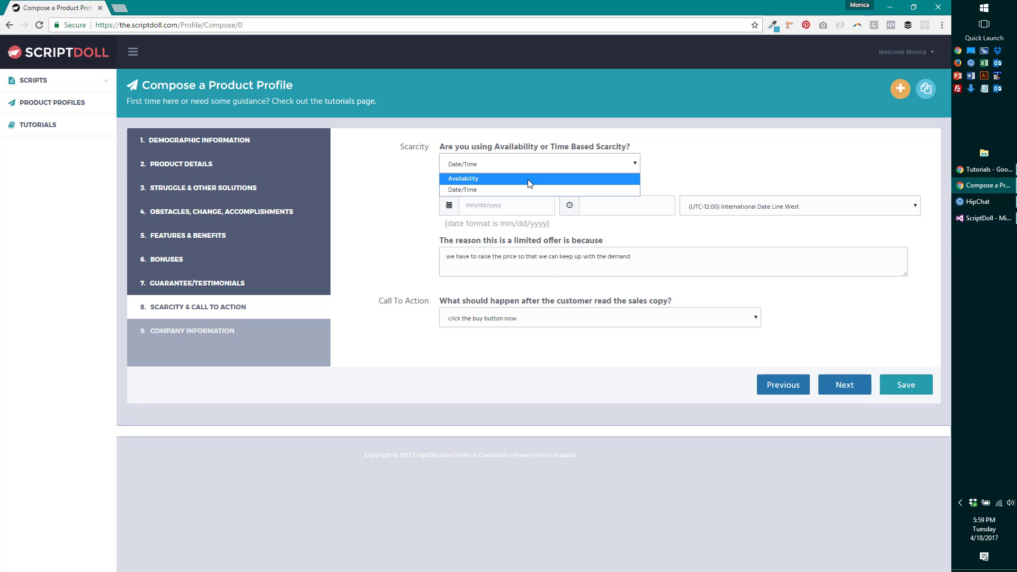
{"action": "left_click", "coordinate": [530, 180]}
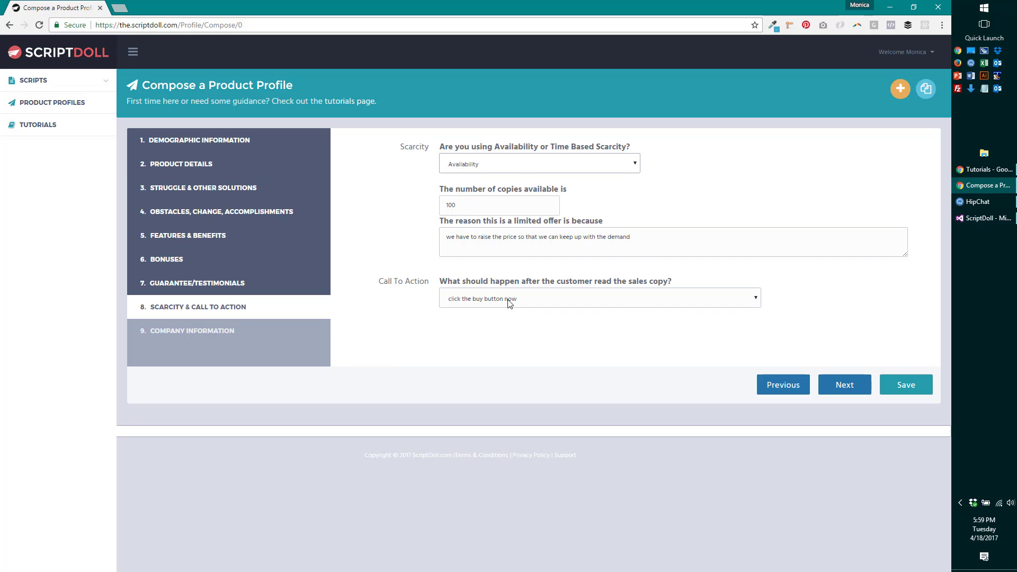
{"action": "left_click", "coordinate": [684, 301]}
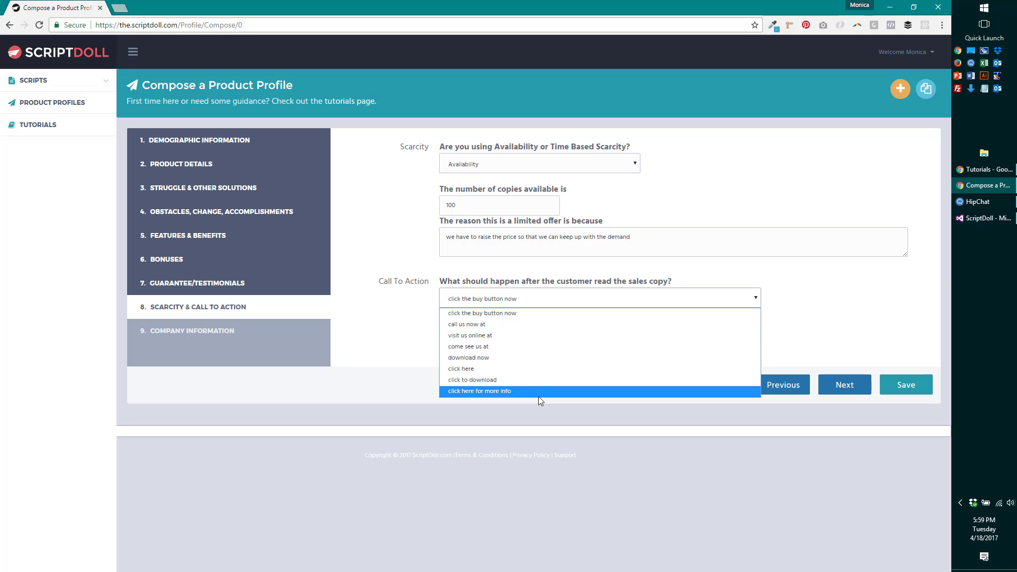
{"action": "left_click", "coordinate": [842, 315]}
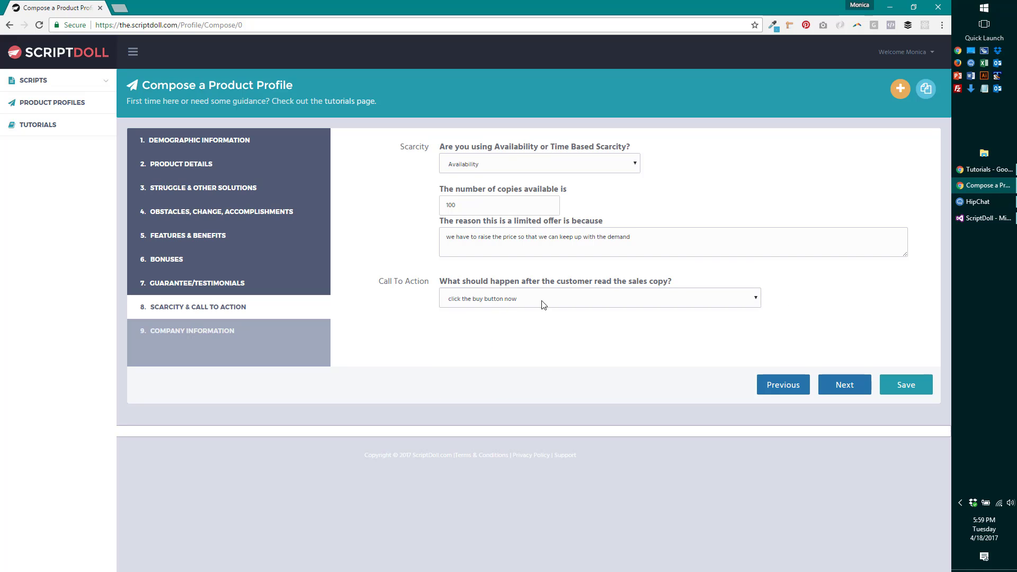
{"action": "left_click", "coordinate": [842, 386]}
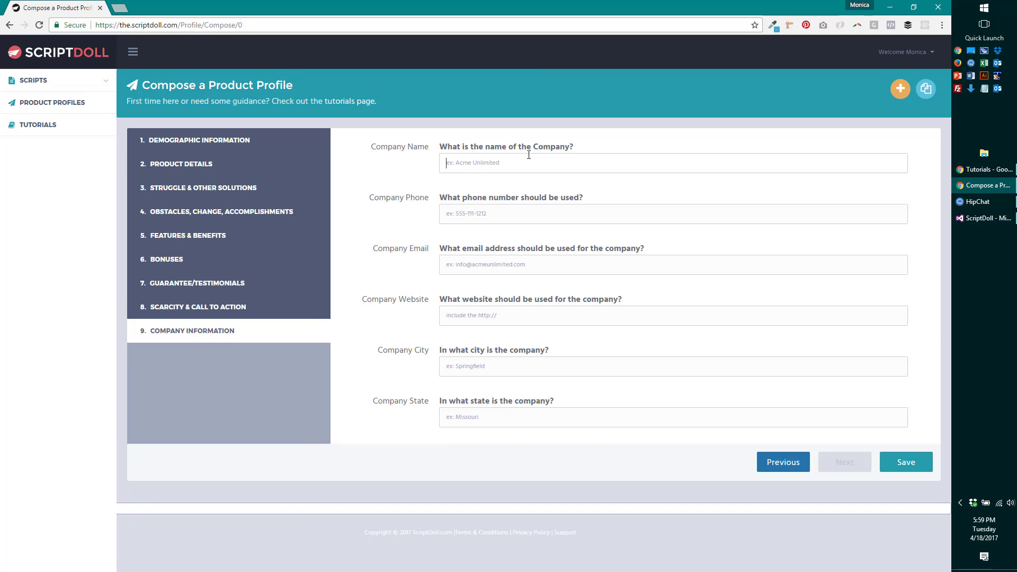
- Enter company name 'Fearless Social', paste the company phone number and fill in the company email
{"action": "type", "text": "Fear"}
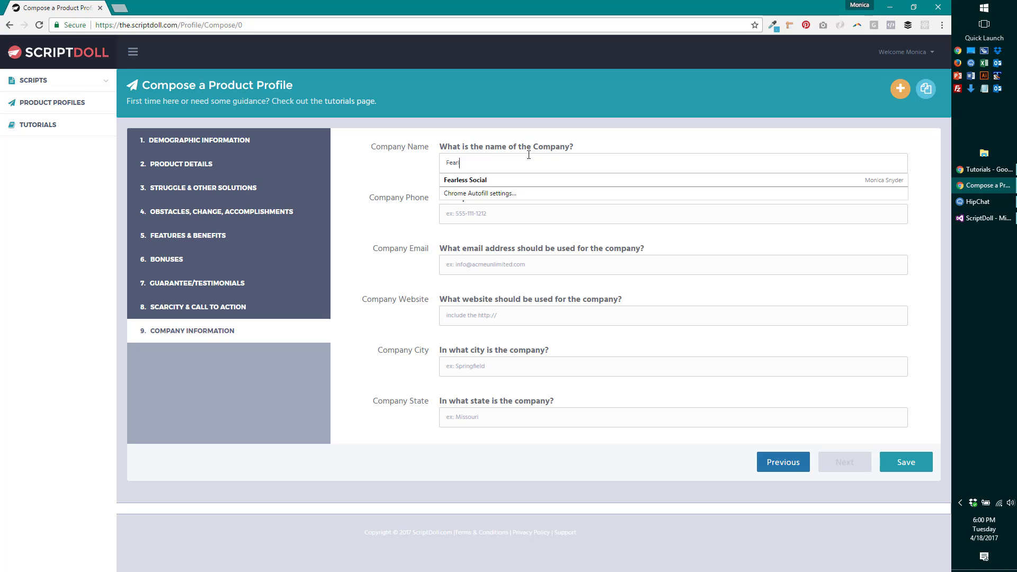
{"action": "type", "text": "less Social"}
{"action": "left_click", "coordinate": [510, 214]}
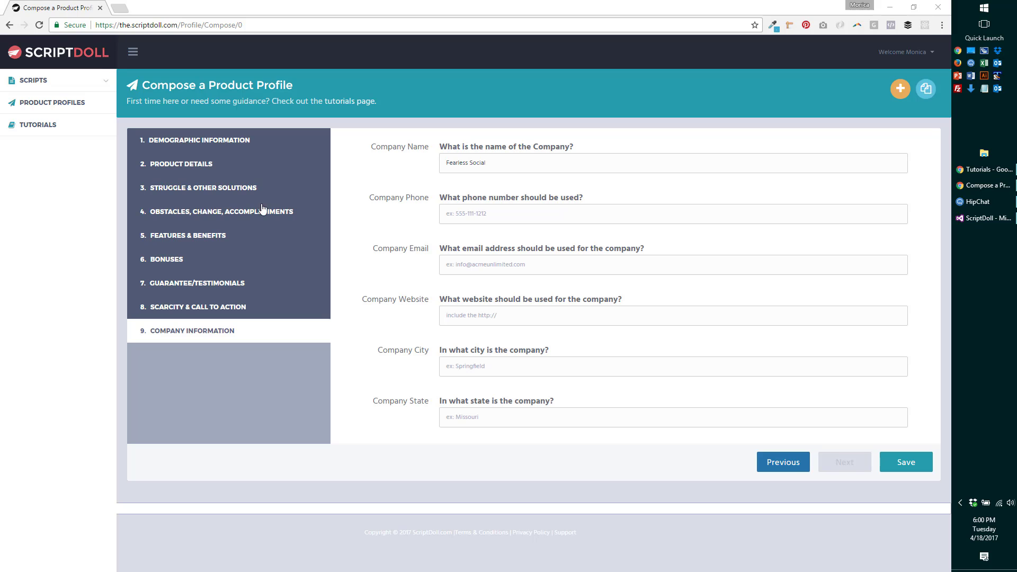
{"action": "left_click", "coordinate": [459, 215]}
{"action": "key", "text": "ctrl+v"}
{"action": "left_click", "coordinate": [508, 271]}
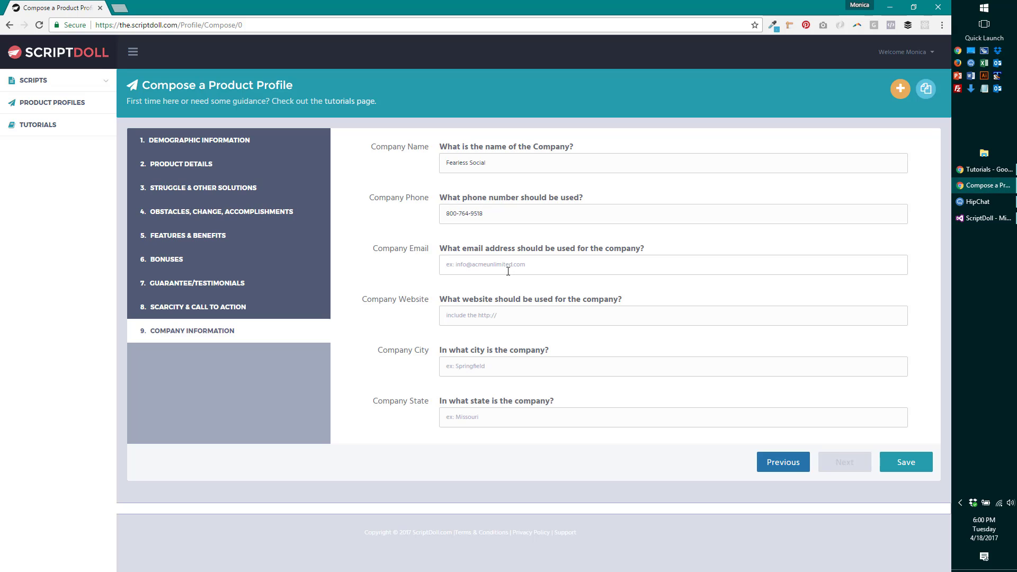
{"action": "left_click", "coordinate": [544, 312]}
{"action": "type", "text": "http://adlabblog.com"}
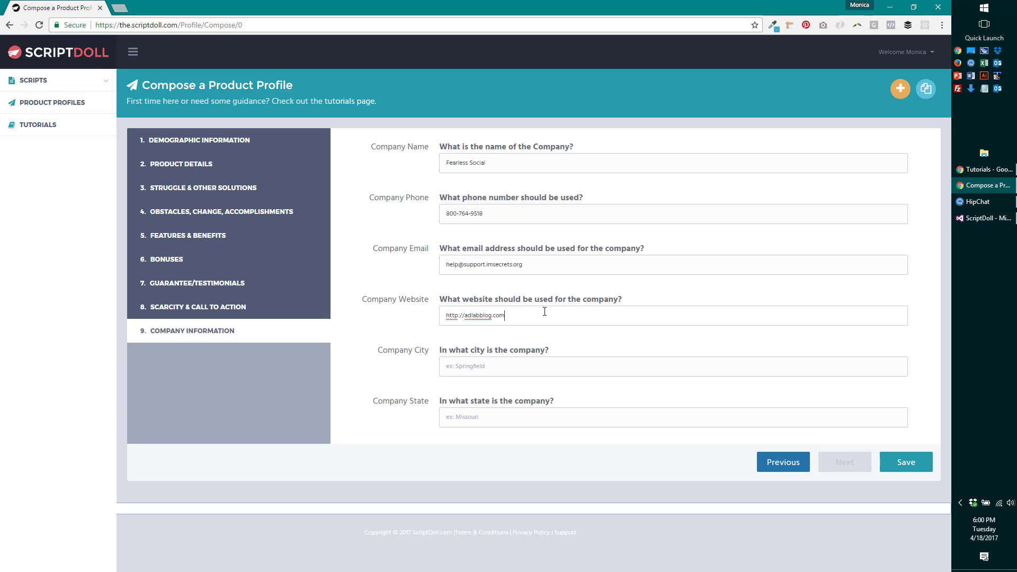
{"action": "left_click", "coordinate": [534, 371]}
{"action": "type", "text": "plar Bluff"}
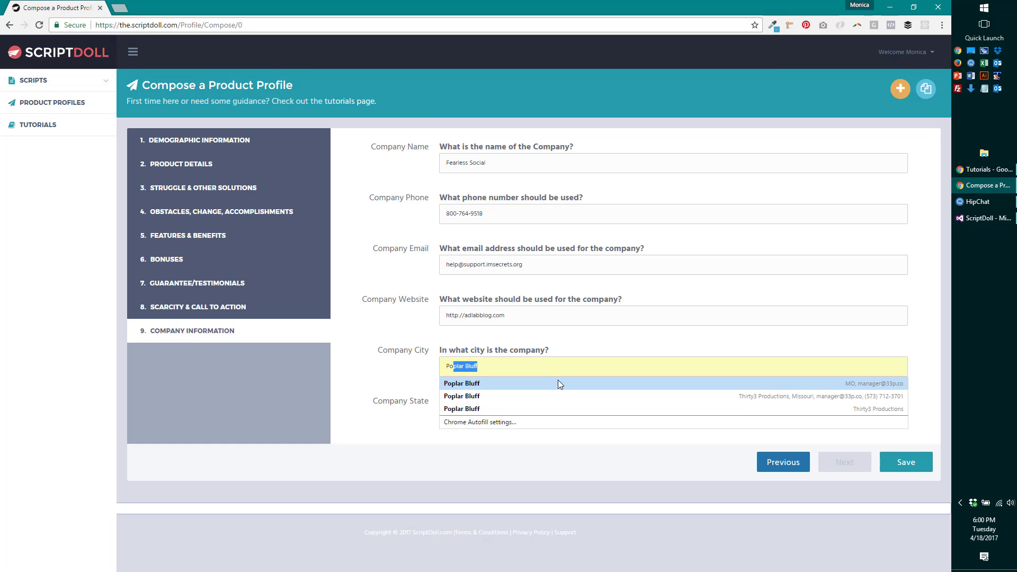
{"action": "left_click", "coordinate": [558, 382]}
{"action": "key", "text": "BackSpace"}
{"action": "type", "text": "O"}
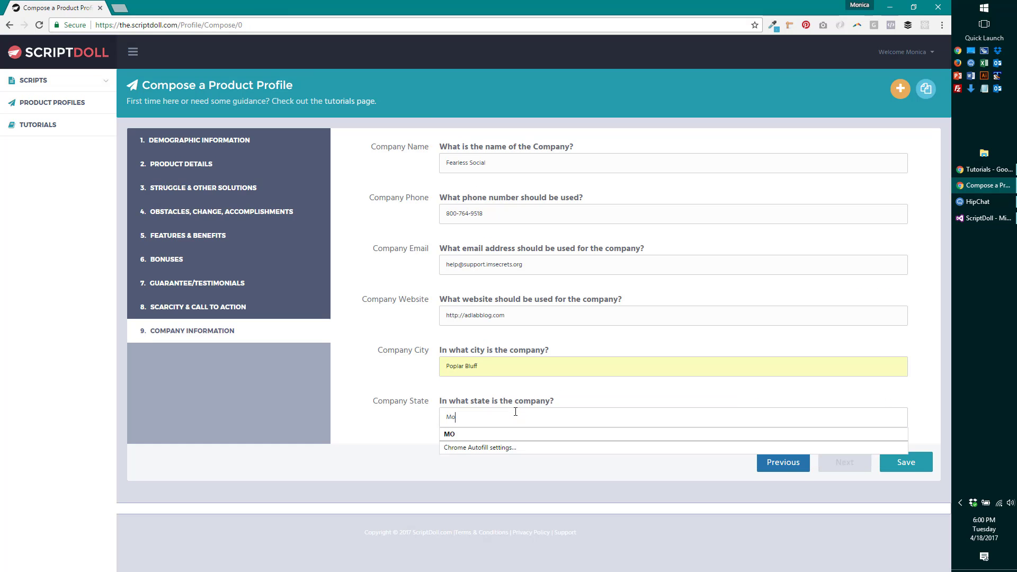
{"action": "key", "text": "BackSpace"}
{"action": "key", "text": "BackSpace"}
{"action": "type", "text": "O"}
{"action": "key", "text": "BackSpace"}
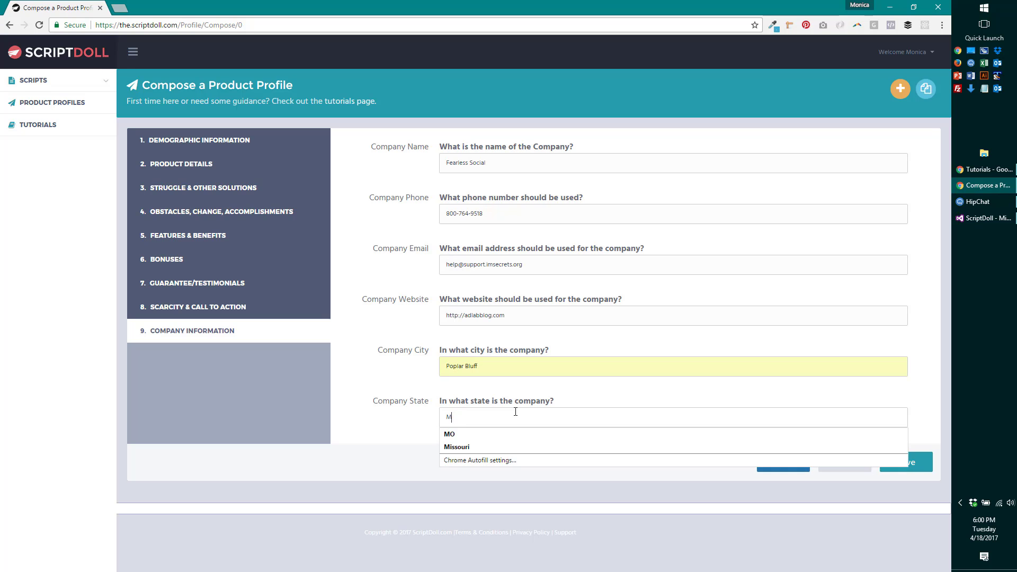
{"action": "type", "text": "iss"}
{"action": "key", "text": "Down"}
{"action": "key", "text": "Return"}
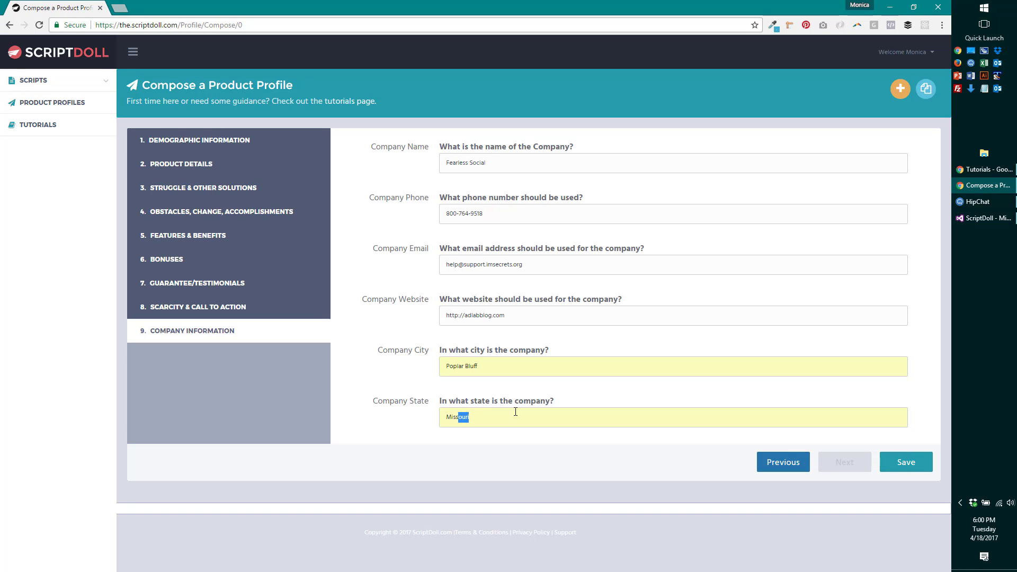
{"action": "left_click", "coordinate": [912, 466]}
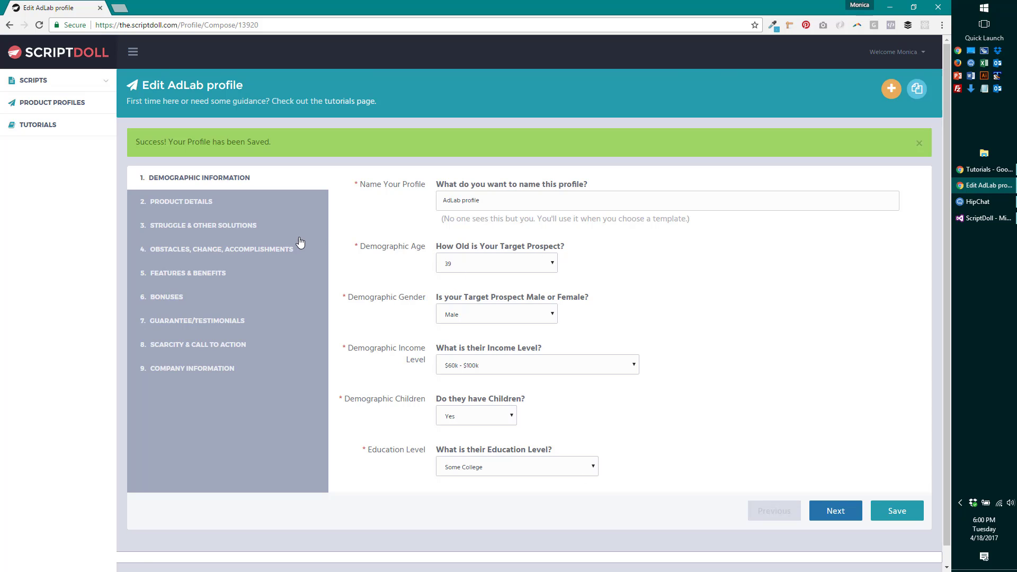
- Under Scripts > Sales Letter, select The Web 3.0 Sales Letter template
{"action": "left_click", "coordinate": [49, 86]}
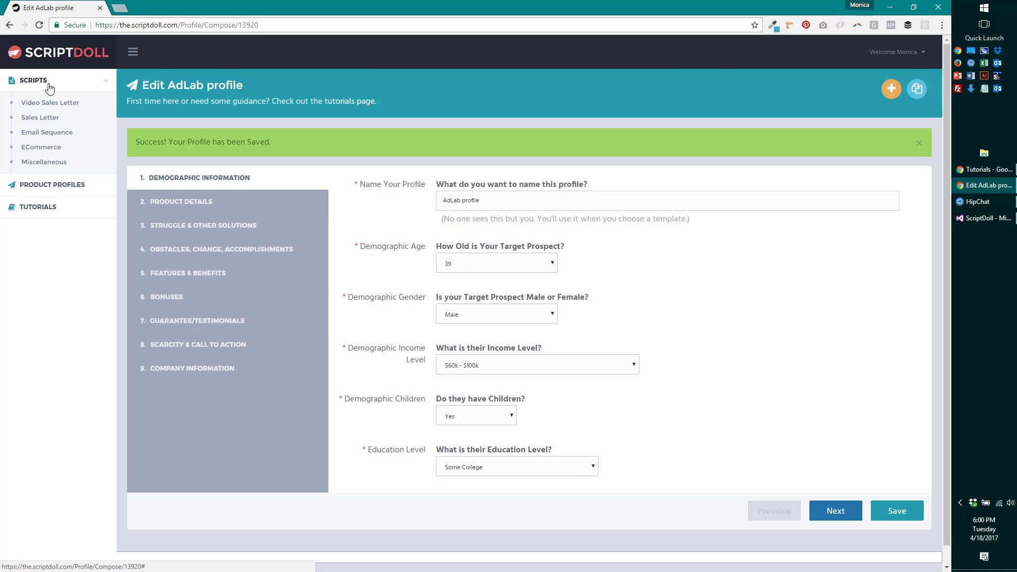
{"action": "left_click", "coordinate": [51, 119]}
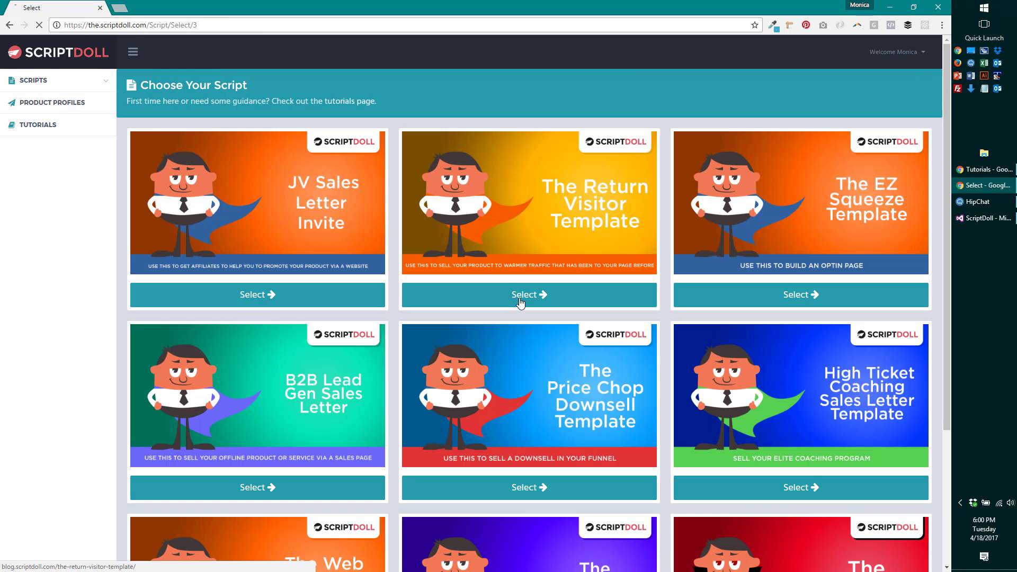
{"action": "scroll", "coordinate": [465, 302], "scroll_direction": "down", "scroll_amount": 3}
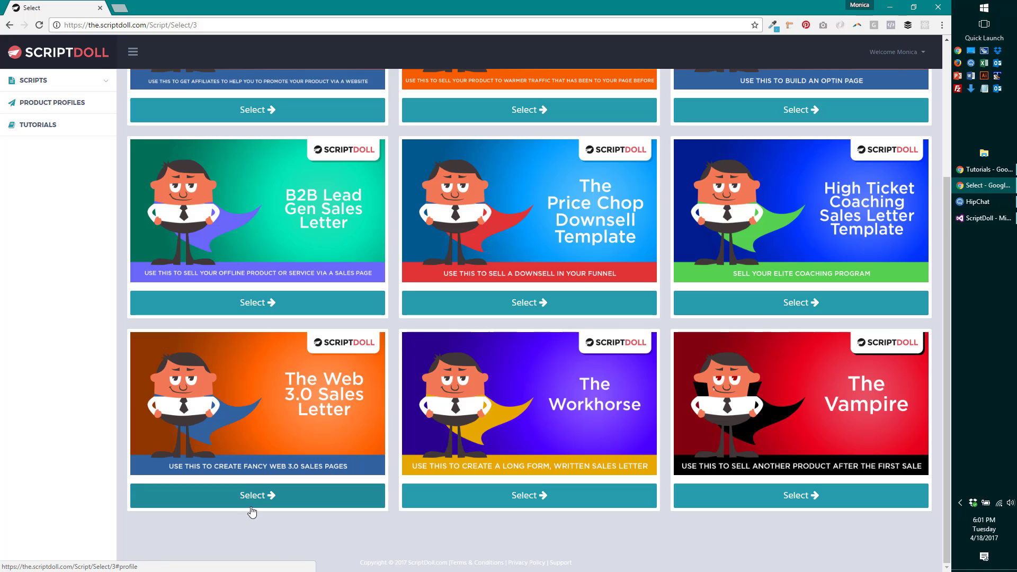
{"action": "left_click", "coordinate": [274, 498]}
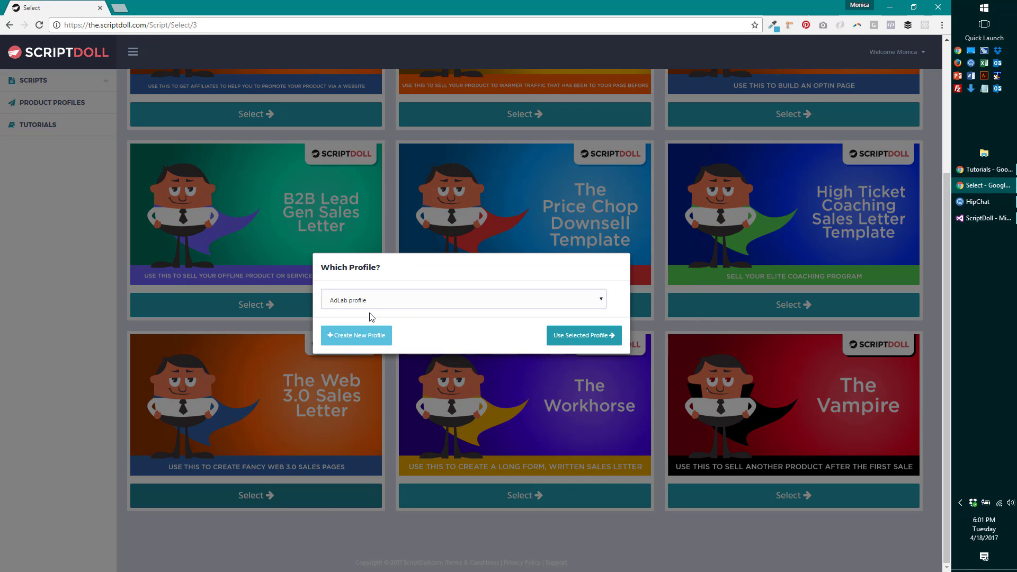
- Build the Web 3.0 Sales Letter from the AdLab profile and review it from top to bottom
{"action": "left_click", "coordinate": [571, 336]}
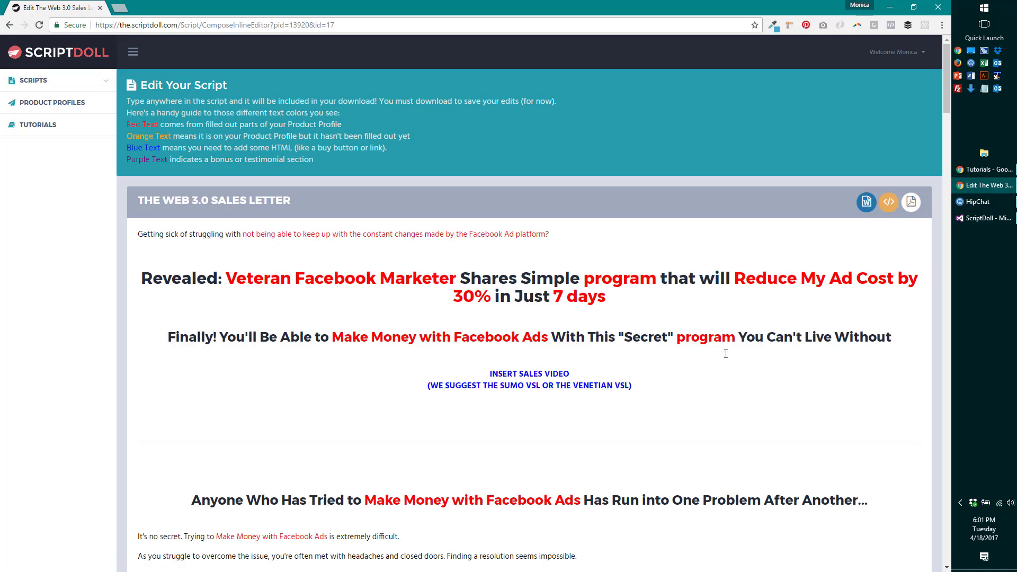
{"action": "scroll", "coordinate": [599, 407], "scroll_direction": "down", "scroll_amount": 11}
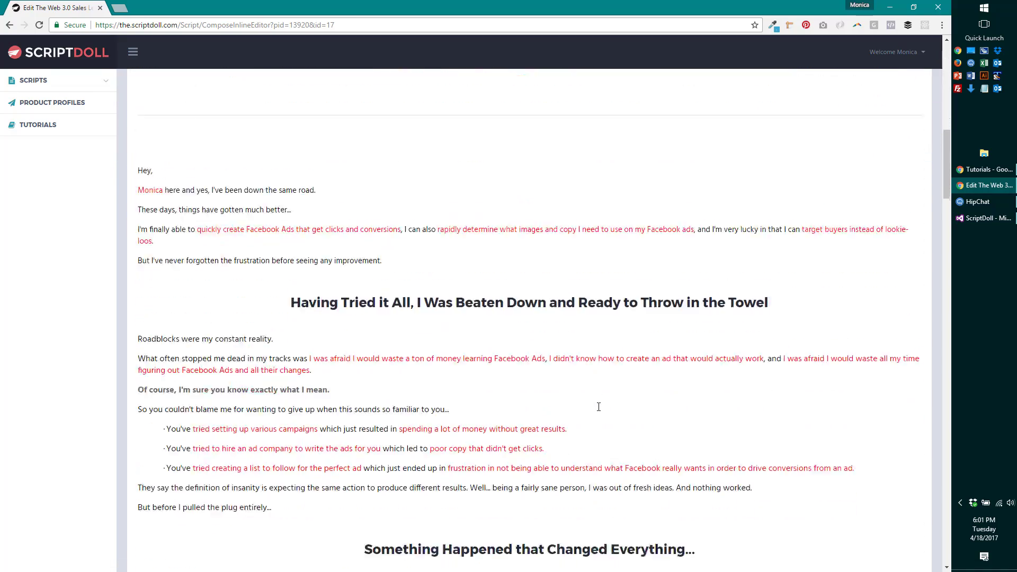
{"action": "scroll", "coordinate": [599, 406], "scroll_direction": "down", "scroll_amount": 15}
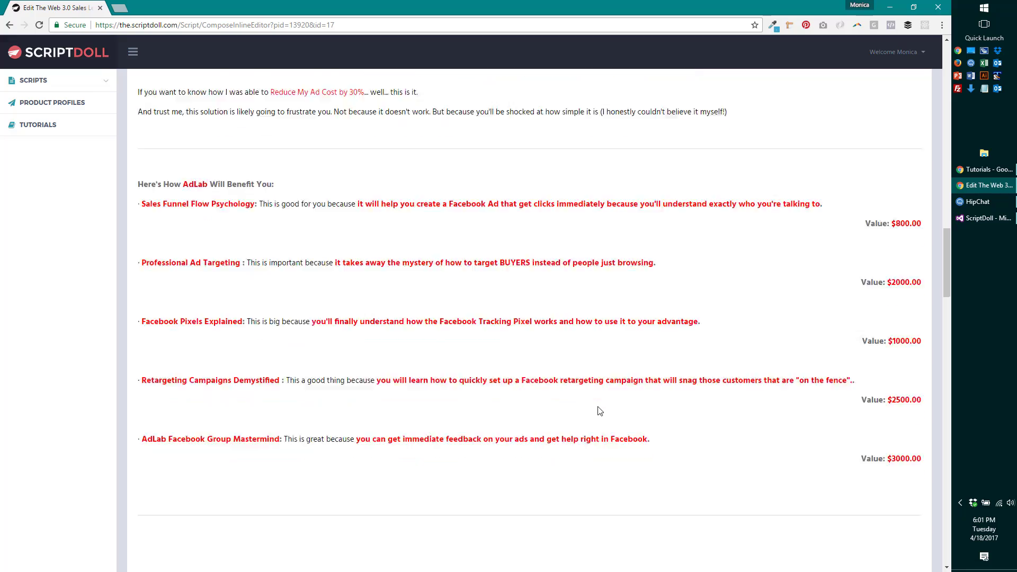
{"action": "scroll", "coordinate": [599, 411], "scroll_direction": "down", "scroll_amount": 15}
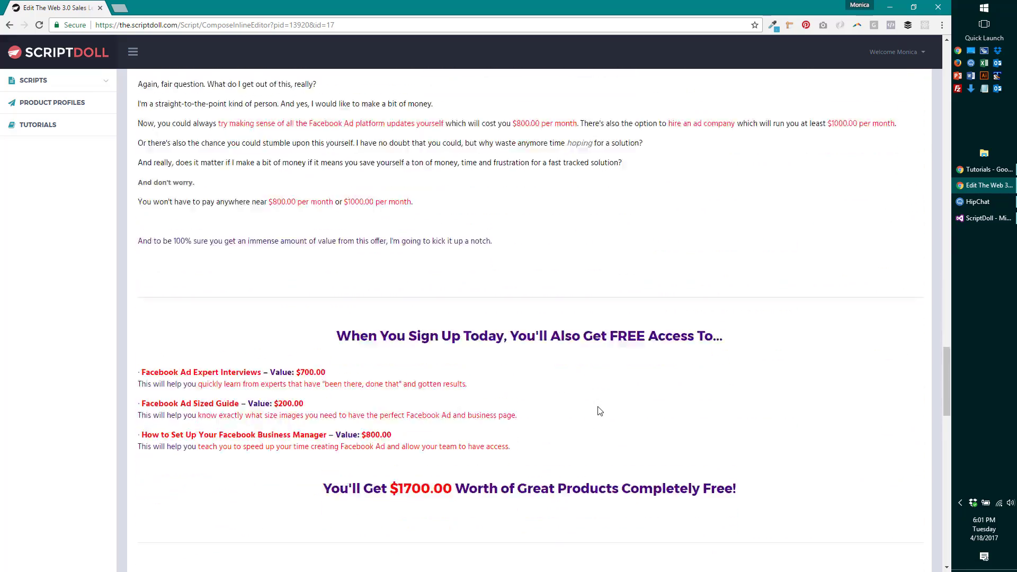
{"action": "scroll", "coordinate": [599, 411], "scroll_direction": "down", "scroll_amount": 11}
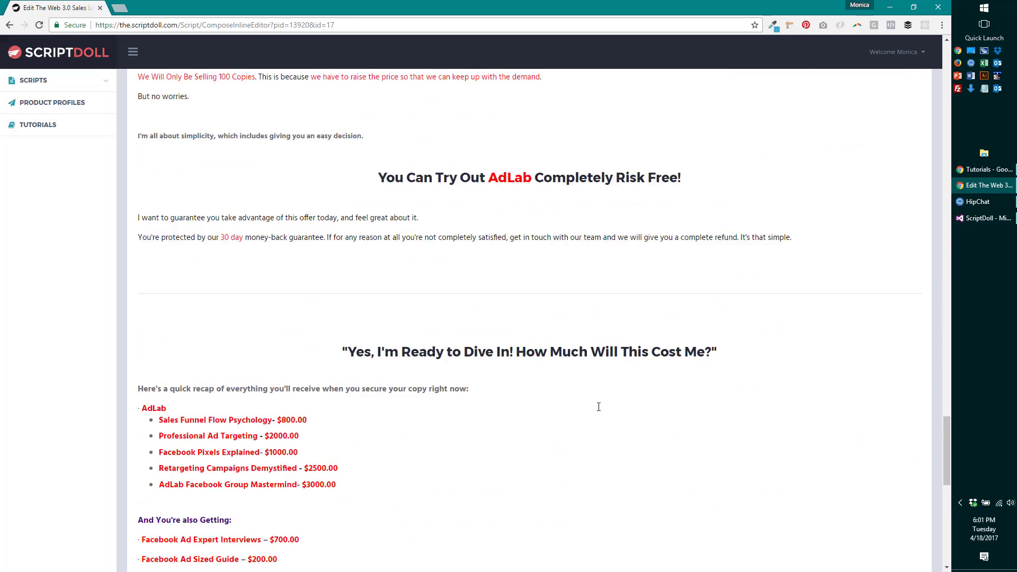
{"action": "scroll", "coordinate": [599, 407], "scroll_direction": "down", "scroll_amount": 6}
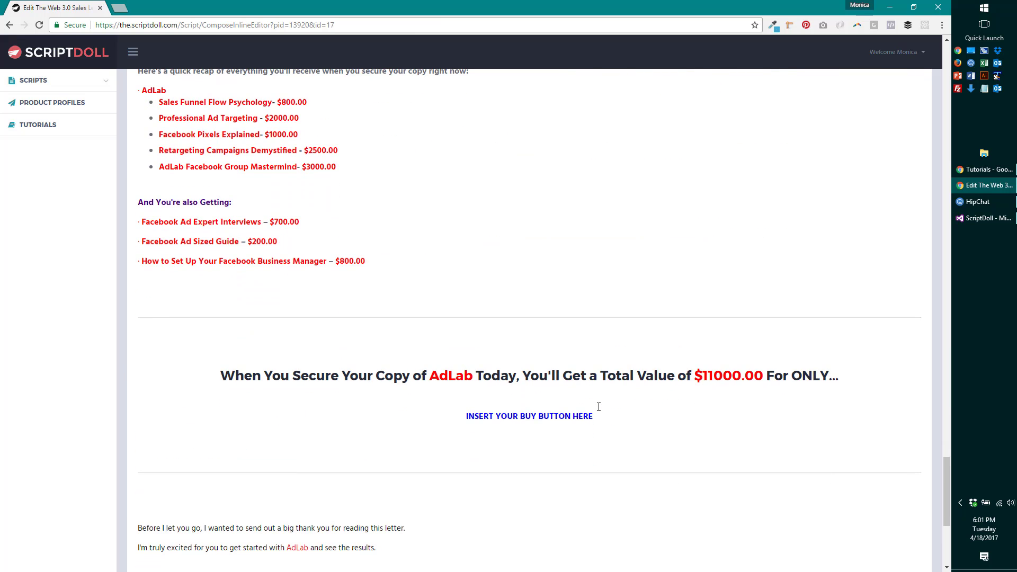
{"action": "key", "text": "Home"}
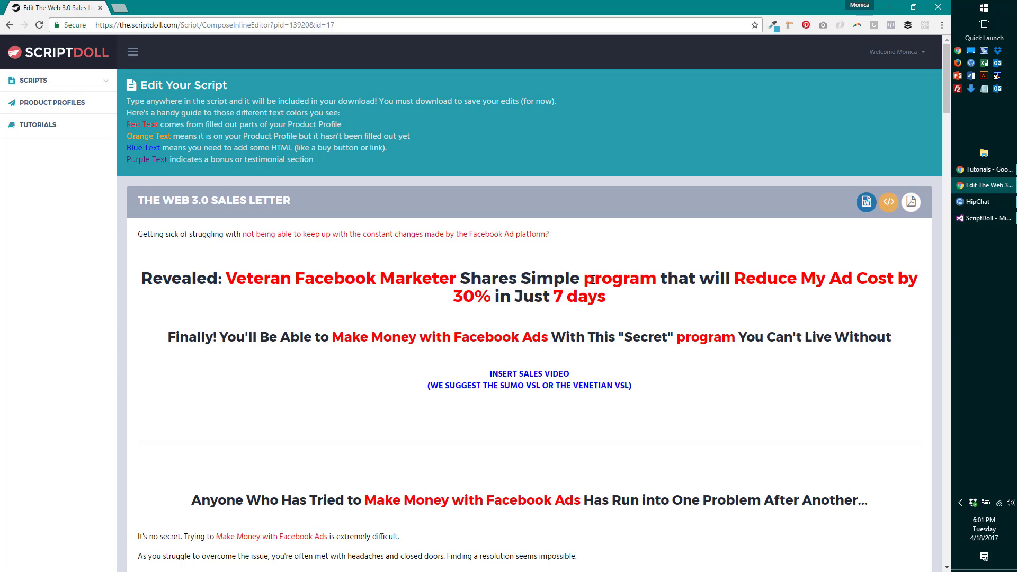
- In the first headline, capitalize 'Program' and replace 'My Ad Cost' with 'Facebook Ad Costs'
{"action": "left_click_drag", "start_coordinate": [595, 280], "coordinate": [589, 279]}
{"action": "type", "text": "P"}
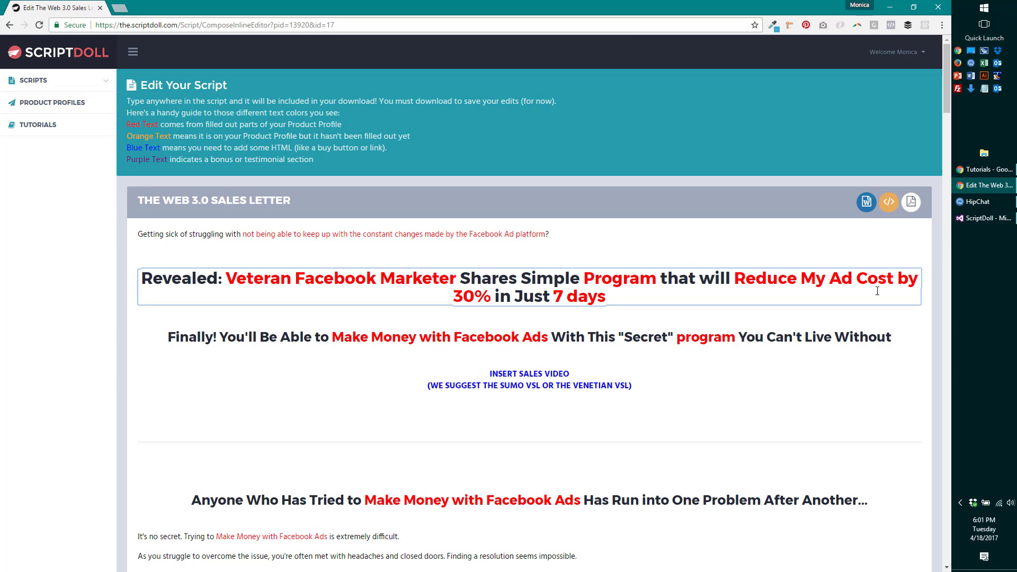
{"action": "double_click", "coordinate": [811, 278]}
{"action": "type", "text": "Fac"}
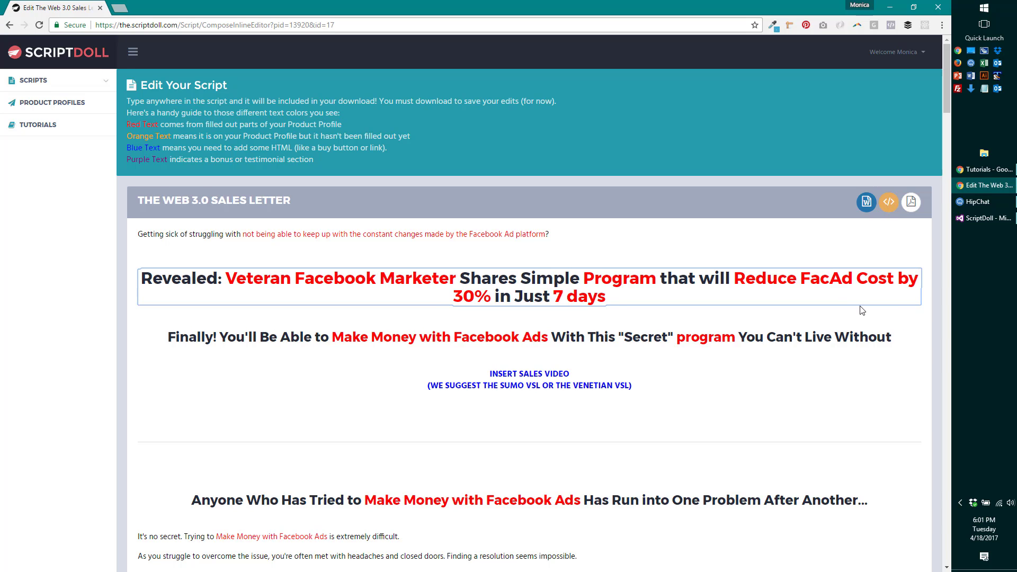
{"action": "type", "text": "ebook Ad Co"}
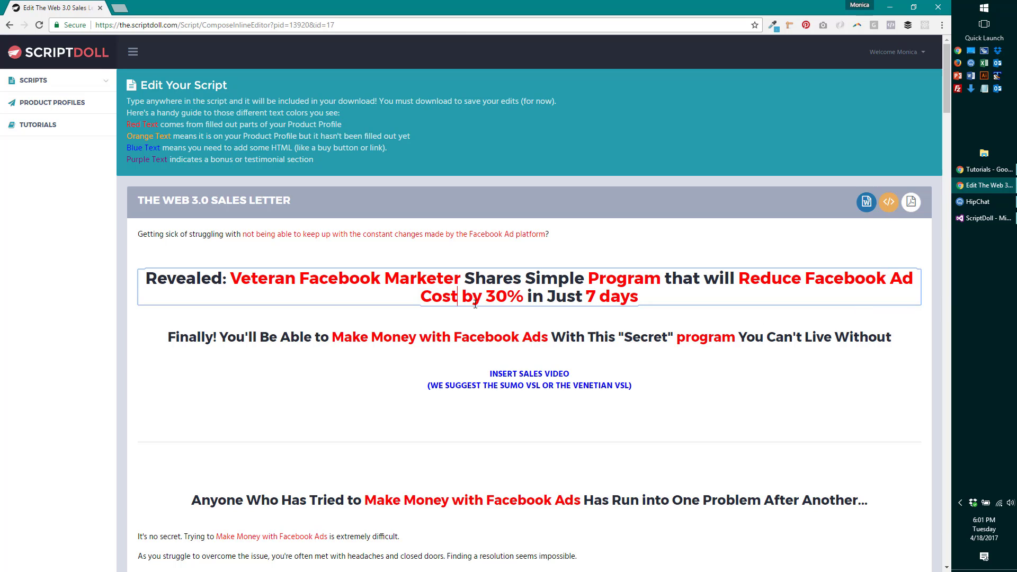
{"action": "type", "text": "s"}
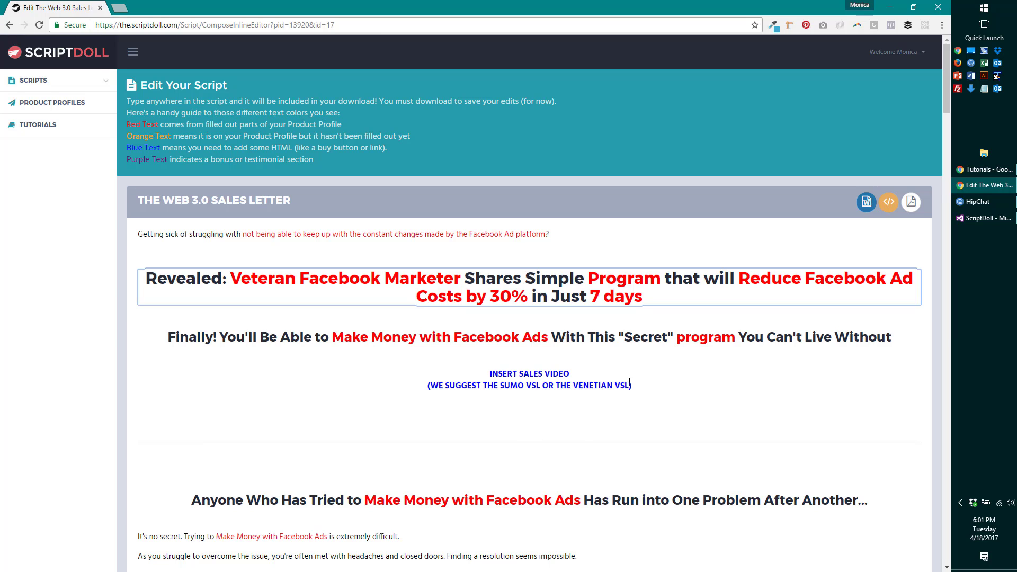
- Capitalize 'Program' in the second headline, 'With This 'Secret' Program You Can't Live Without'
{"action": "left_click_drag", "start_coordinate": [679, 339], "coordinate": [685, 339]}
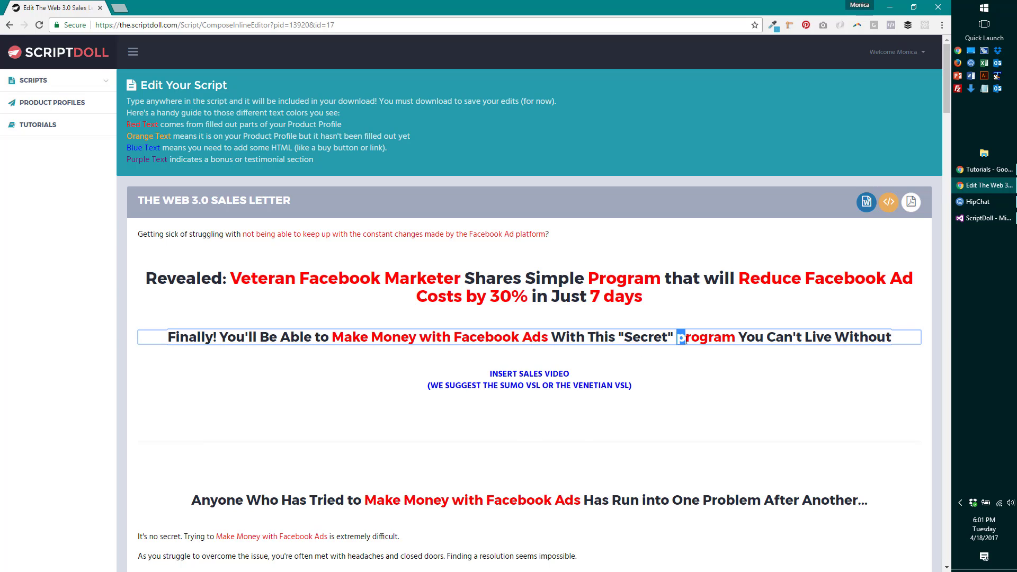
{"action": "type", "text": "P"}
{"action": "left_click", "coordinate": [546, 400]}
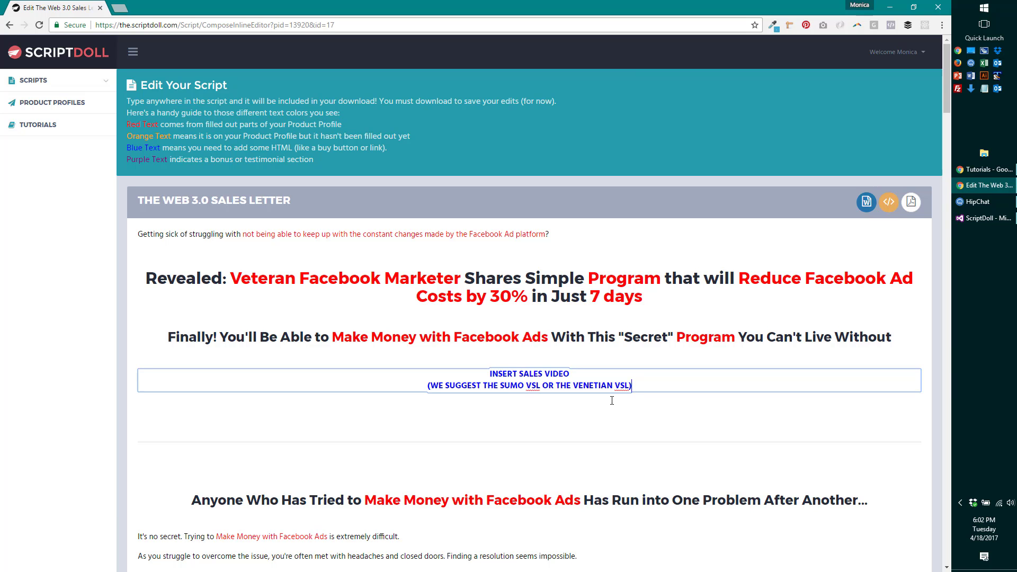
{"action": "scroll", "coordinate": [612, 400], "scroll_direction": "down", "scroll_amount": 3}
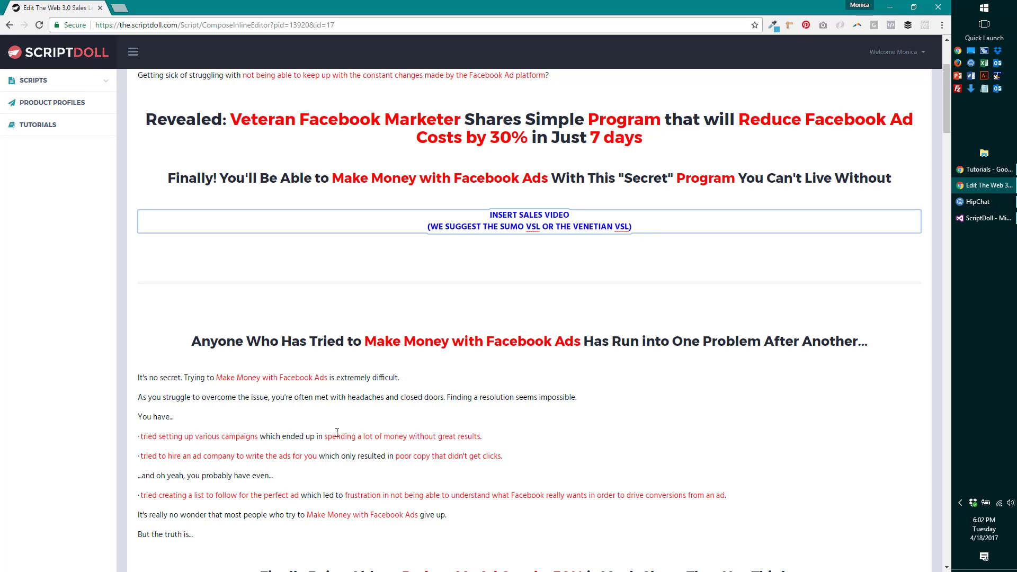
- In the 'Finally Being Able to…' heading, change 'My Ad Cost' to 'Facebook Ad Costs'
{"action": "scroll", "coordinate": [380, 458], "scroll_direction": "down", "scroll_amount": 2}
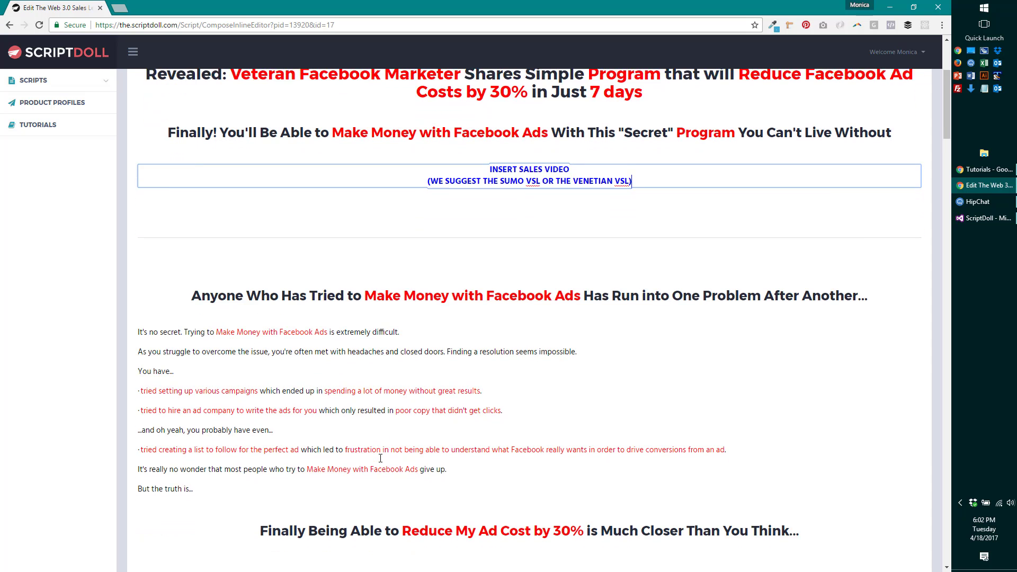
{"action": "scroll", "coordinate": [426, 408], "scroll_direction": "down", "scroll_amount": 1}
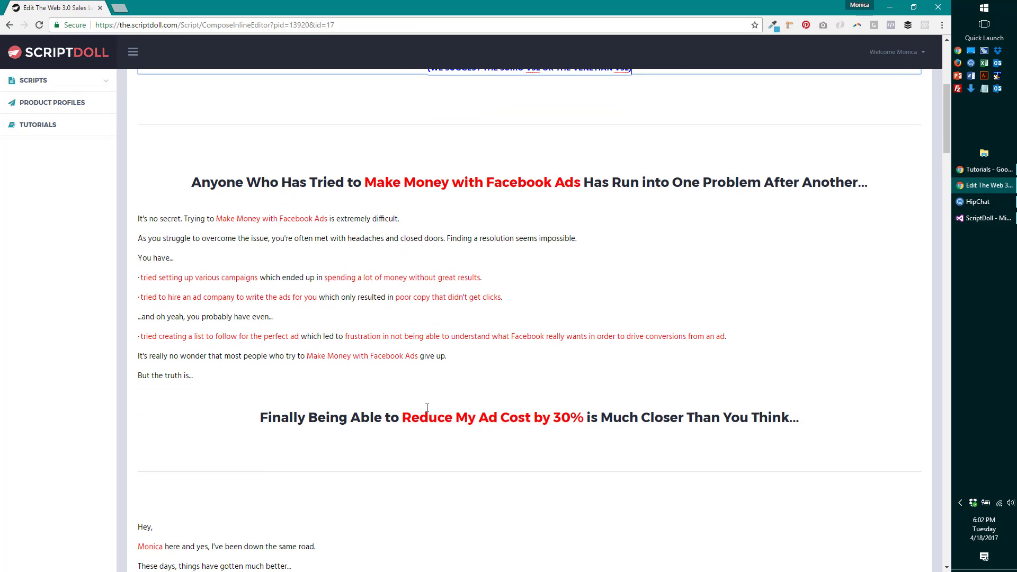
{"action": "scroll", "coordinate": [427, 407], "scroll_direction": "down", "scroll_amount": 1}
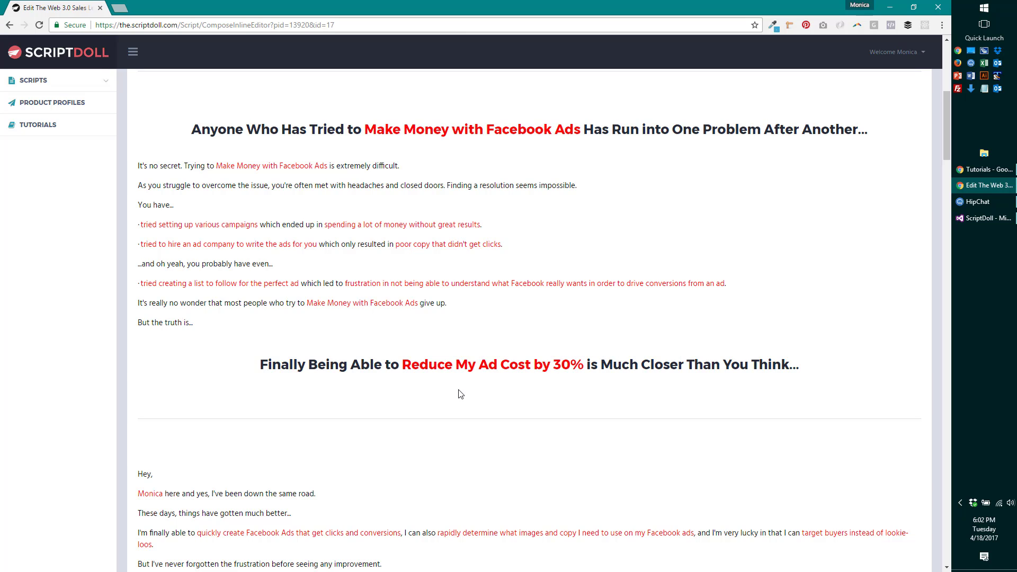
{"action": "double_click", "coordinate": [466, 365]}
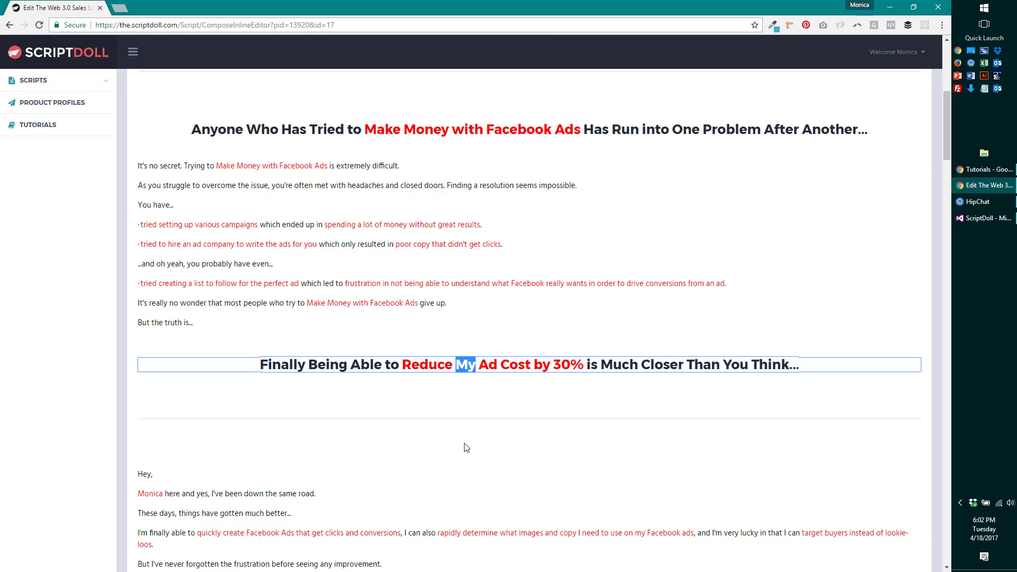
{"action": "type", "text": "Fac"}
{"action": "type", "text": "ebo"}
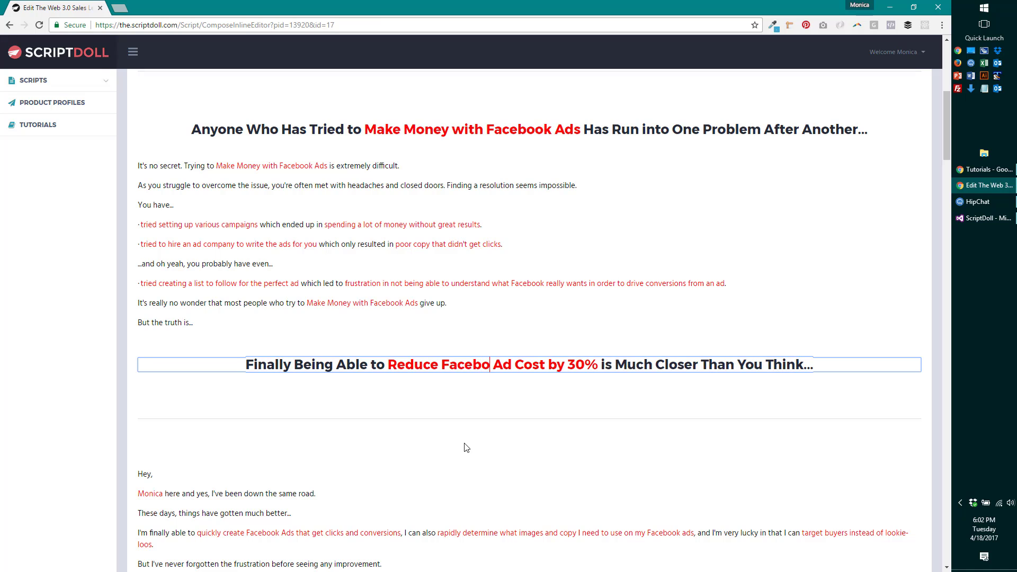
{"action": "type", "text": "ok"}
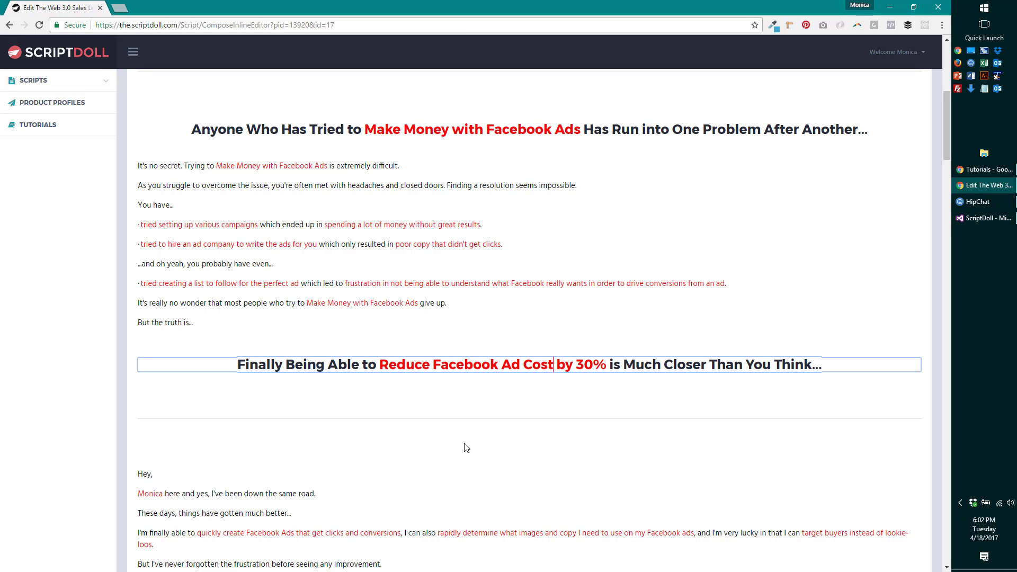
{"action": "type", "text": " Ad Costs"}
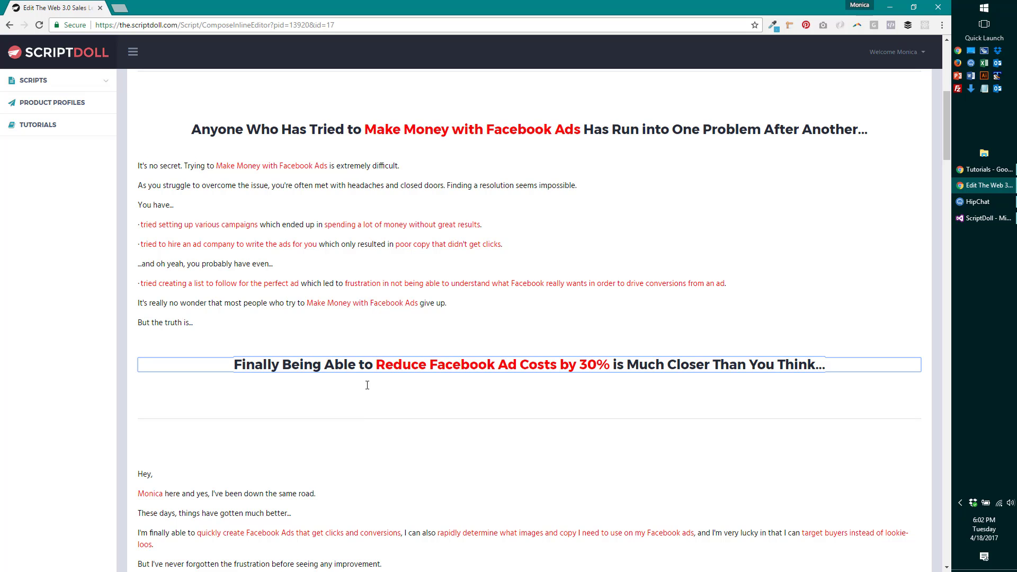
{"action": "scroll", "coordinate": [335, 470], "scroll_direction": "down", "scroll_amount": 2}
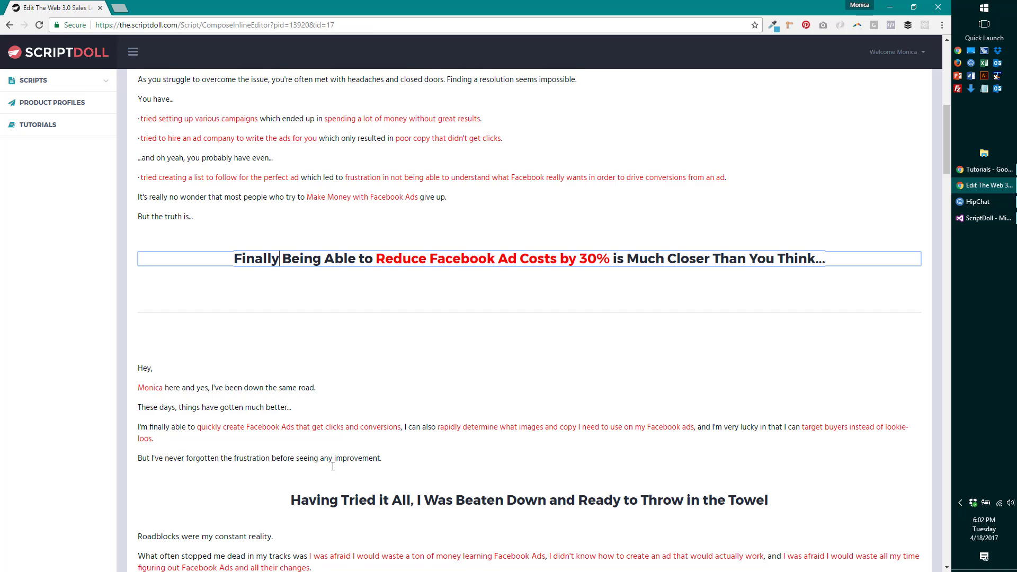
{"action": "scroll", "coordinate": [333, 470], "scroll_direction": "down", "scroll_amount": 1}
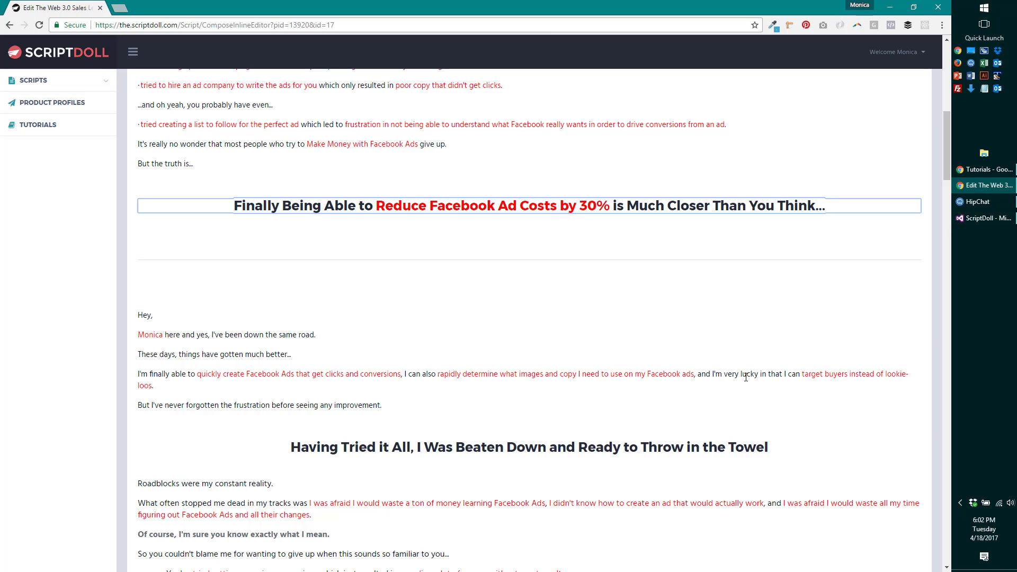
{"action": "left_click", "coordinate": [180, 389]}
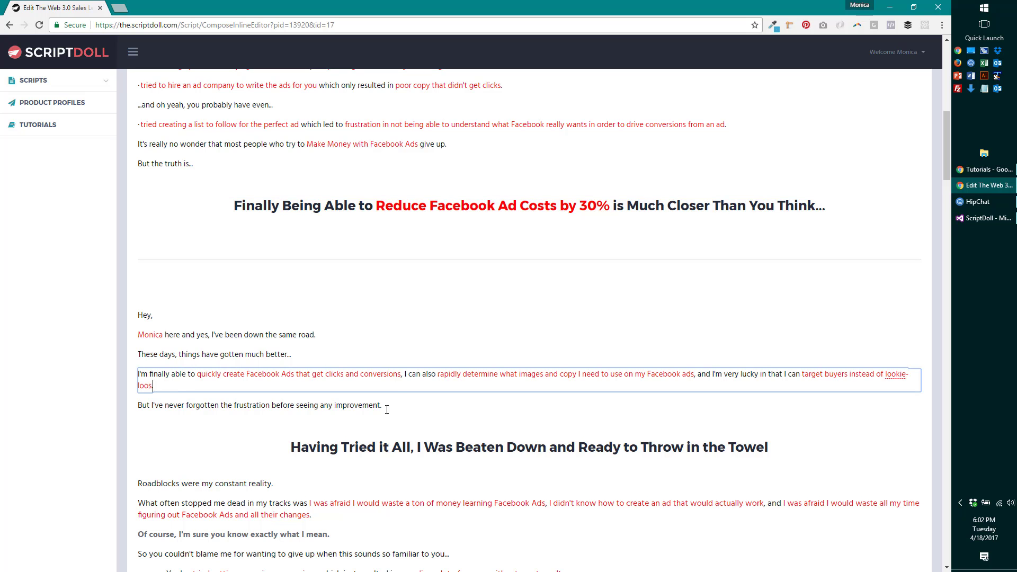
- Download the sales letter as 'ScriptDoll-The Web 3-0 Sales Letter.doc' and open it in Word
{"action": "scroll", "coordinate": [386, 410], "scroll_direction": "down", "scroll_amount": 10}
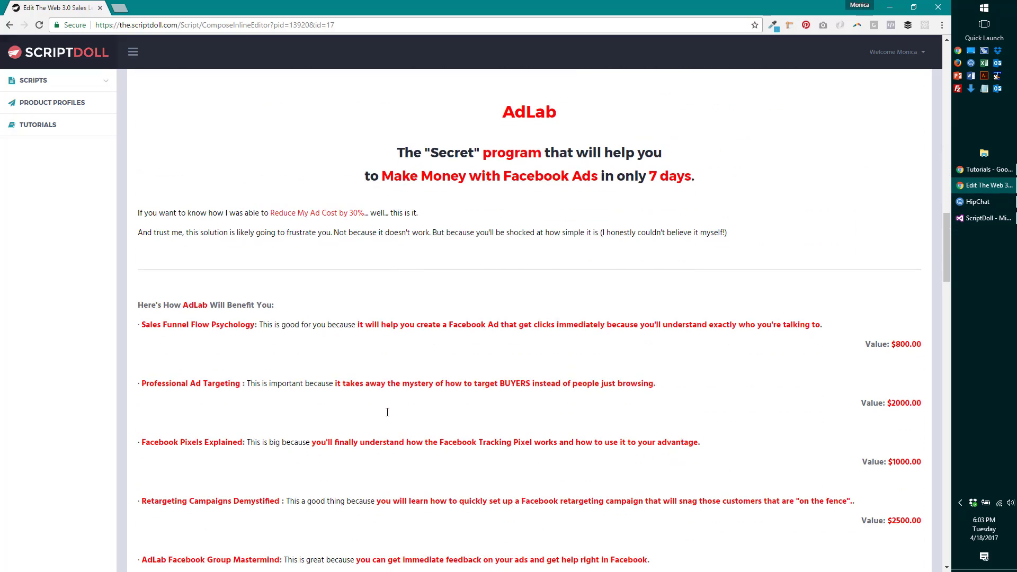
{"action": "scroll", "coordinate": [387, 412], "scroll_direction": "down", "scroll_amount": 20}
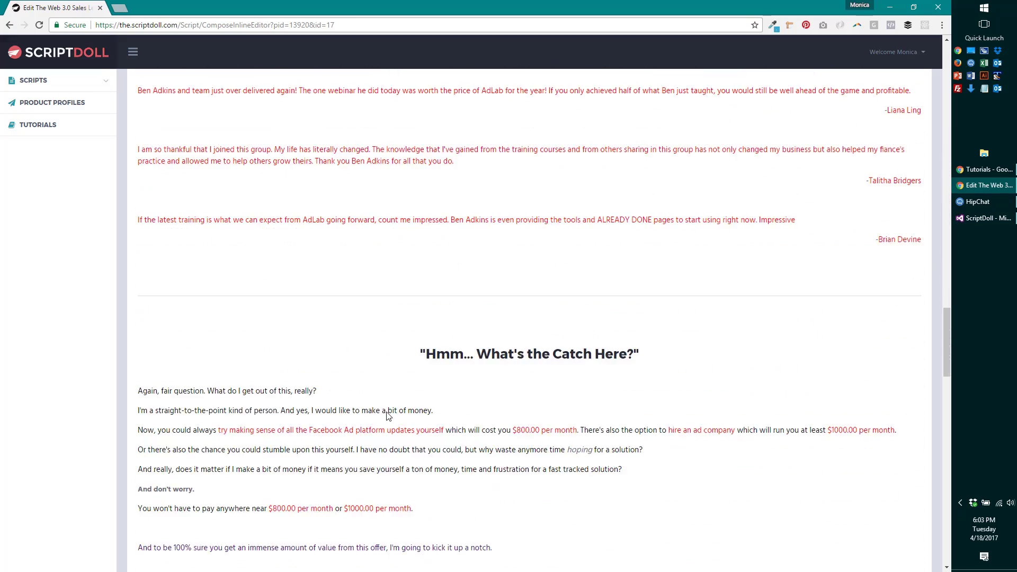
{"action": "scroll", "coordinate": [387, 412], "scroll_direction": "down", "scroll_amount": 15}
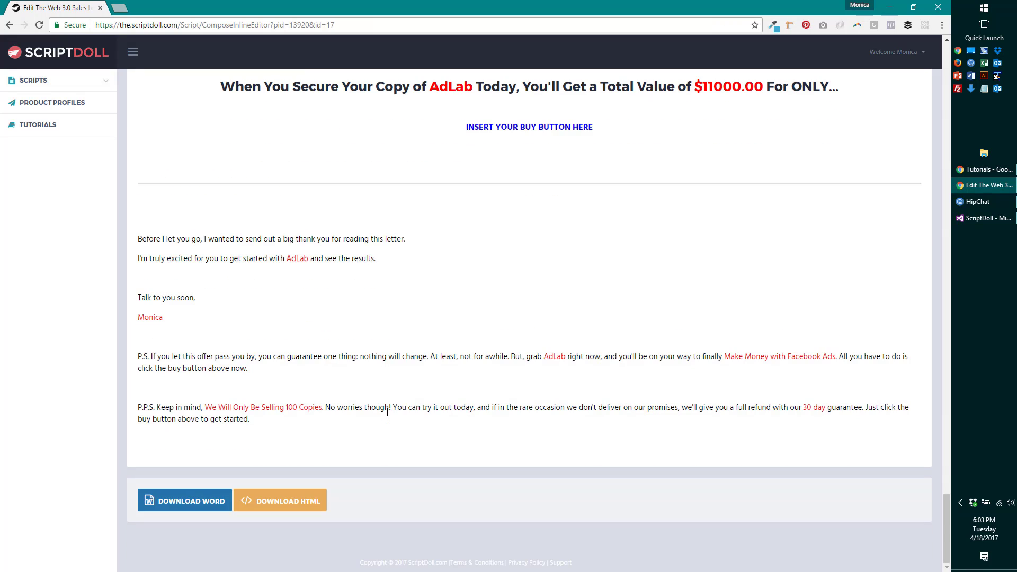
{"action": "left_click", "coordinate": [200, 499]}
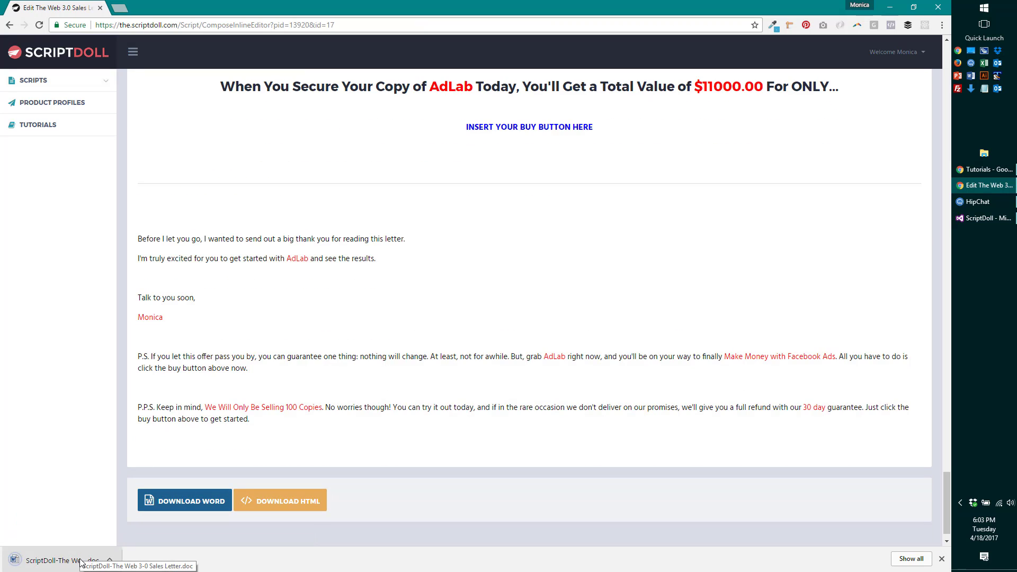
{"action": "left_click", "coordinate": [81, 560]}
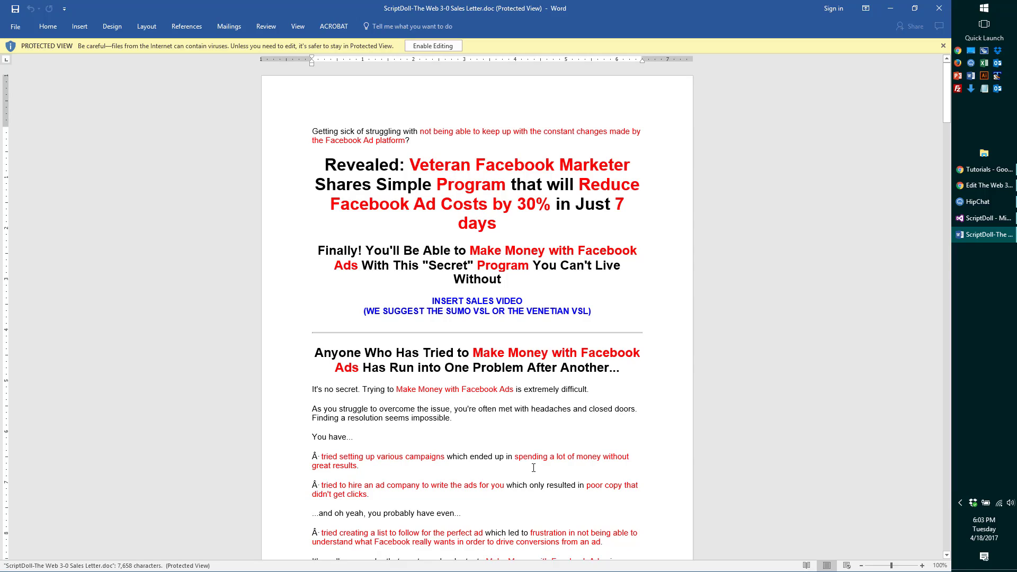
- Look over the 7-page Word copy of the sales letter, then minimize Word
{"action": "scroll", "coordinate": [505, 434], "scroll_direction": "down", "scroll_amount": 15}
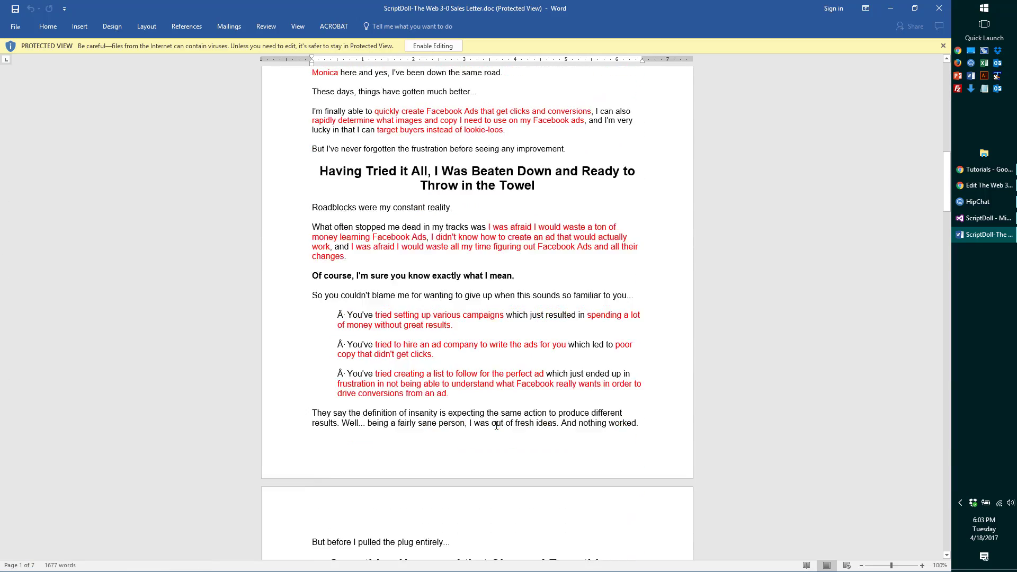
{"action": "scroll", "coordinate": [494, 424], "scroll_direction": "down", "scroll_amount": 18}
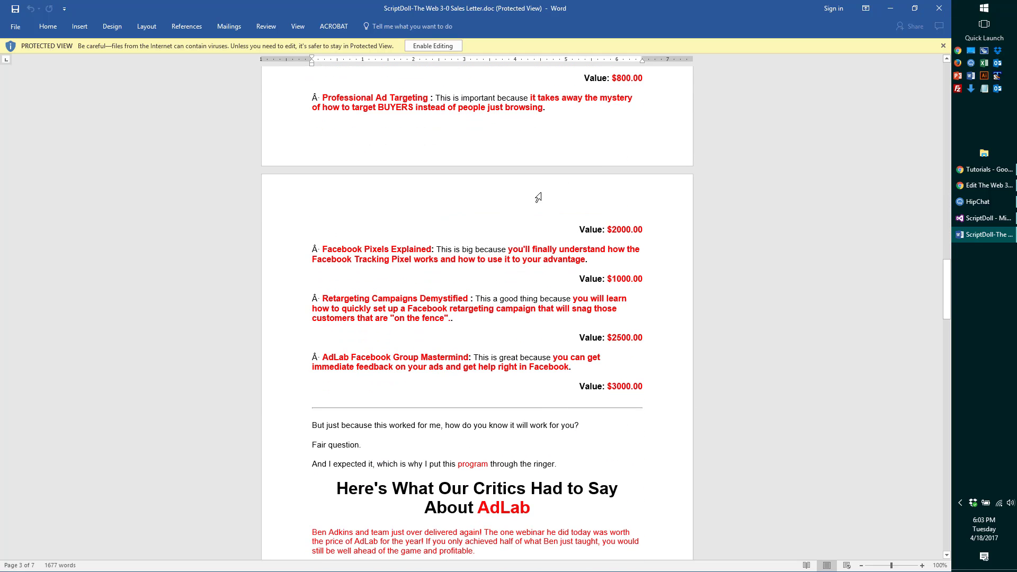
{"action": "left_click", "coordinate": [890, 8]}
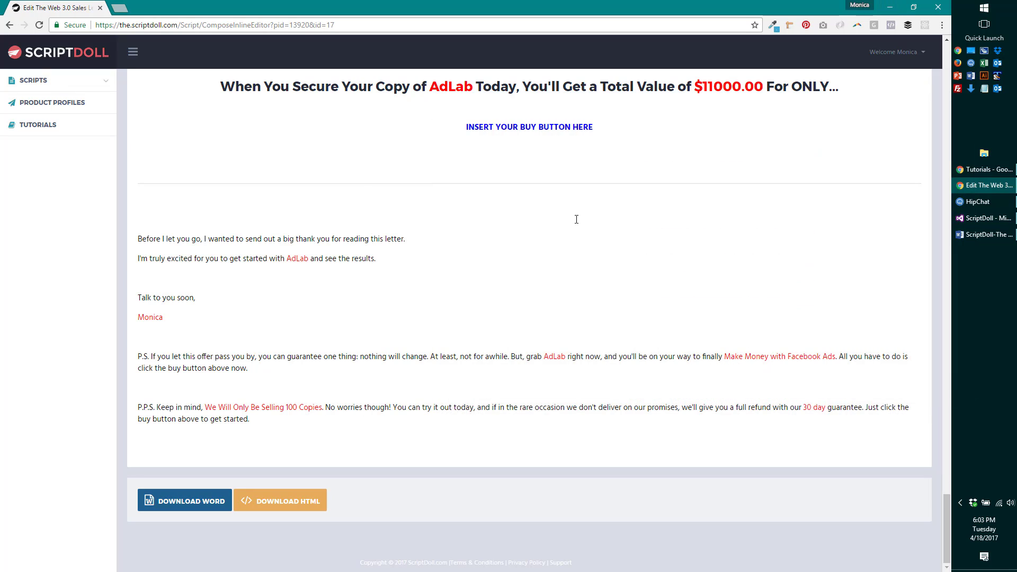
- Generate The SUMO video sales letter from the AdLab profile and open it as 'ScriptDoll-The SUMO (10).pptx'
{"action": "left_click", "coordinate": [73, 86]}
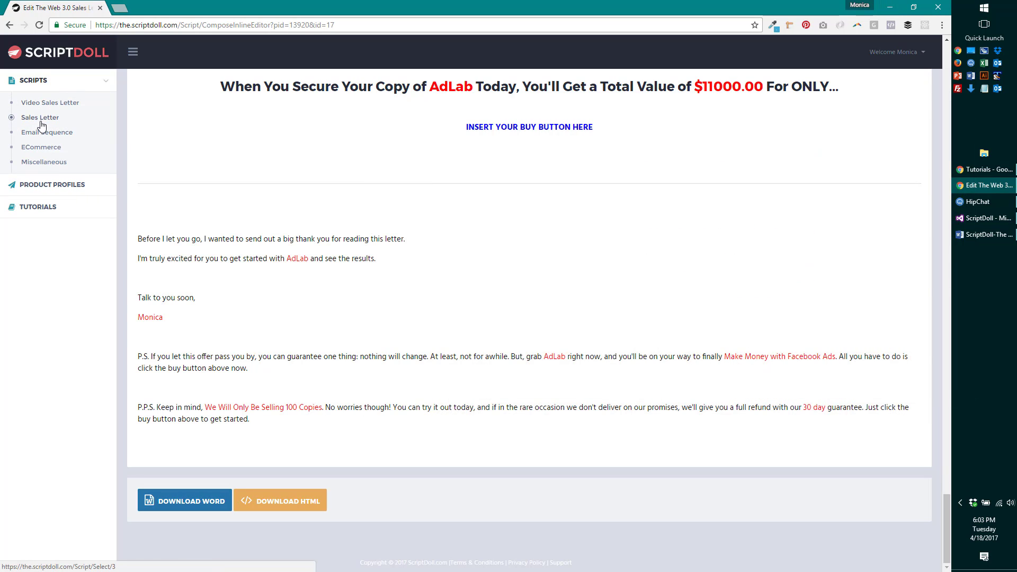
{"action": "left_click", "coordinate": [66, 104]}
{"action": "scroll", "coordinate": [386, 350], "scroll_direction": "down", "scroll_amount": 3}
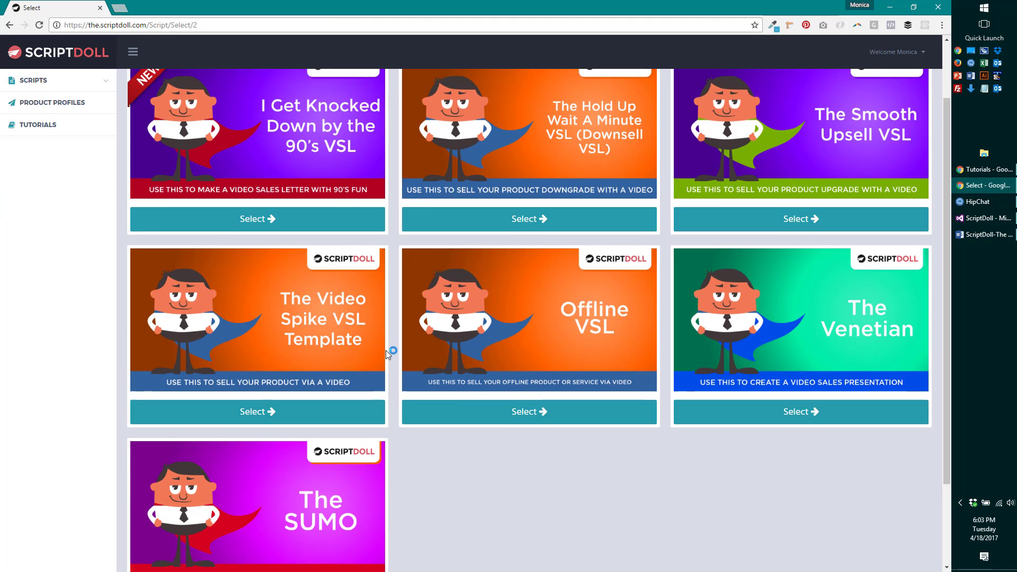
{"action": "scroll", "coordinate": [386, 351], "scroll_direction": "down", "scroll_amount": 2}
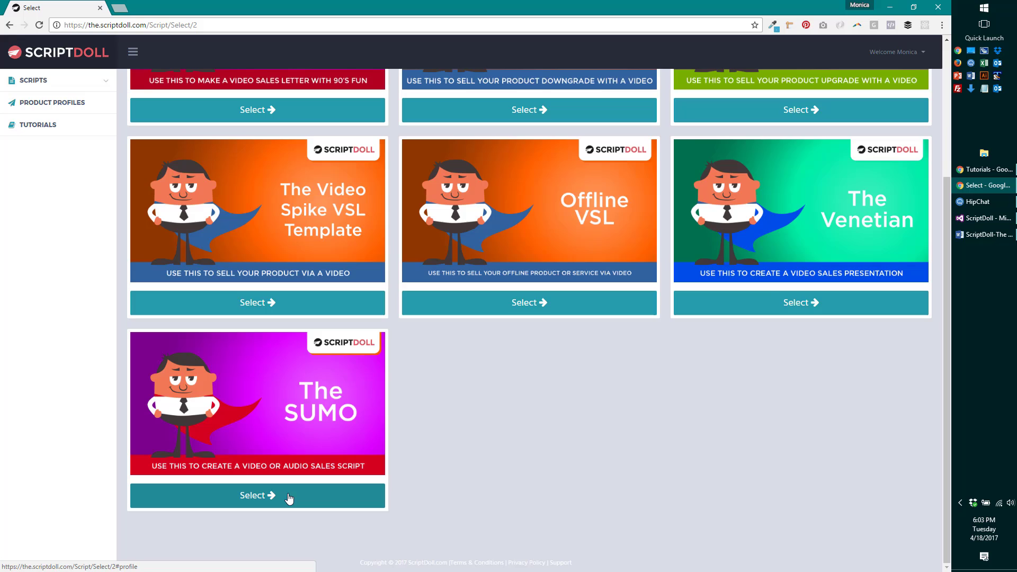
{"action": "left_click", "coordinate": [289, 498]}
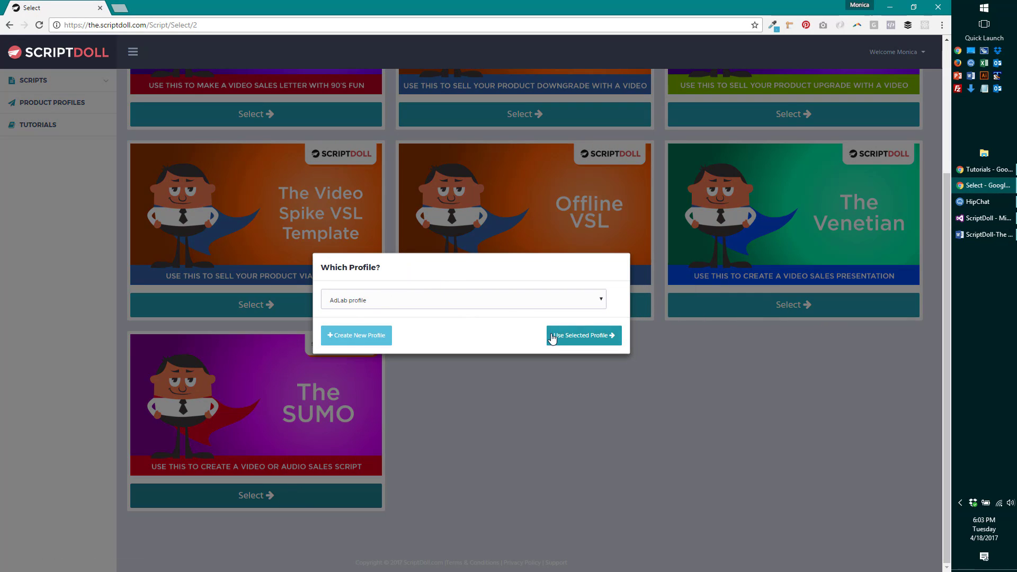
{"action": "left_click", "coordinate": [551, 337]}
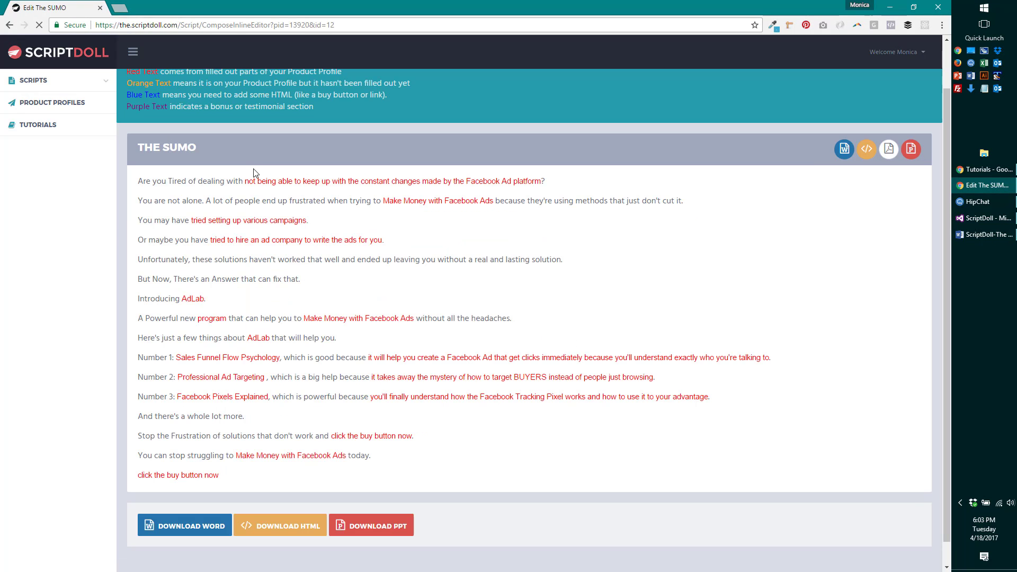
{"action": "left_click", "coordinate": [396, 528]}
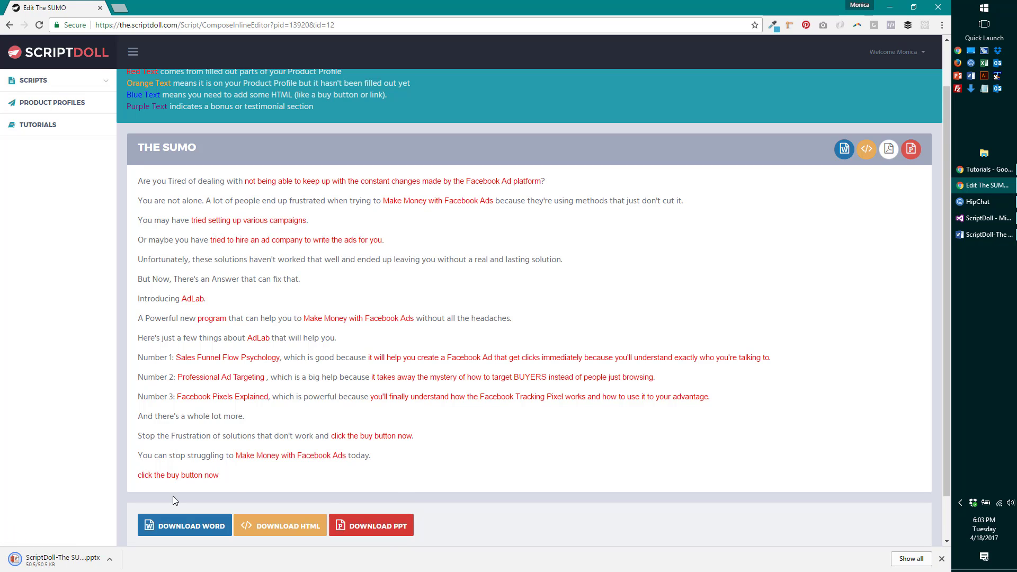
{"action": "left_click", "coordinate": [75, 565]}
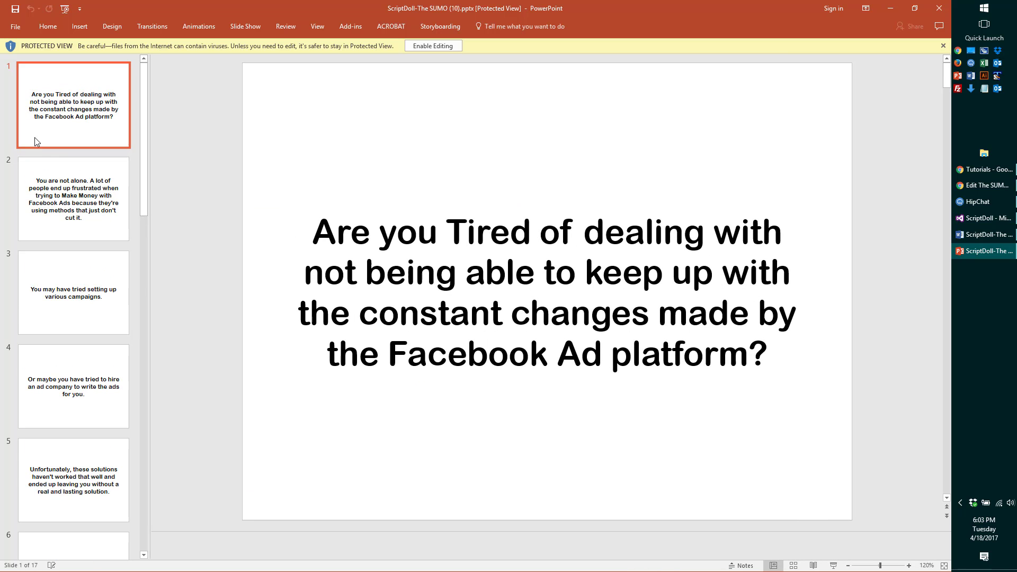
- Check slides 2 through 5 of The SUMO deck, then minimize PowerPoint
{"action": "left_click", "coordinate": [82, 191]}
{"action": "left_click", "coordinate": [74, 293]}
{"action": "left_click", "coordinate": [77, 395]}
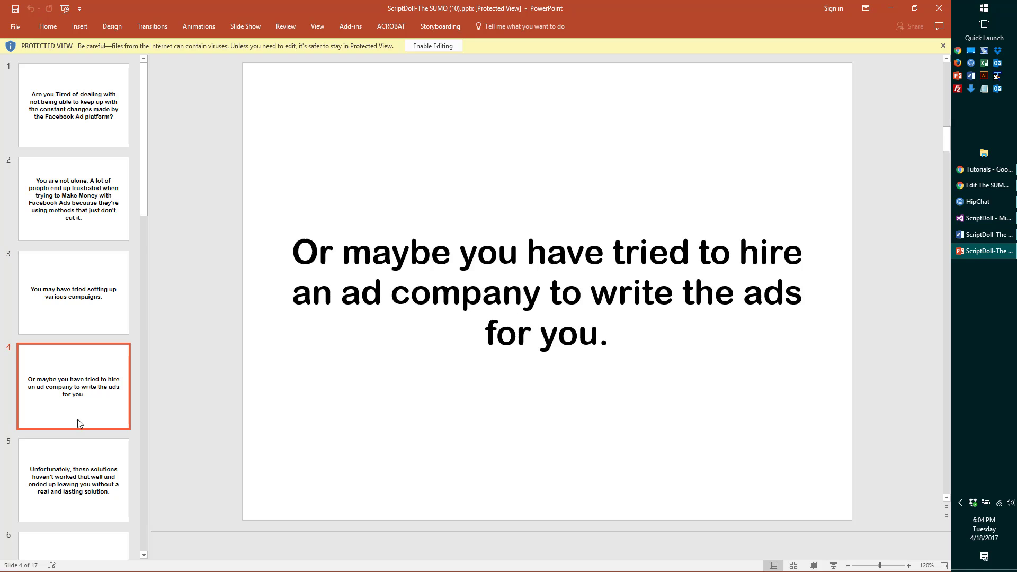
{"action": "left_click", "coordinate": [73, 489]}
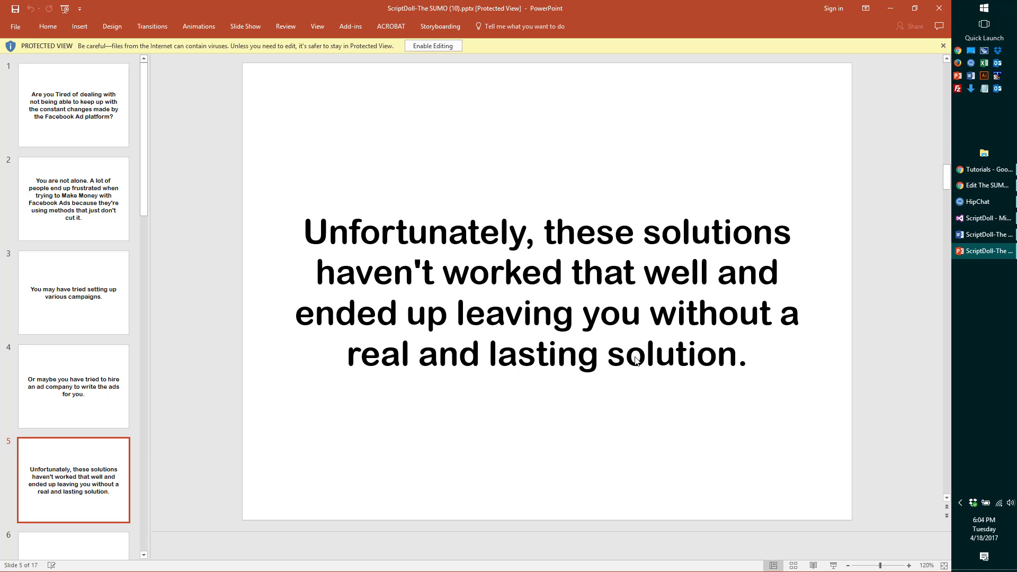
{"action": "left_click", "coordinate": [890, 8]}
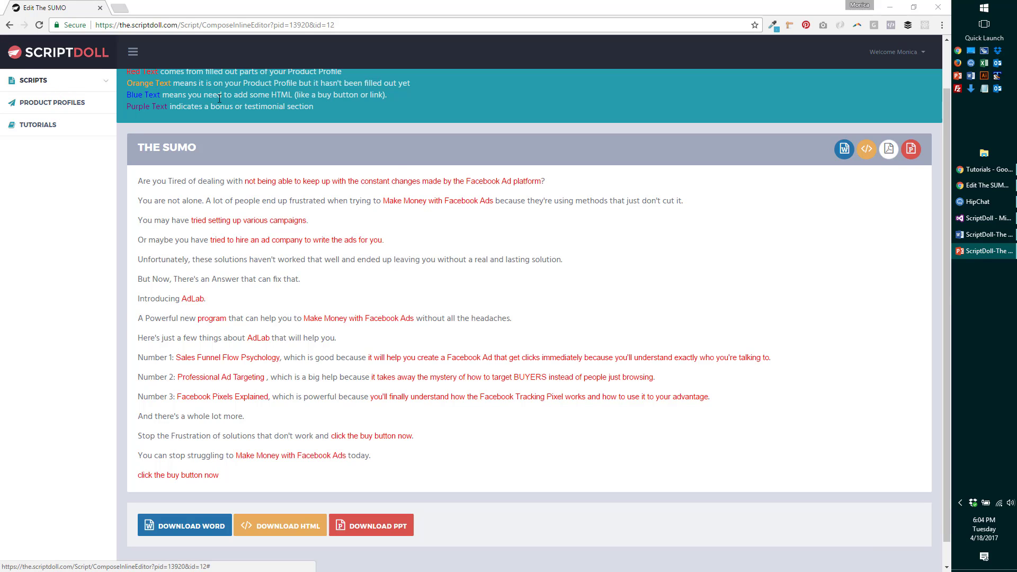
- Pick the 3 Door Email Sequence template from the Email Sequence gallery
{"action": "left_click", "coordinate": [33, 80]}
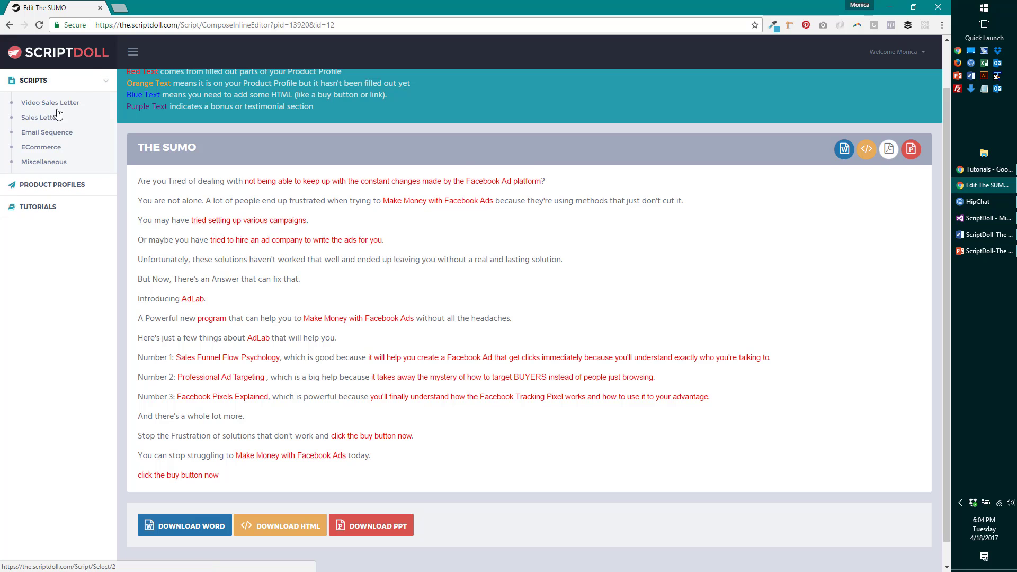
{"action": "left_click", "coordinate": [55, 132]}
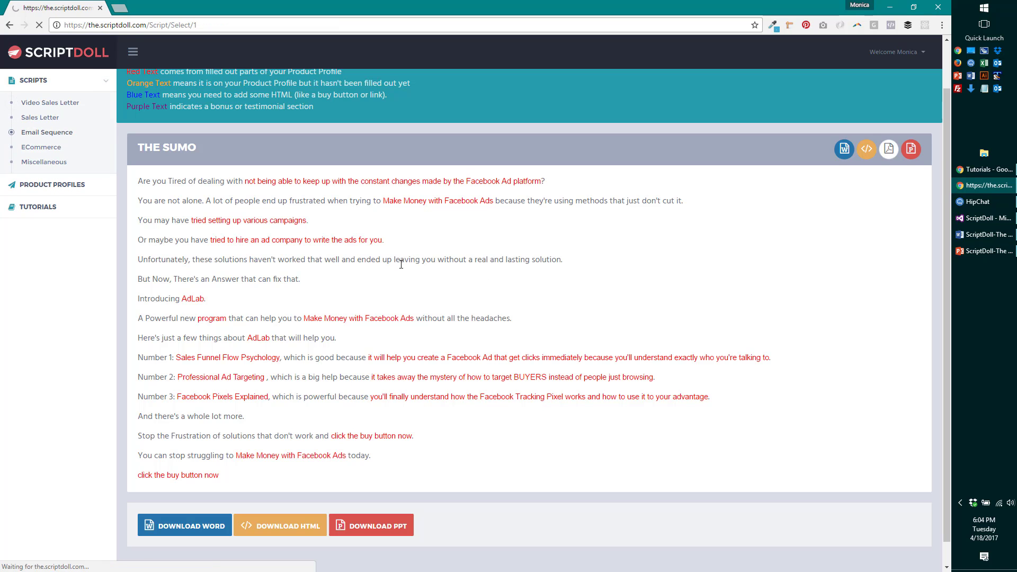
{"action": "scroll", "coordinate": [593, 273], "scroll_direction": "down", "scroll_amount": 5}
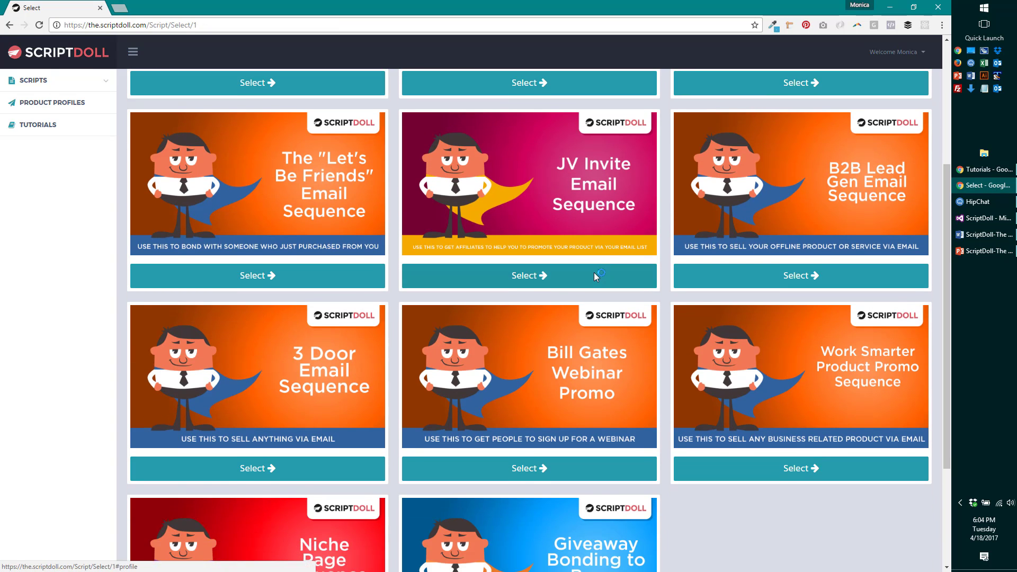
{"action": "left_click", "coordinate": [273, 417]}
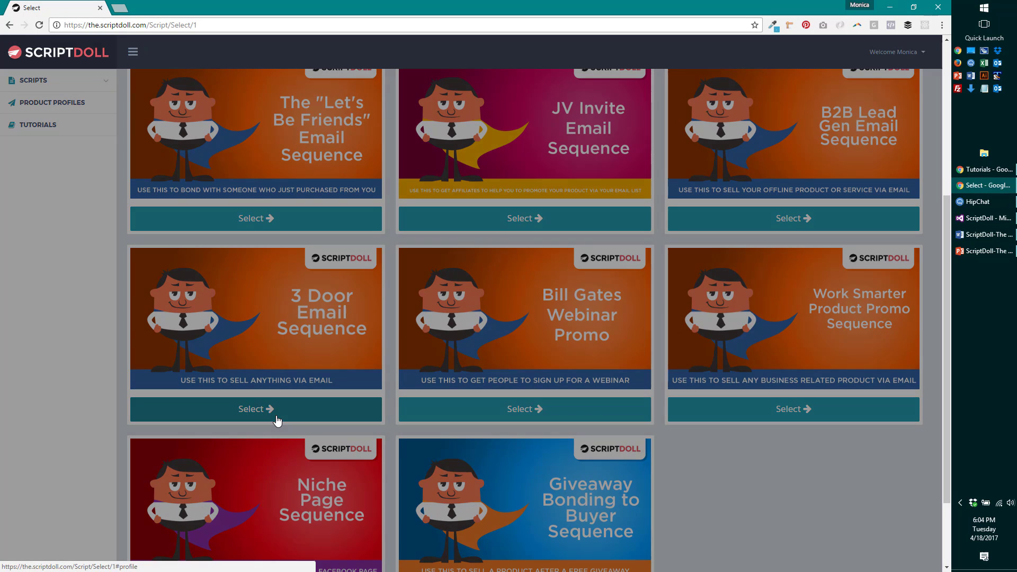
- Generate the 3 Door Email Sequence from the AdLab profile and read through Day 1 to Day 7
{"action": "left_click", "coordinate": [594, 336]}
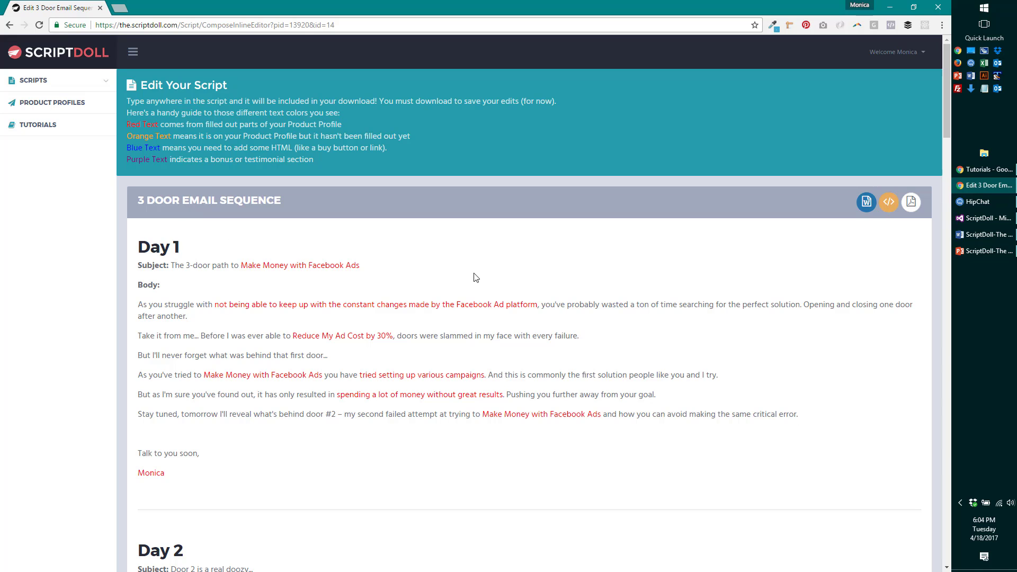
{"action": "scroll", "coordinate": [454, 234], "scroll_direction": "down", "scroll_amount": 1}
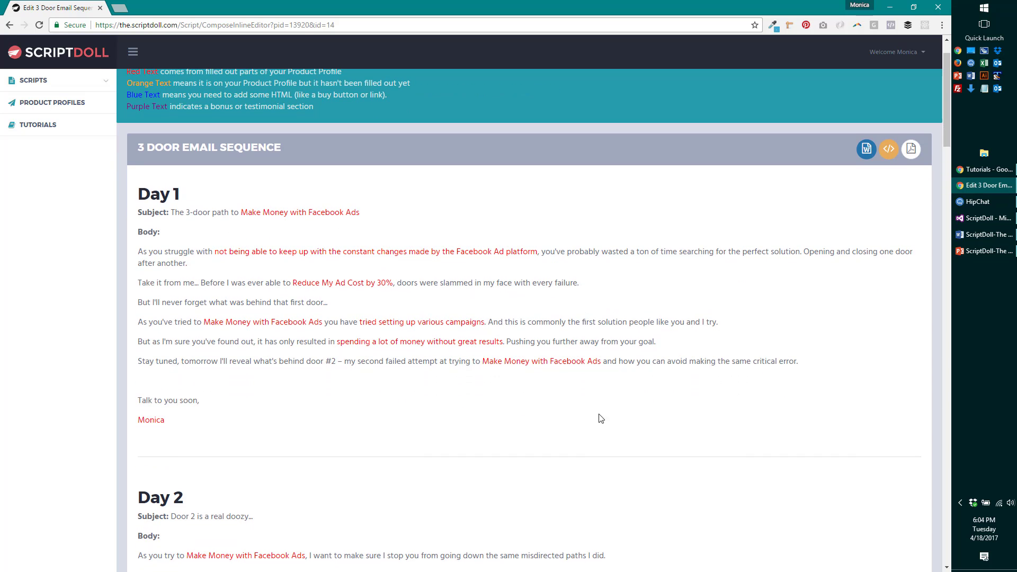
{"action": "scroll", "coordinate": [312, 354], "scroll_direction": "down", "scroll_amount": 10}
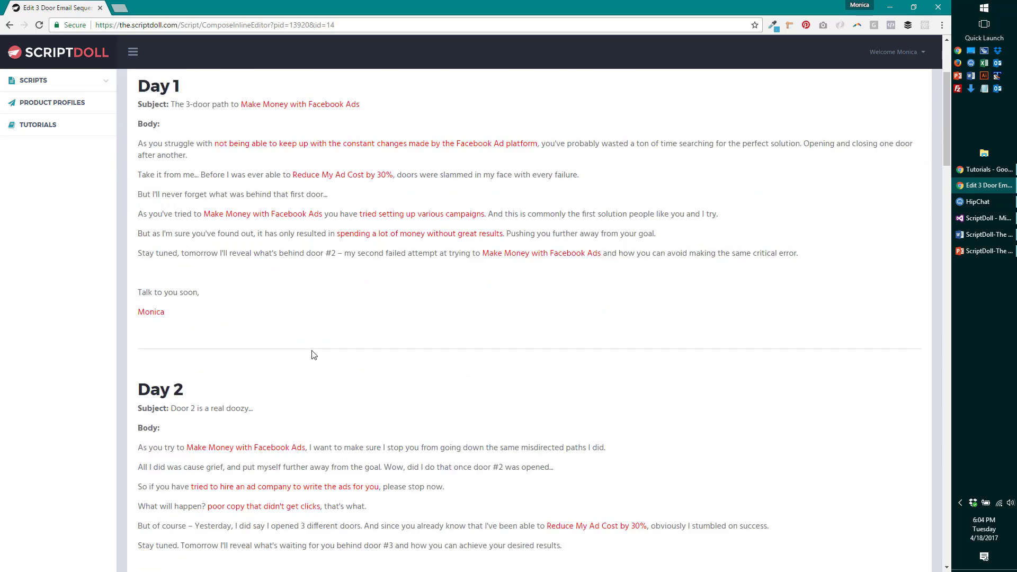
{"action": "scroll", "coordinate": [336, 337], "scroll_direction": "down", "scroll_amount": 5}
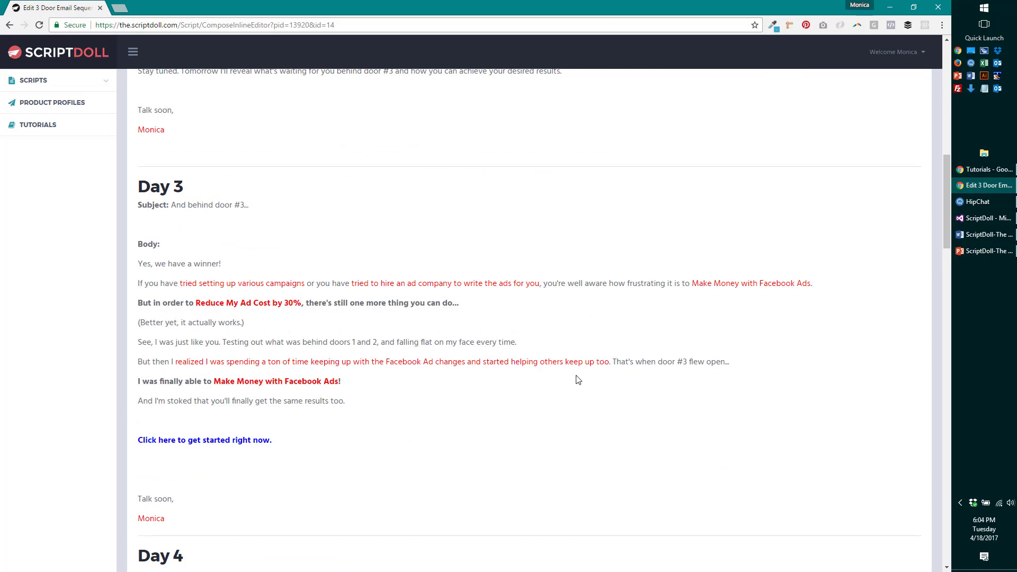
{"action": "scroll", "coordinate": [301, 181], "scroll_direction": "up", "scroll_amount": 10}
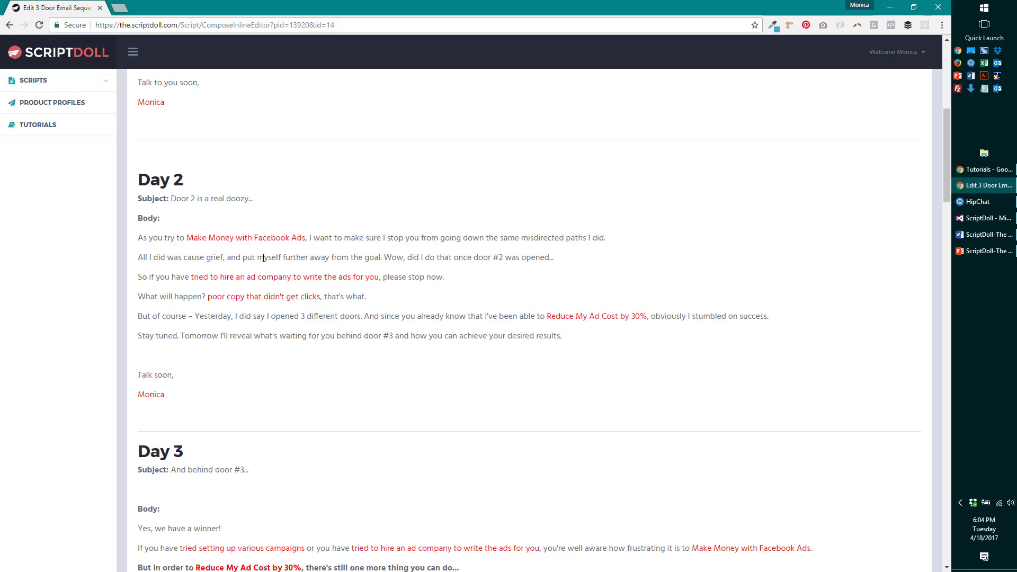
{"action": "scroll", "coordinate": [263, 258], "scroll_direction": "up", "scroll_amount": 1}
{"action": "scroll", "coordinate": [263, 258], "scroll_direction": "up", "scroll_amount": 4}
{"action": "scroll", "coordinate": [264, 258], "scroll_direction": "down", "scroll_amount": 15}
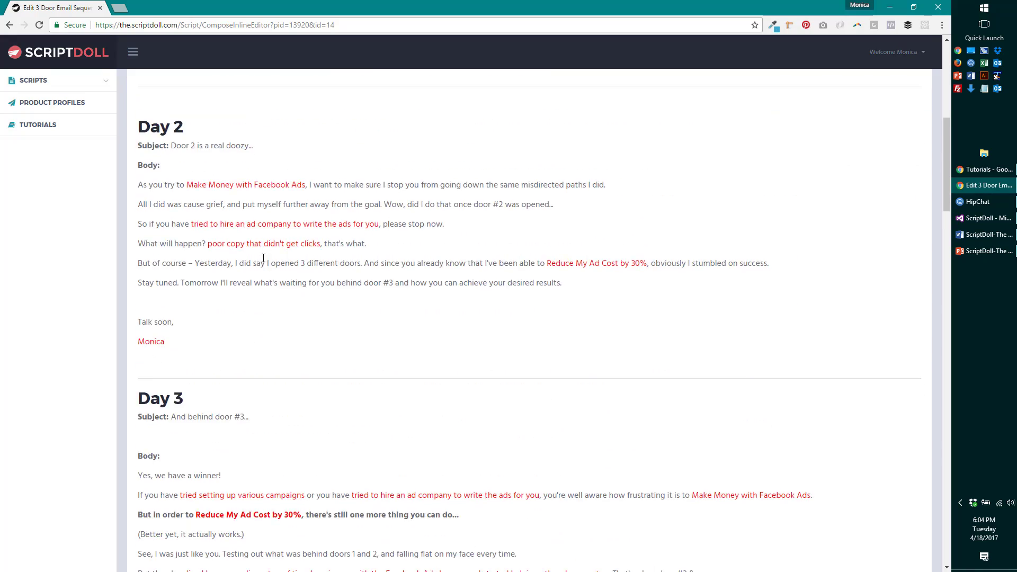
{"action": "scroll", "coordinate": [264, 257], "scroll_direction": "down", "scroll_amount": 11}
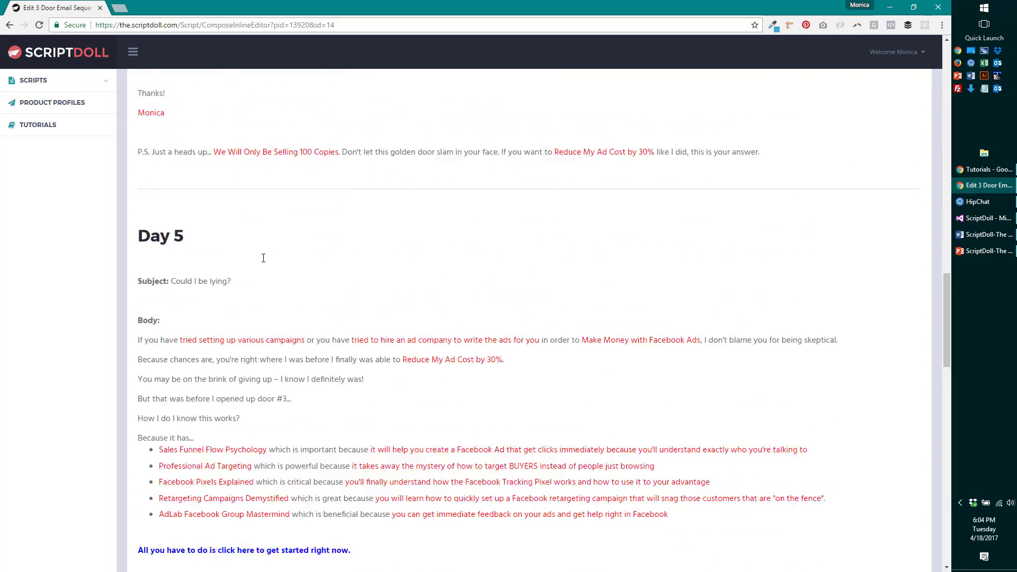
{"action": "scroll", "coordinate": [263, 258], "scroll_direction": "down", "scroll_amount": 3}
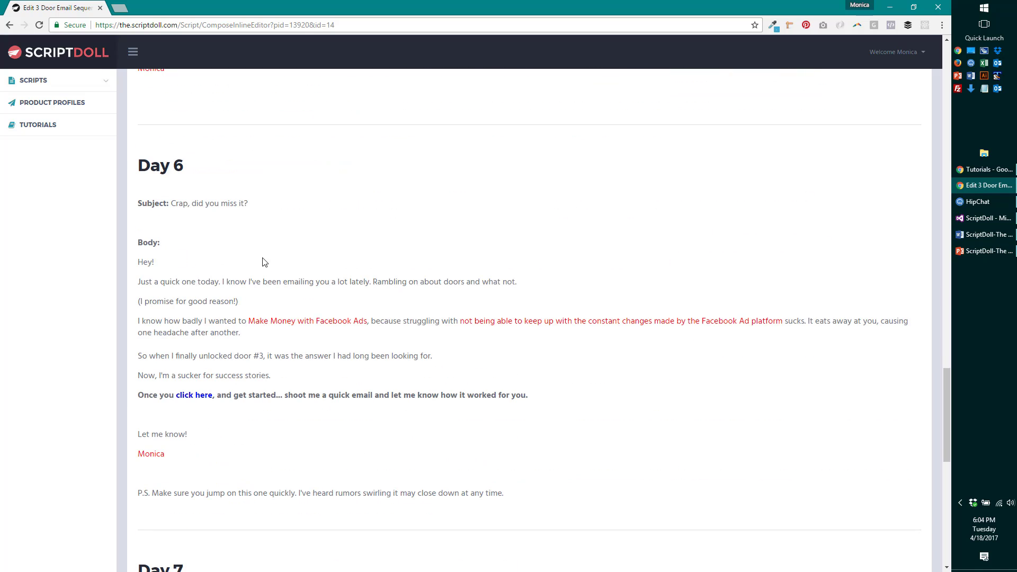
{"action": "scroll", "coordinate": [263, 262], "scroll_direction": "down", "scroll_amount": 9}
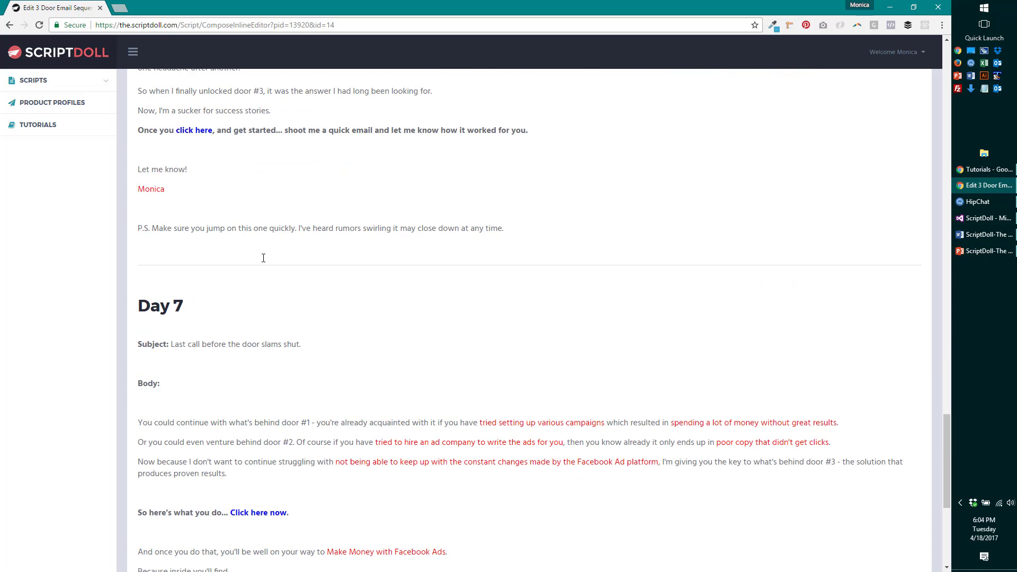
{"action": "scroll", "coordinate": [263, 262], "scroll_direction": "down", "scroll_amount": 2}
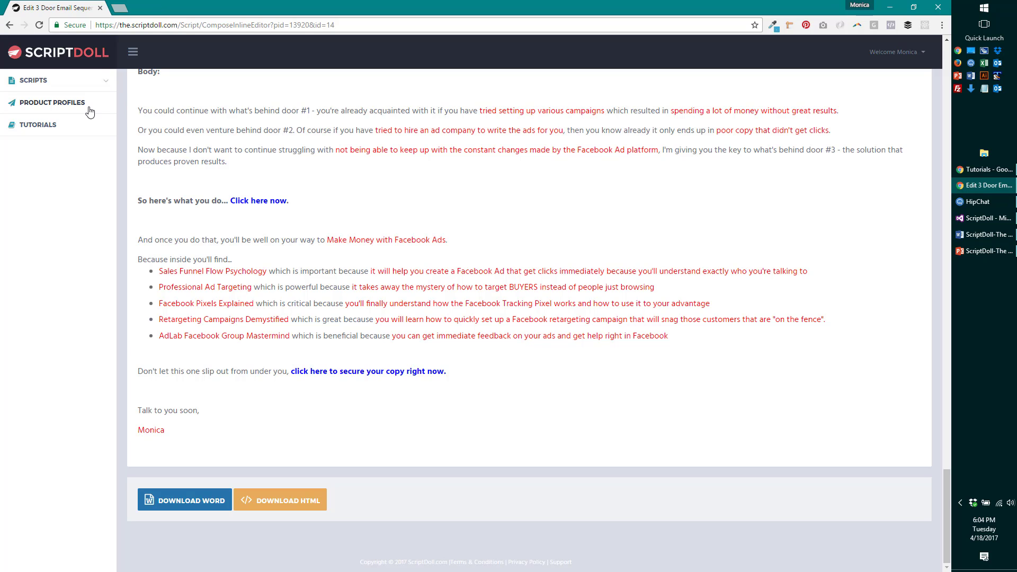
{"action": "left_click", "coordinate": [91, 86]}
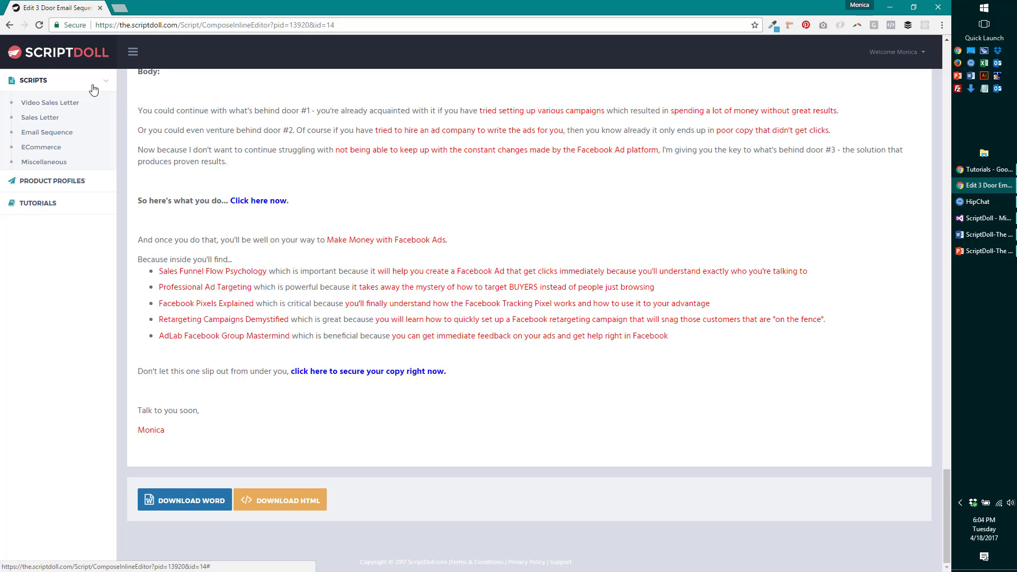
- Browse the email sequence templates, from Onboarding through Giveaway Bonding to Buyer Sequence
{"action": "left_click", "coordinate": [68, 139]}
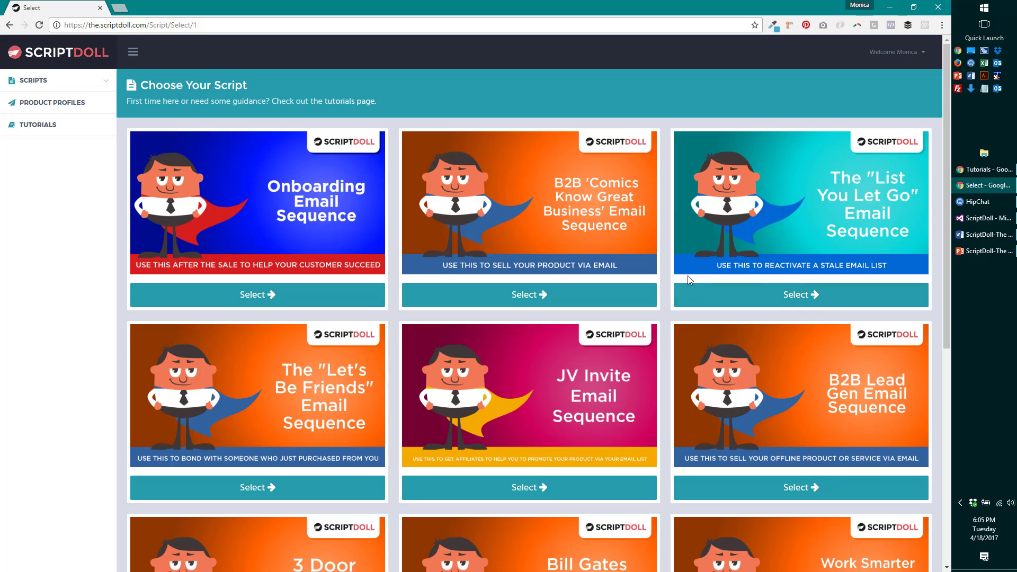
{"action": "scroll", "coordinate": [687, 275], "scroll_direction": "down", "scroll_amount": 3}
{"action": "scroll", "coordinate": [688, 281], "scroll_direction": "down", "scroll_amount": 2}
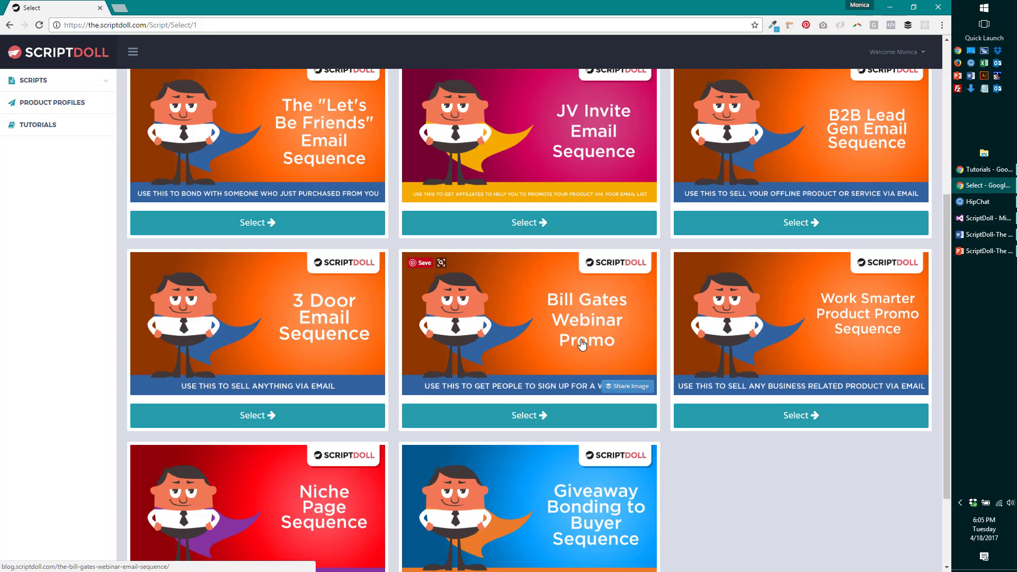
{"action": "scroll", "coordinate": [581, 344], "scroll_direction": "up", "scroll_amount": 5}
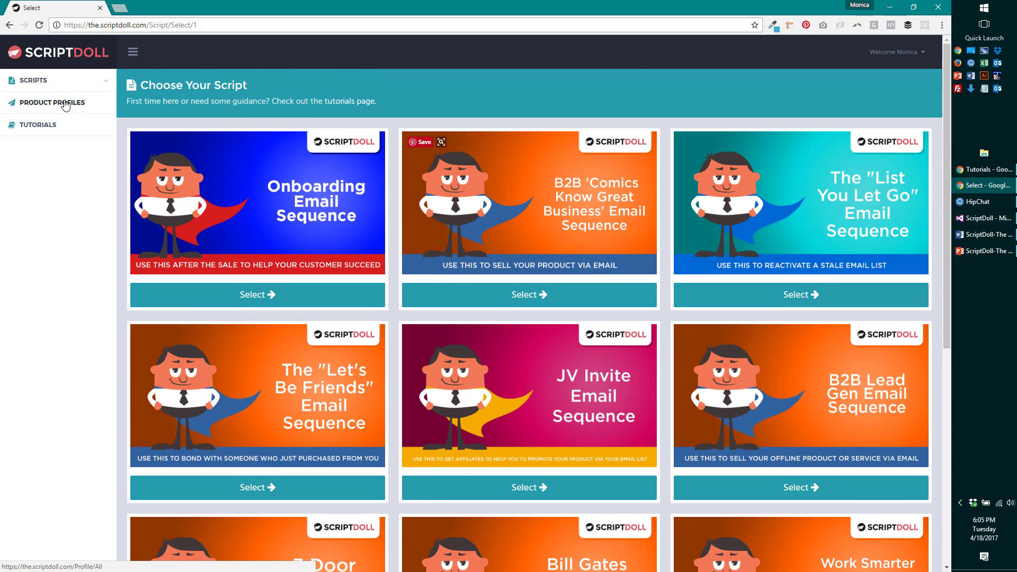
- Clone the AdLab profile into 'AdLab profile - clone' from the Product Profiles list
{"action": "left_click", "coordinate": [65, 104]}
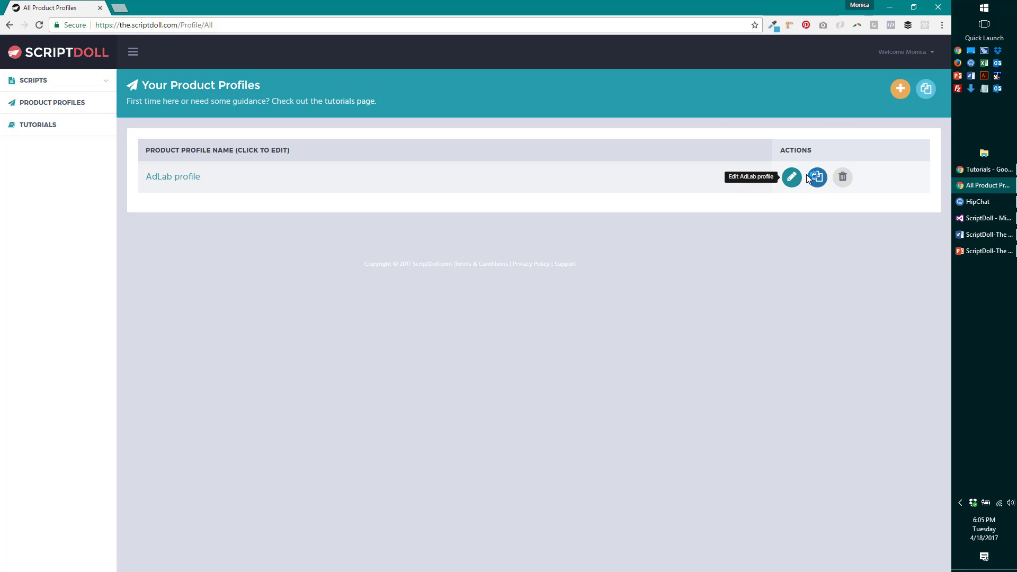
{"action": "left_click", "coordinate": [809, 178]}
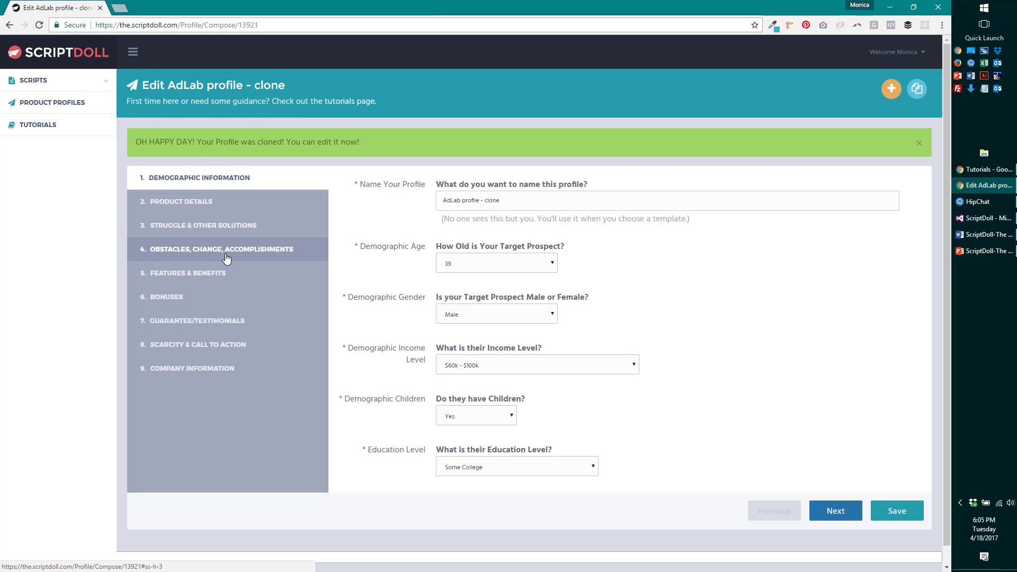
- In Features & Benefits, rename feature 3 to '"Done for You" Funnels'
{"action": "left_click", "coordinate": [206, 273]}
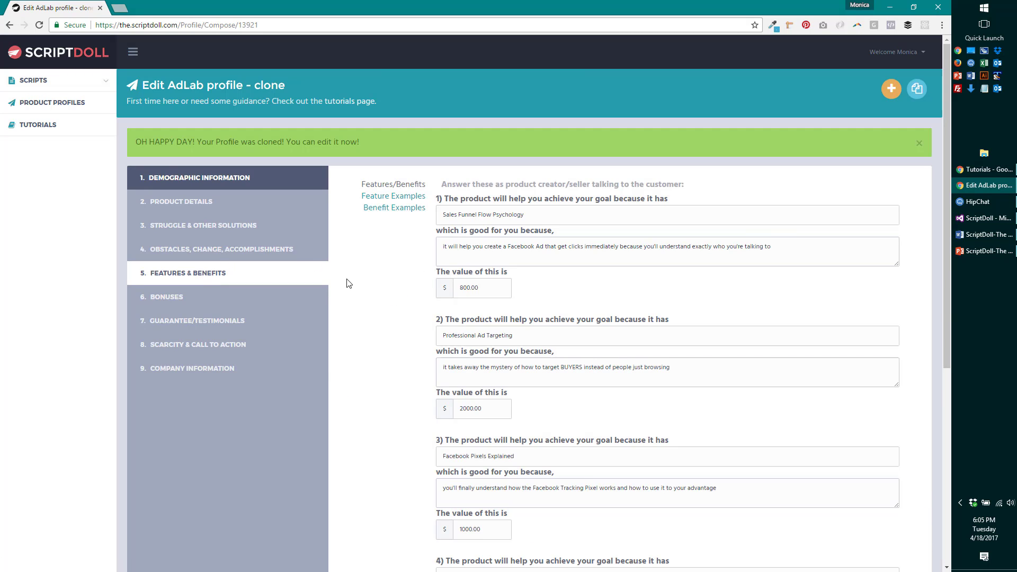
{"action": "scroll", "coordinate": [386, 275], "scroll_direction": "down", "scroll_amount": 3}
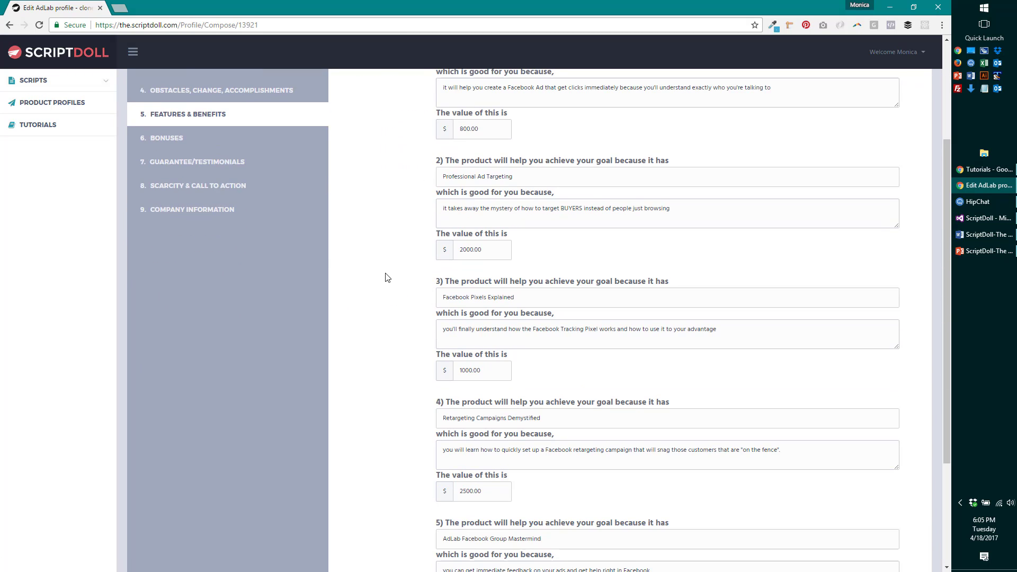
{"action": "scroll", "coordinate": [518, 234], "scroll_direction": "down", "scroll_amount": 3}
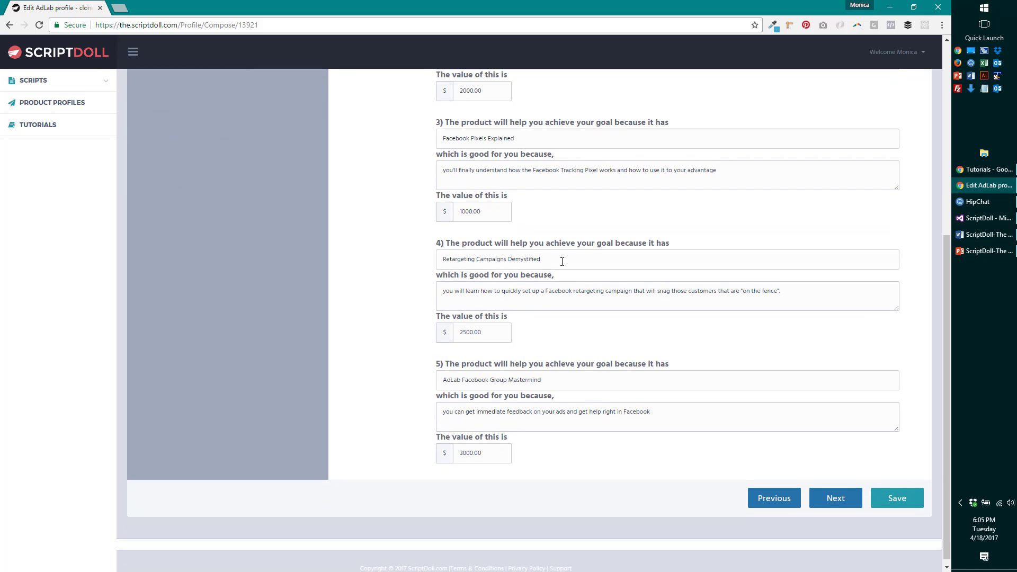
{"action": "triple_click", "coordinate": [460, 138]}
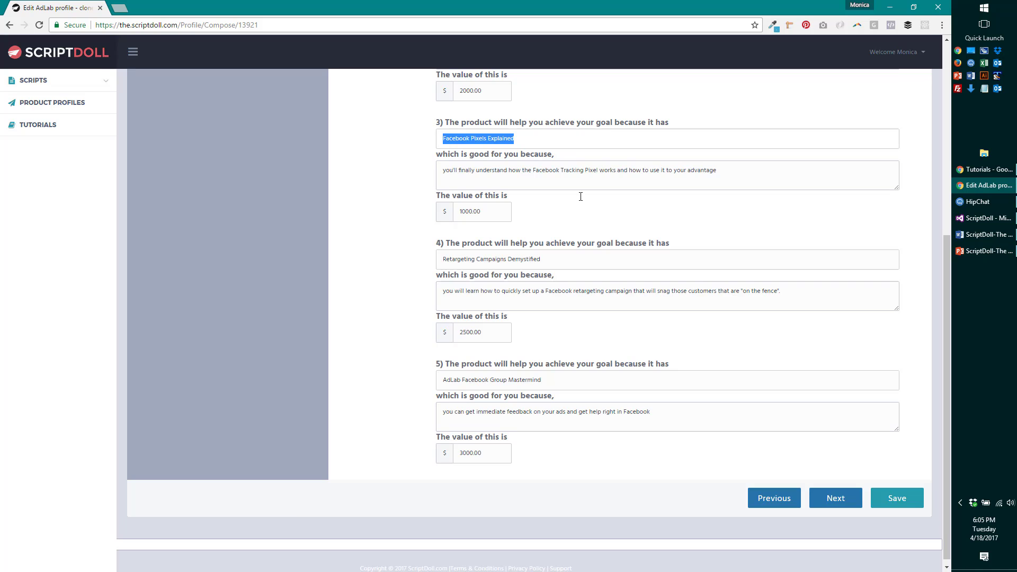
{"action": "type", "text": "\"Done for You\" Funnels"}
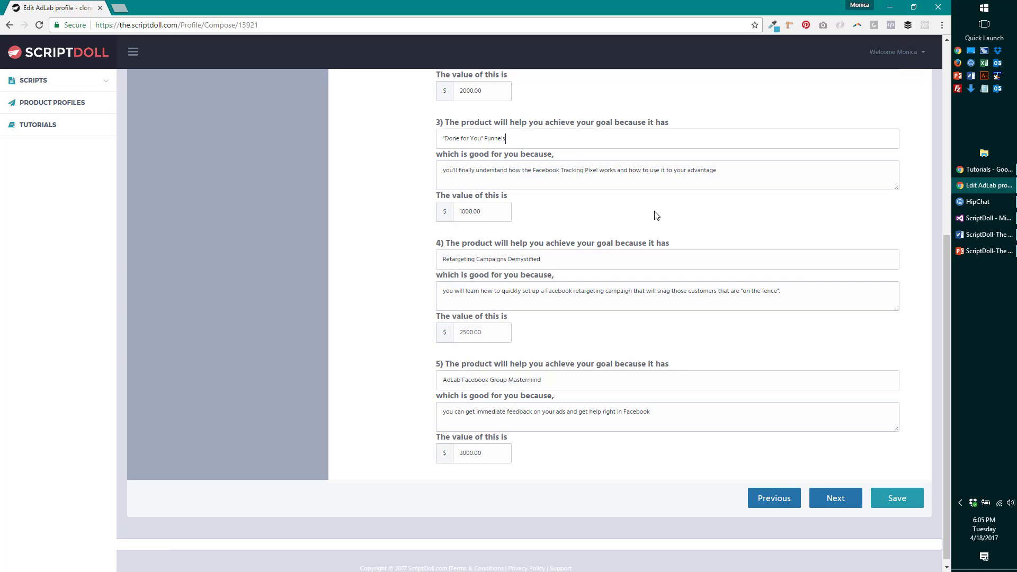
- Rewrite feature 3's benefit to explain skipping funnel setup from scratch, and save the profile
{"action": "left_click_drag", "start_coordinate": [724, 169], "coordinate": [421, 186]}
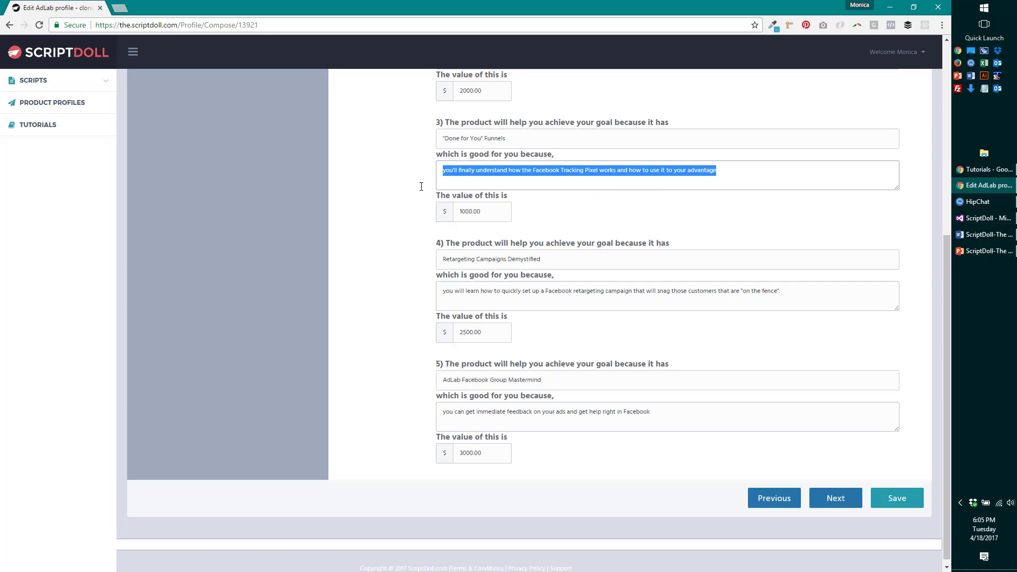
{"action": "type", "text": "you don't have t"}
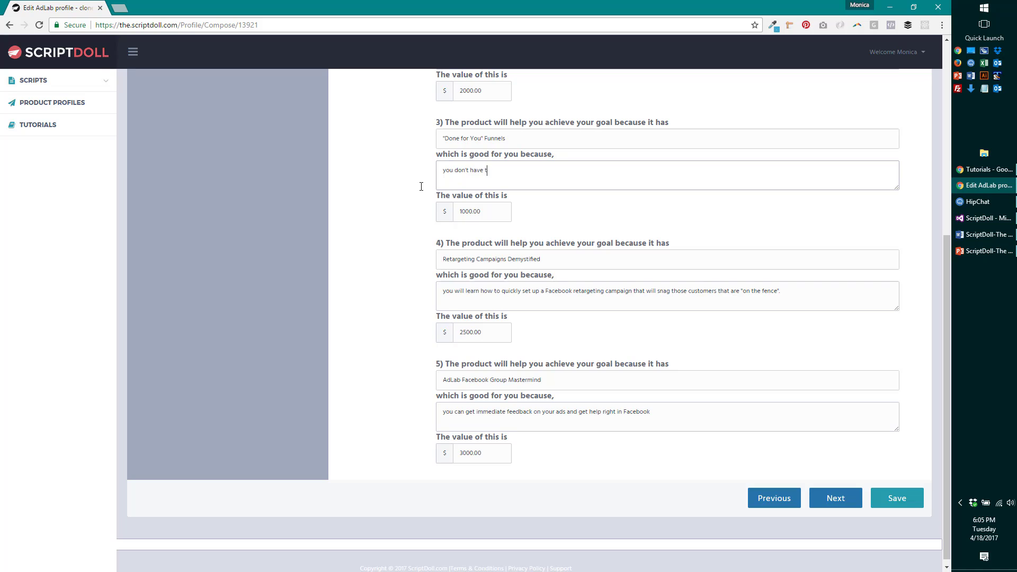
{"action": "type", "text": "o do the work of seeting"}
{"action": "key", "text": "BackSpace"}
{"action": "key", "text": "BackSpace"}
{"action": "key", "text": "BackSpace"}
{"action": "key", "text": "BackSpace"}
{"action": "key", "text": "BackSpace"}
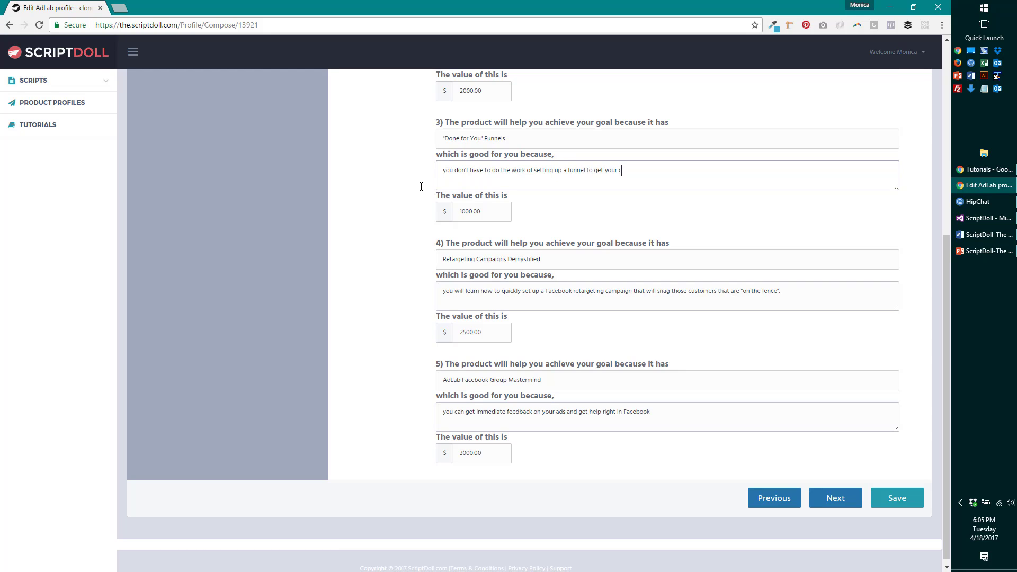
{"action": "type", "text": "me'r"}
{"action": "type", "text": "s information from scratch!"}
{"action": "left_click", "coordinate": [900, 504]}
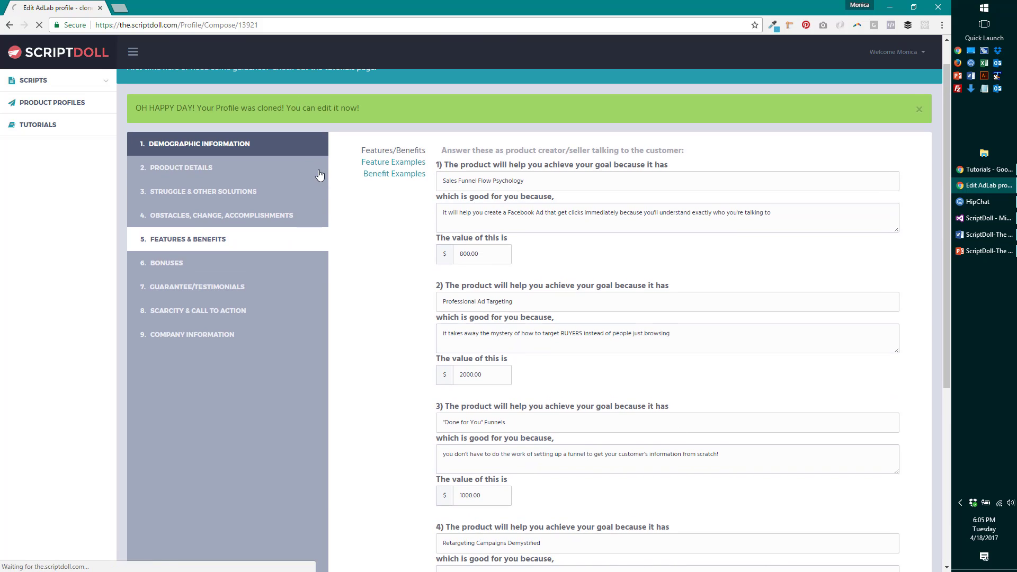